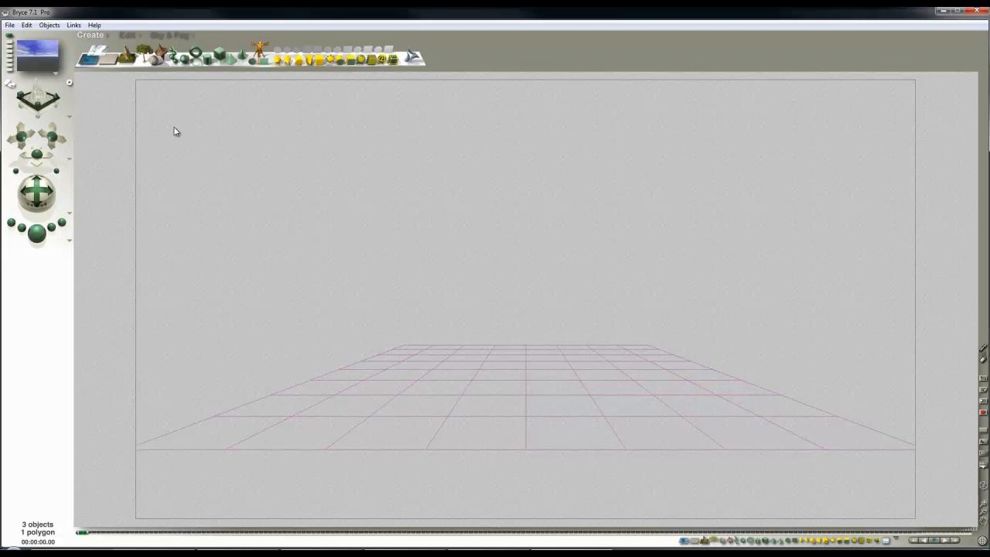
- Create a stone in the empty scene, delete it, and create a fresh random stone in its place
click(154, 62)
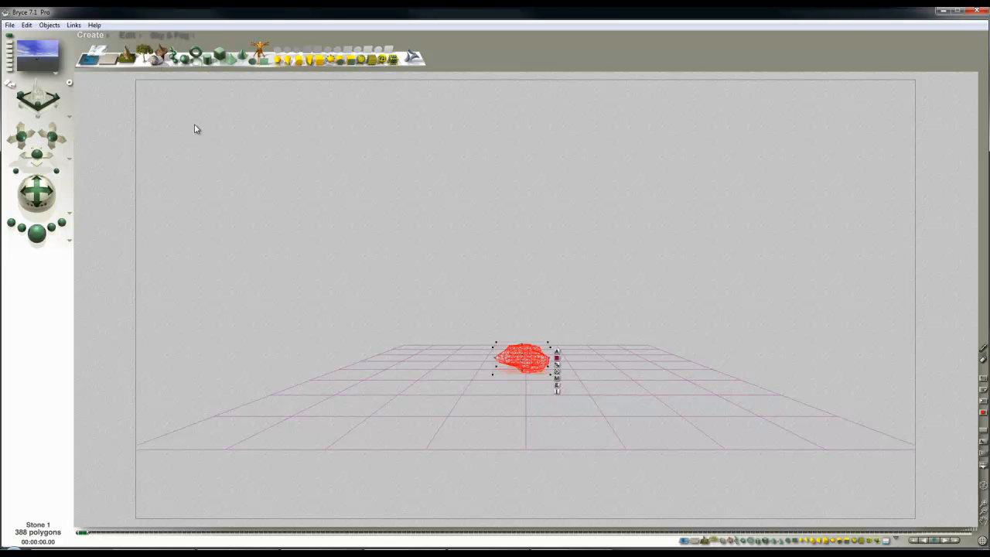
key(Delete)
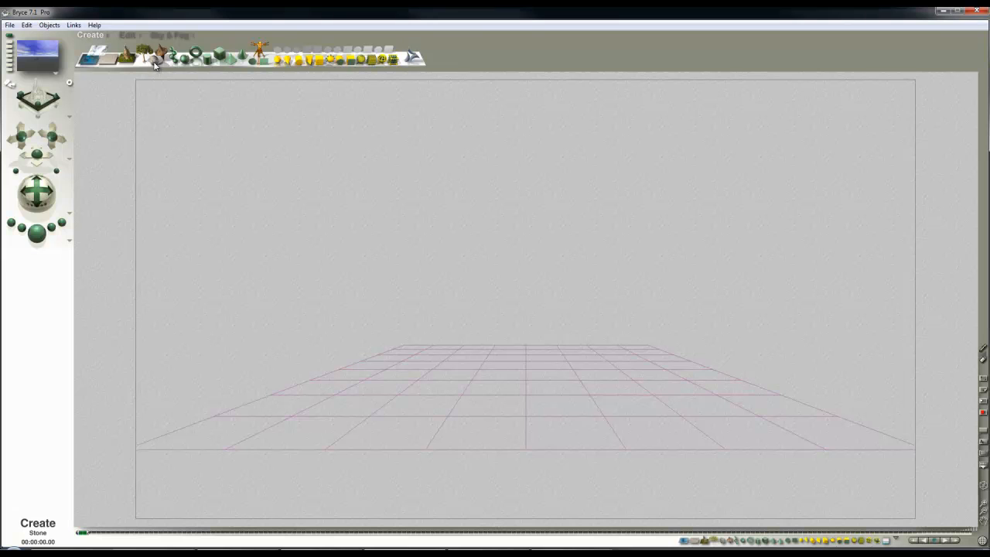
click(155, 60)
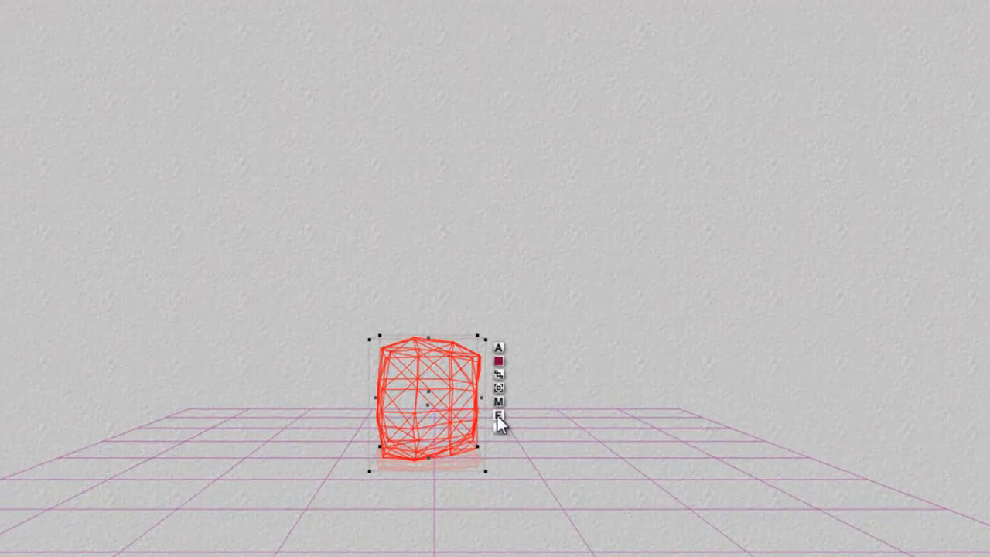
- Open the stone's material and load the Advanced shale preset from the Dpac1 category of Pro Materials
click(498, 402)
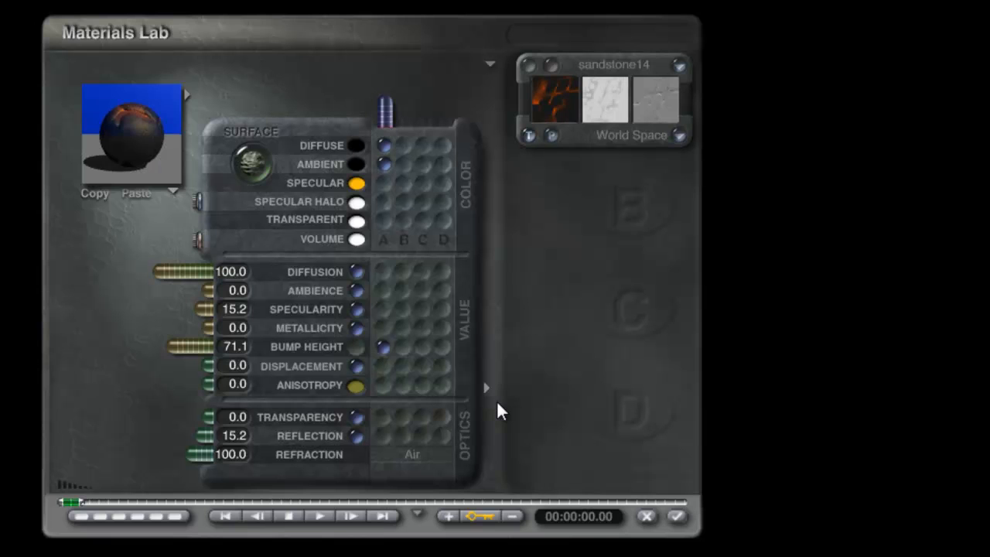
drag(130, 139, 170, 140)
click(186, 94)
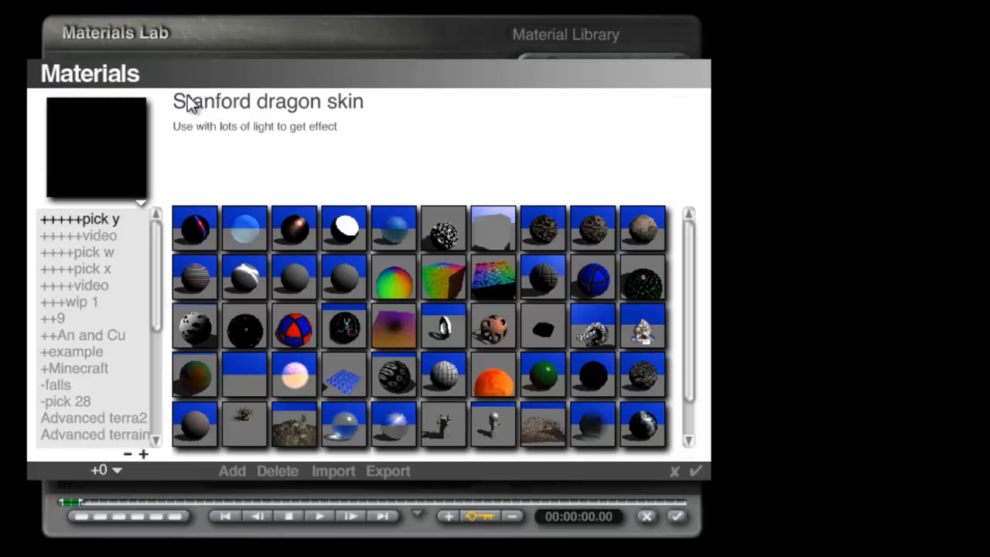
click(116, 469)
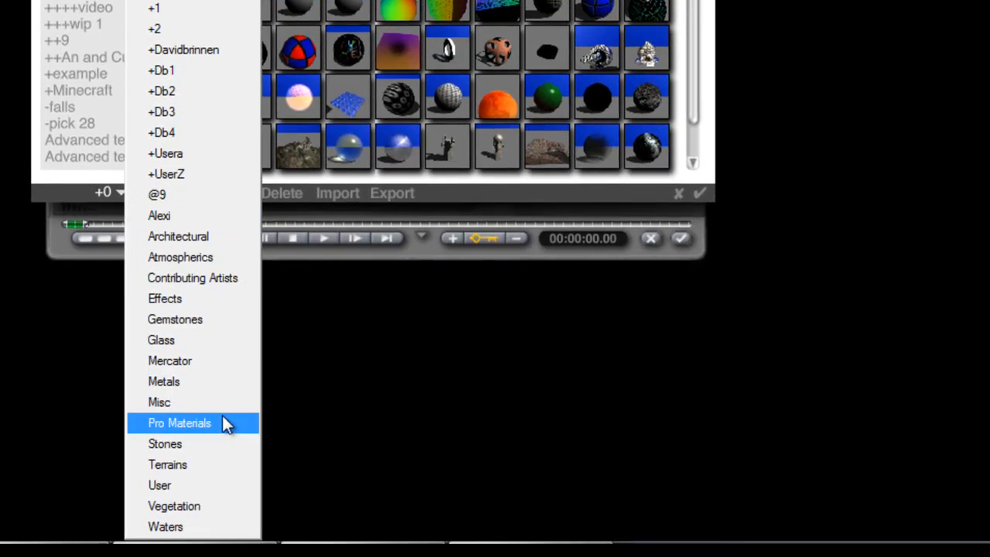
click(222, 452)
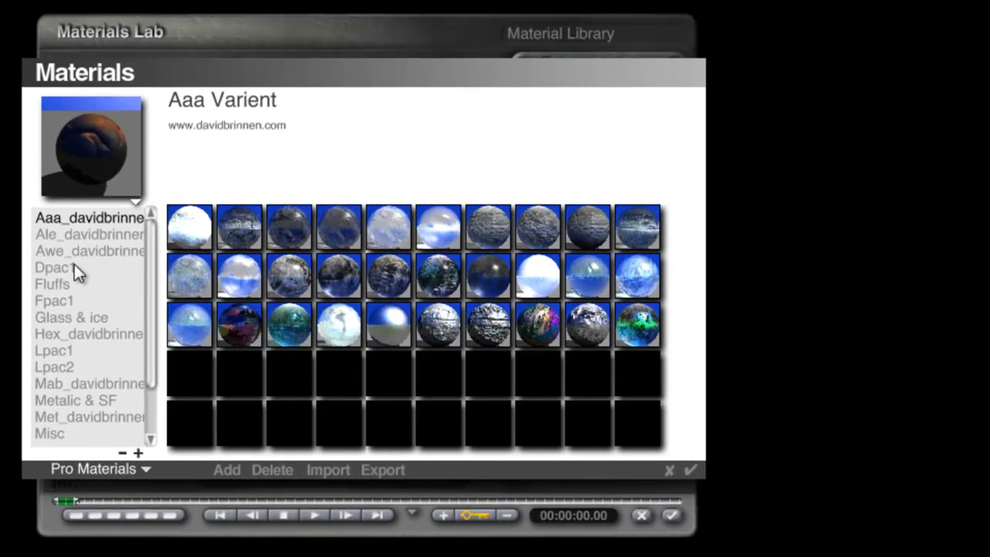
click(54, 267)
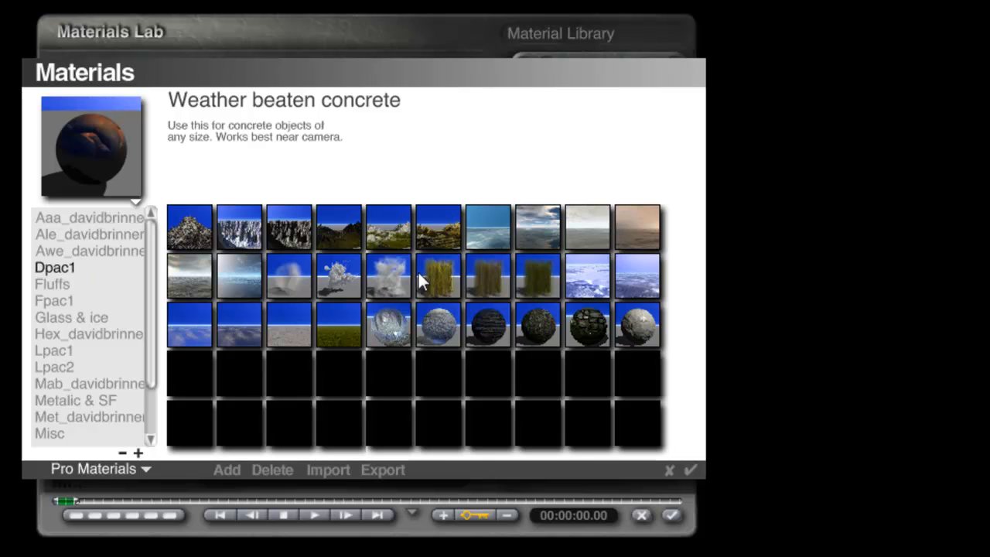
click(486, 328)
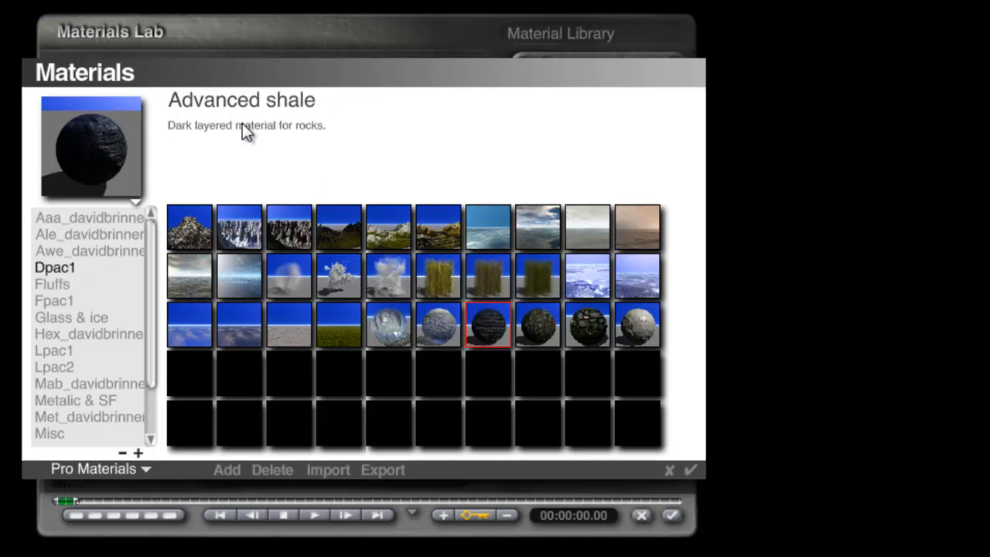
click(690, 469)
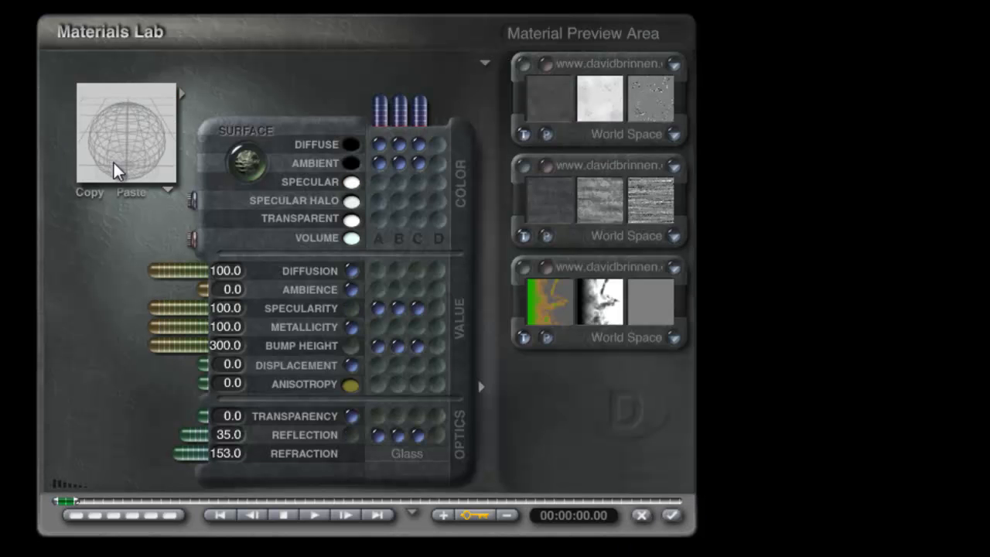
- Set the material preview to show the Actual Selection and rotate it to view the stone from above
click(167, 192)
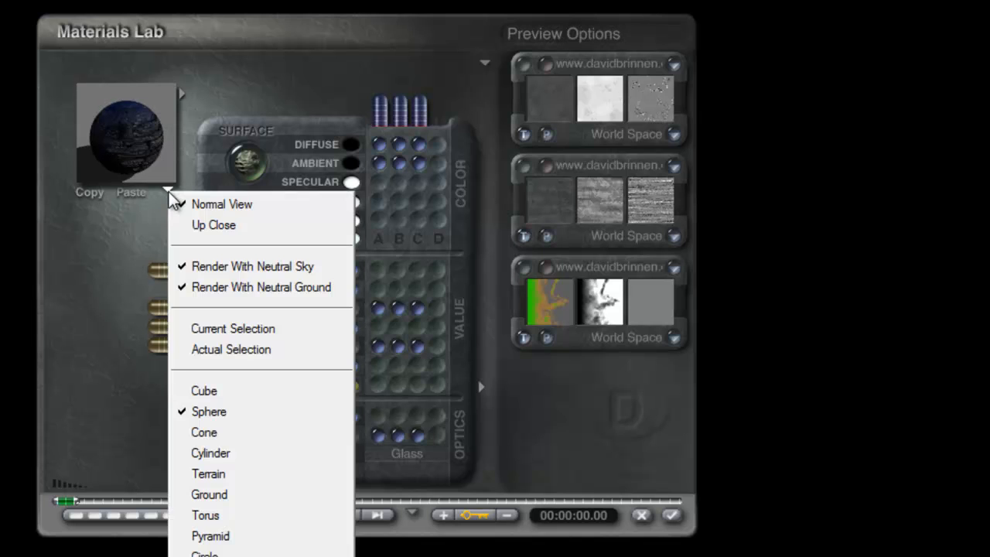
click(234, 352)
mouse_move(125, 144)
mouse_down()
mouse_move(132, 179)
mouse_move(145, 154)
mouse_move(118, 154)
mouse_move(140, 148)
mouse_up()
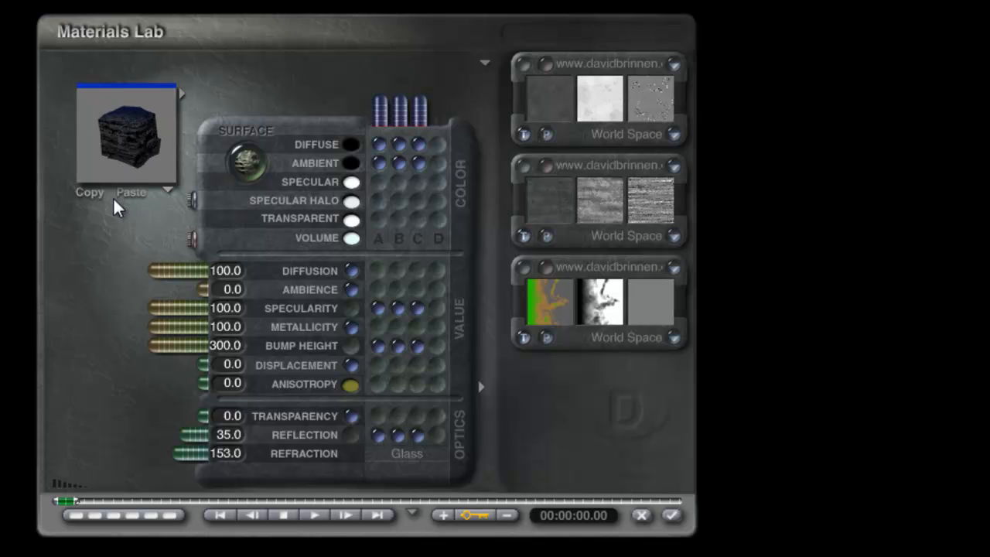
- Replace the ambient texture channels with a plain orange ambient colour of R 255, G 118, B 0 and check the preview
click(355, 165)
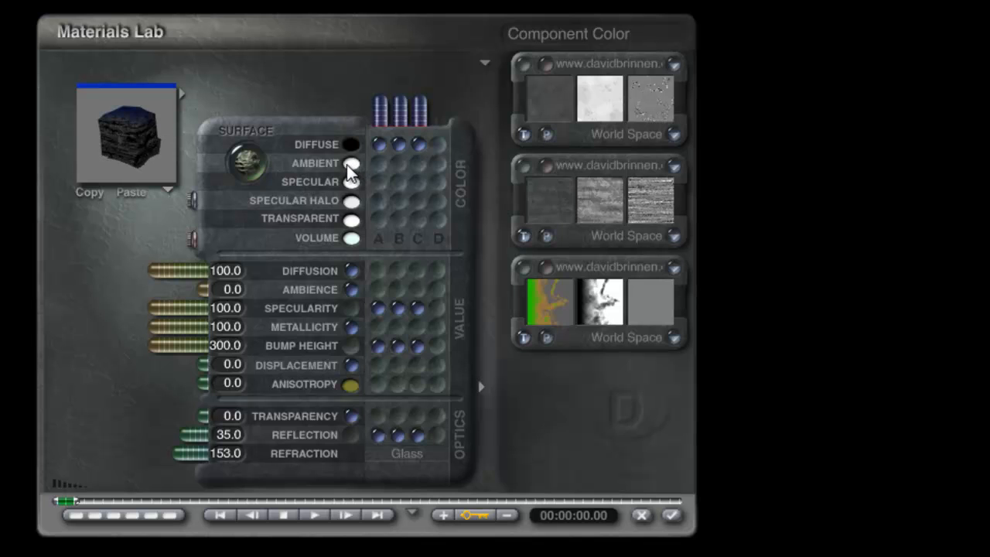
click(350, 165)
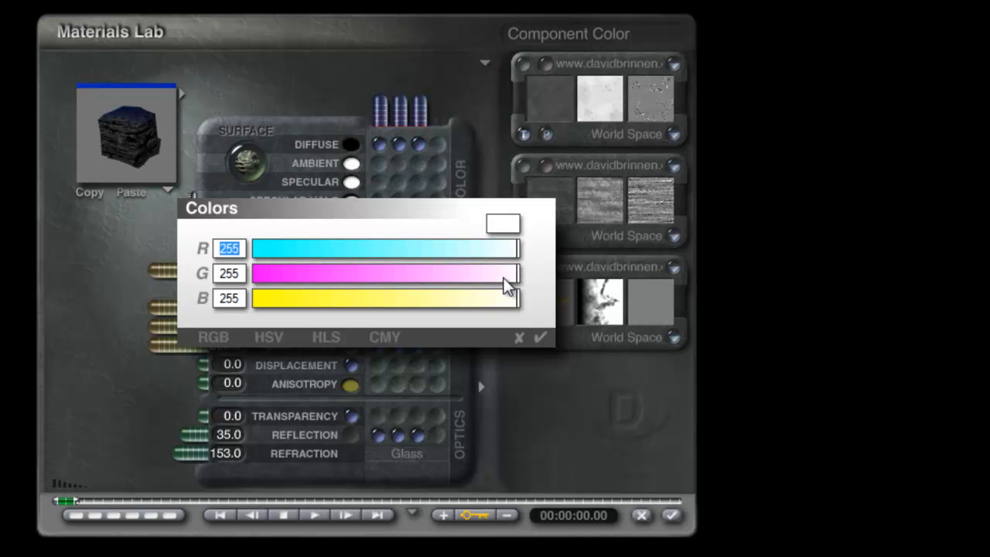
drag(503, 277, 375, 274)
drag(492, 300, 254, 299)
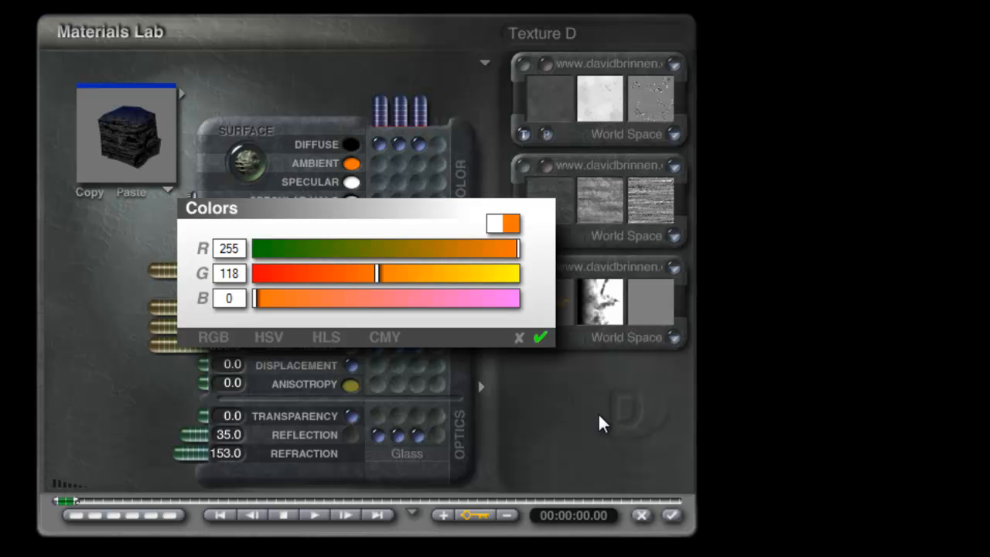
click(671, 515)
click(494, 401)
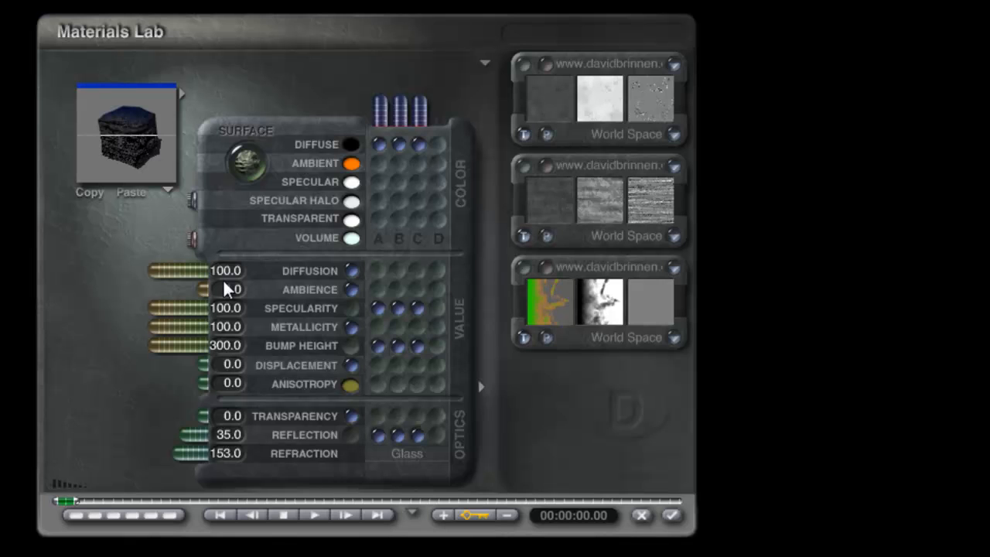
click(127, 158)
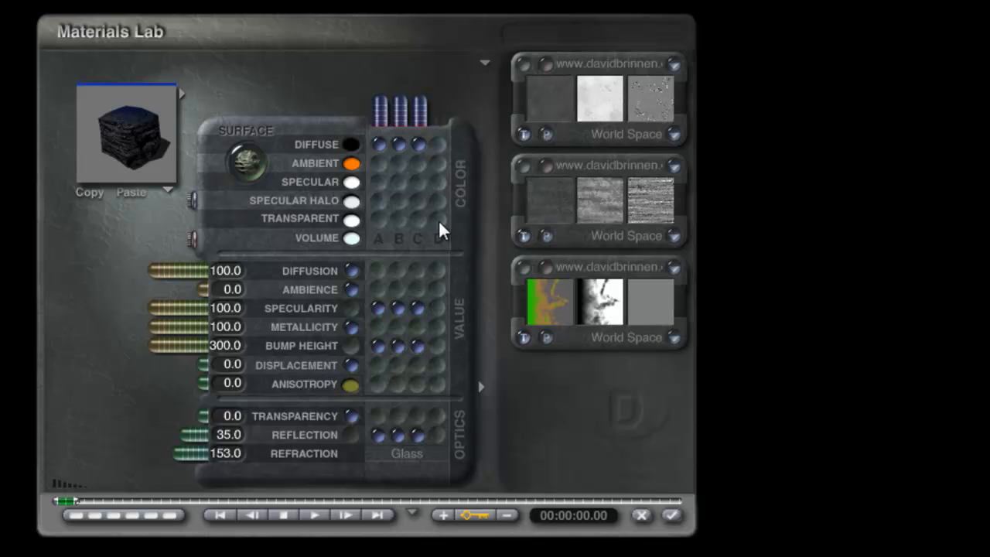
- Drive the Ambience value with texture D in Object Space mapping, set Ambience to 100, and inspect the stone's preview
click(436, 290)
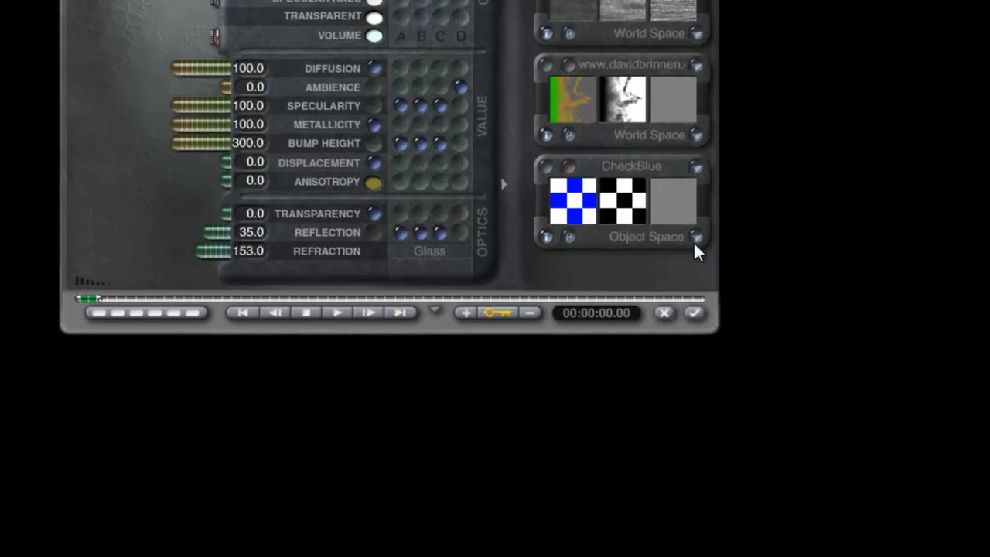
click(676, 433)
click(772, 508)
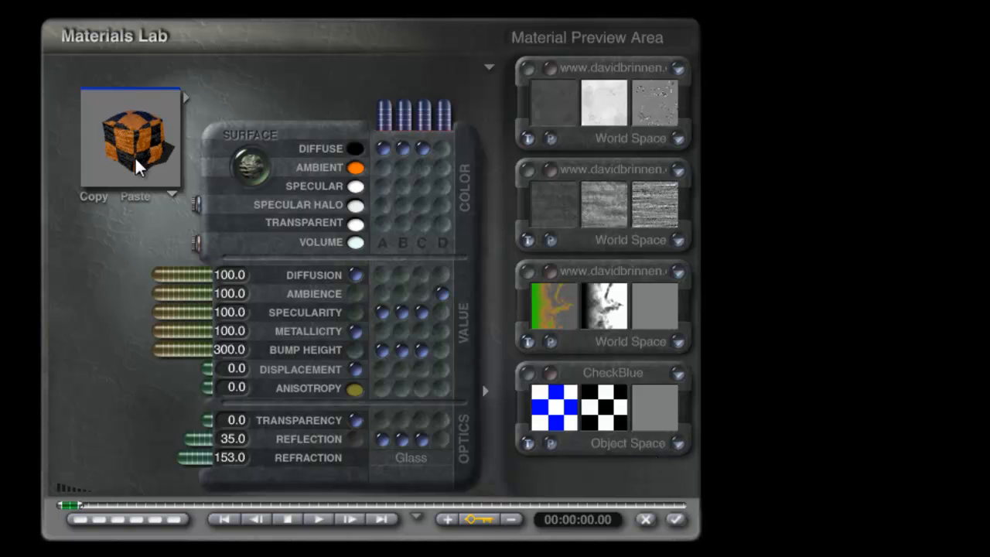
mouse_move(137, 156)
mouse_down()
mouse_move(126, 157)
mouse_move(133, 145)
mouse_up()
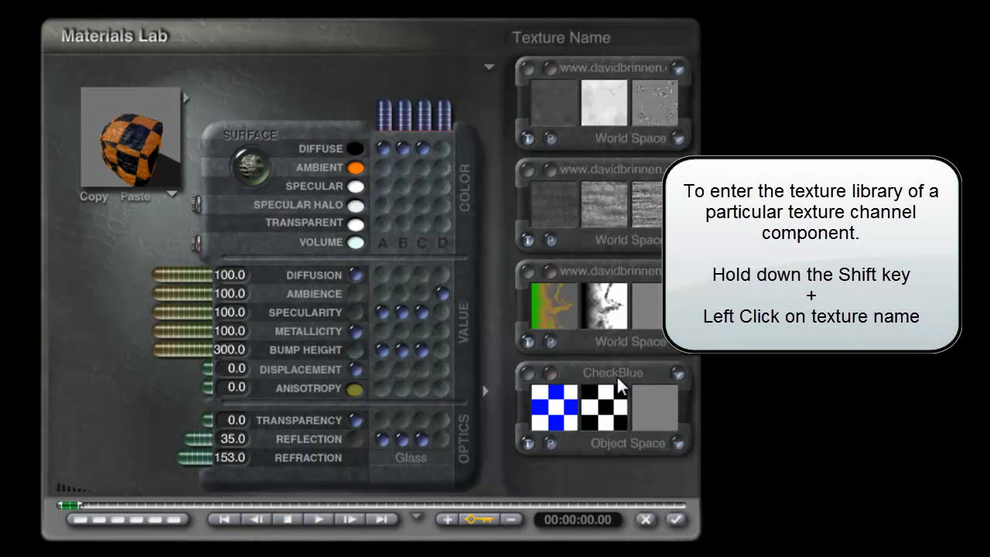
- Replace the CheckBlue texture in channel D with Basic Altitude from the Basic category and inspect the preview
shift+click(616, 373)
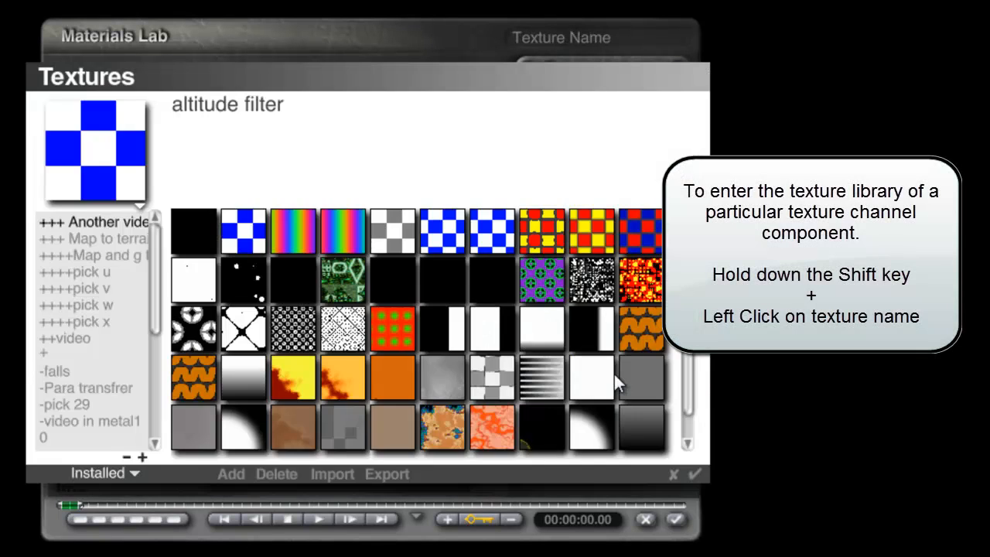
scroll(155, 279, down, 5)
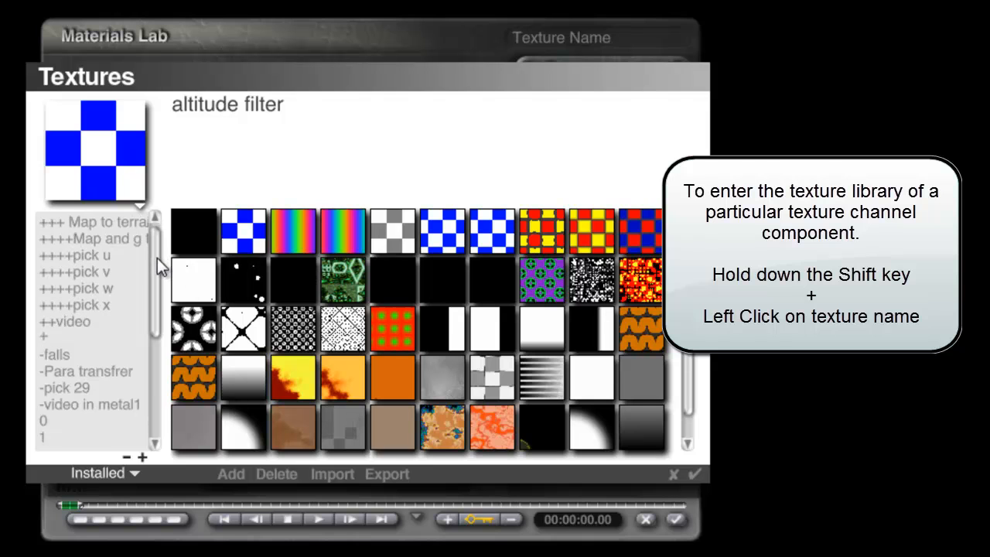
click(76, 356)
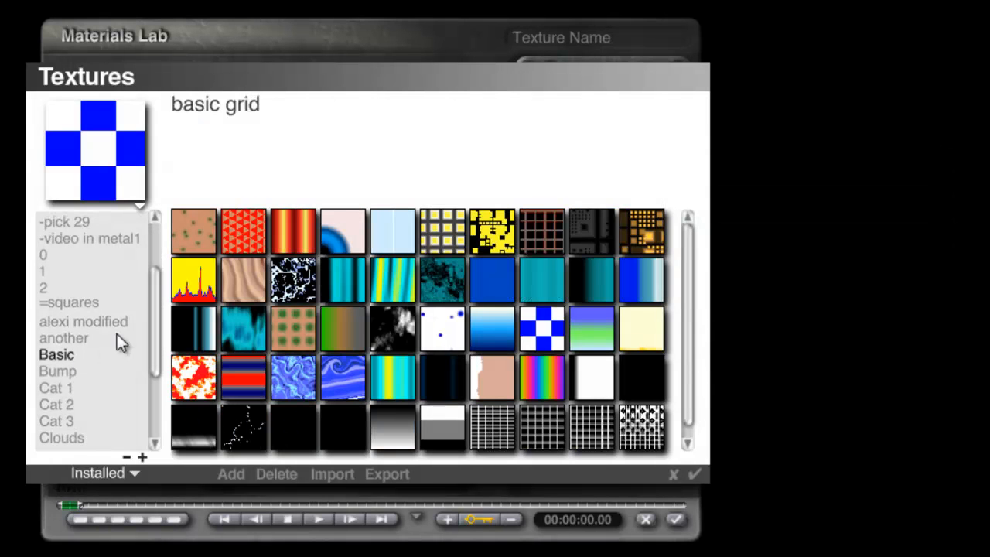
click(489, 330)
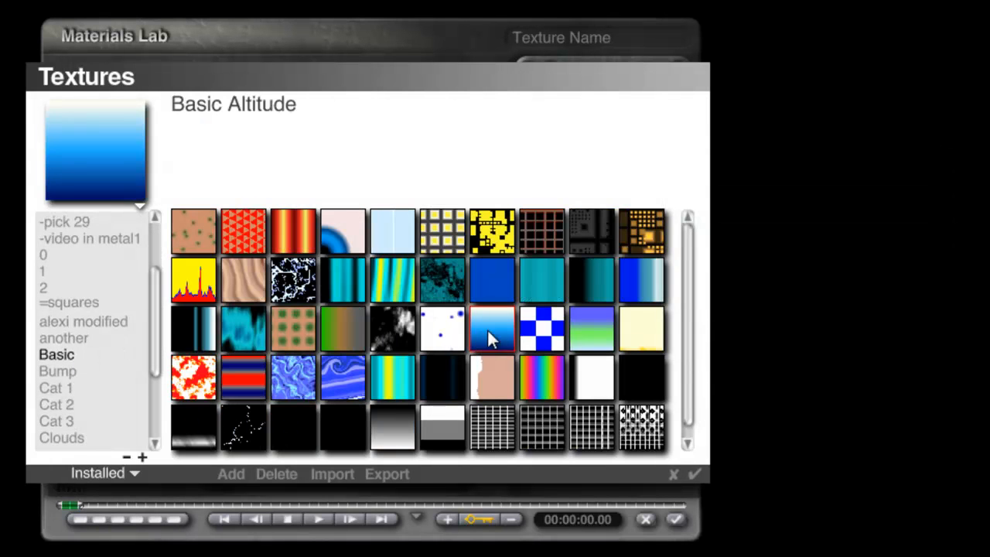
click(696, 474)
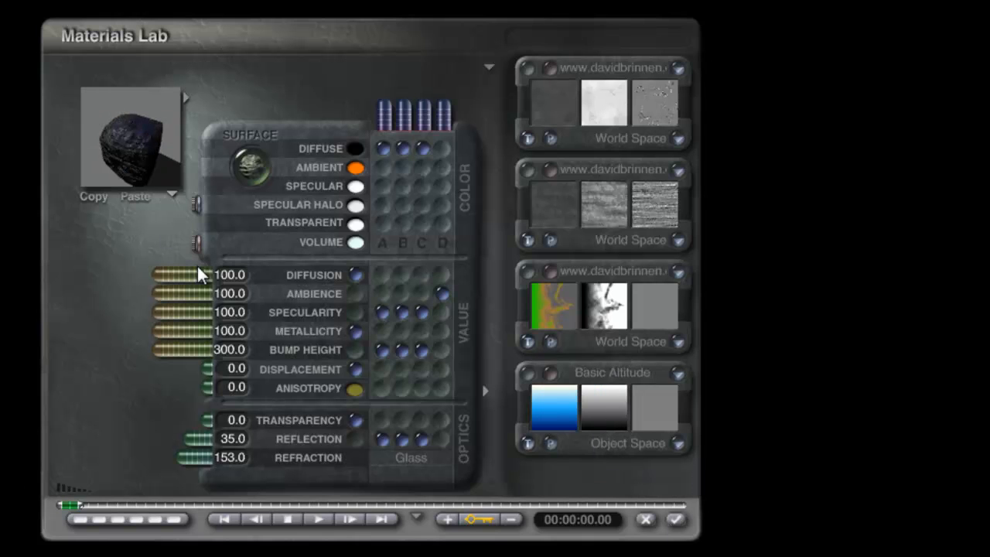
click(124, 164)
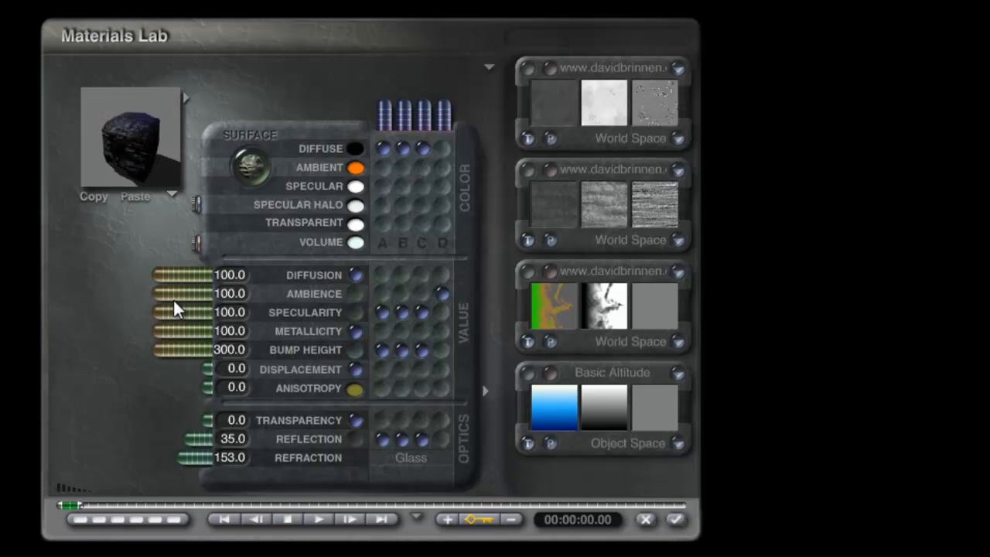
drag(138, 139, 145, 153)
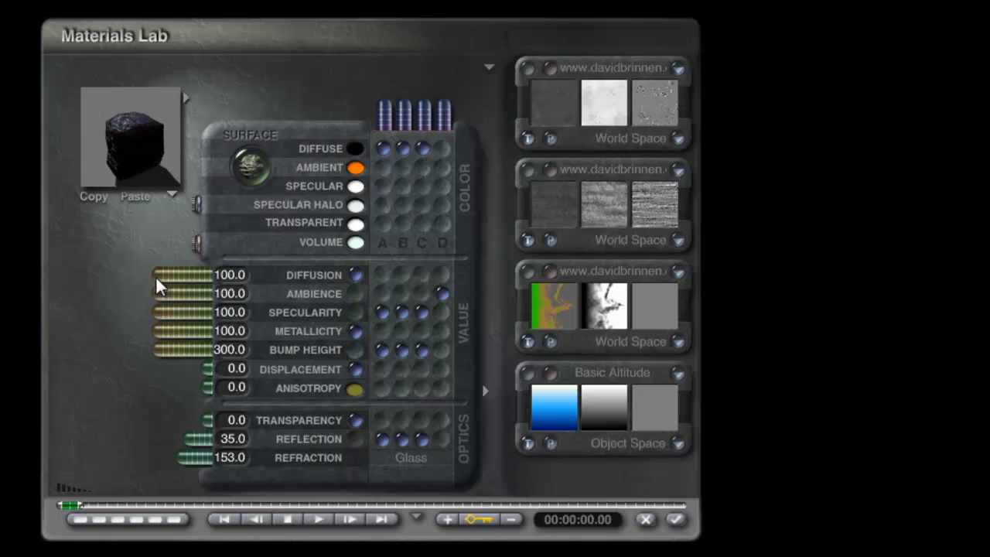
- Open the transform settings of the Basic Altitude texture and scale it uniformly to 204%, inspecting the preview from several angles
click(527, 375)
drag(581, 420, 781, 323)
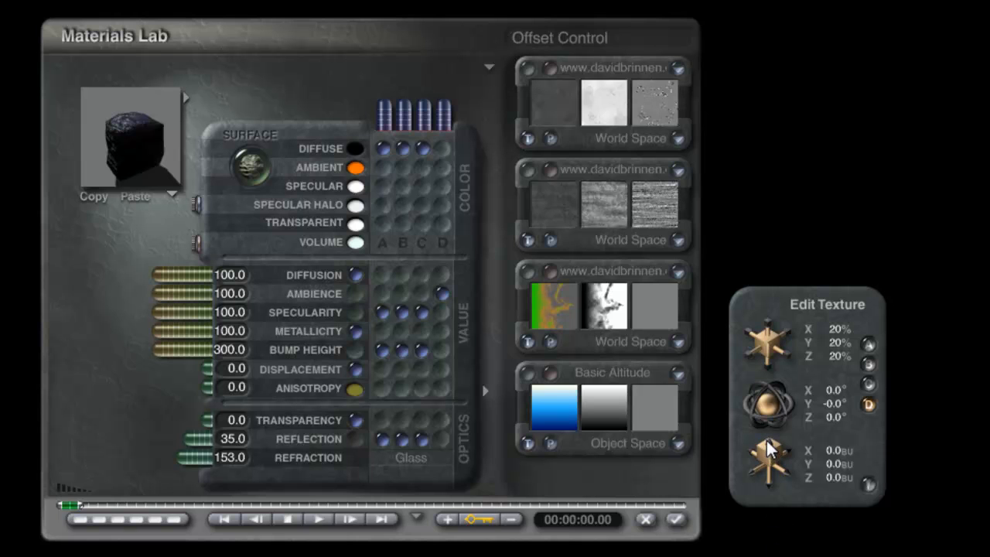
drag(86, 126, 137, 135)
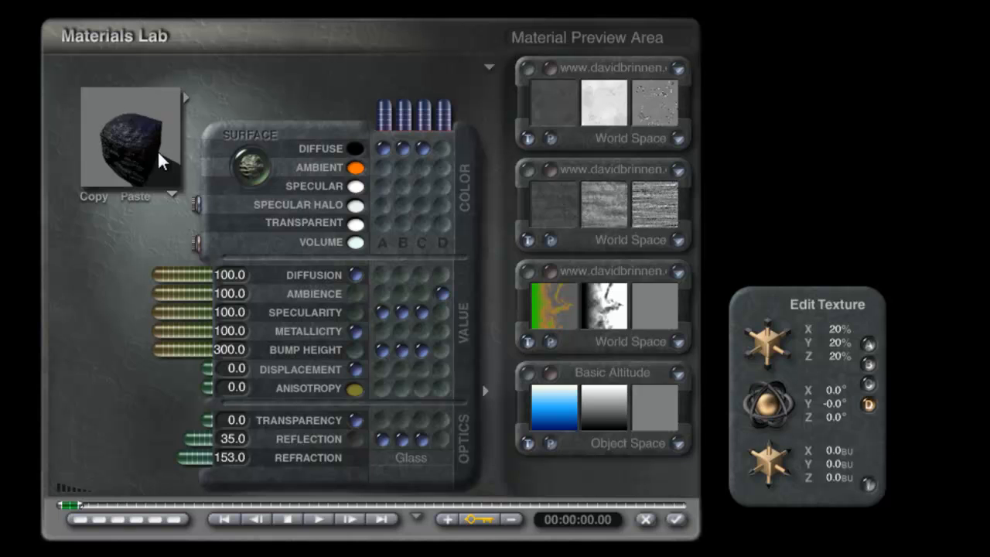
drag(157, 150, 265, 168)
drag(764, 341, 765, 341)
drag(146, 144, 155, 166)
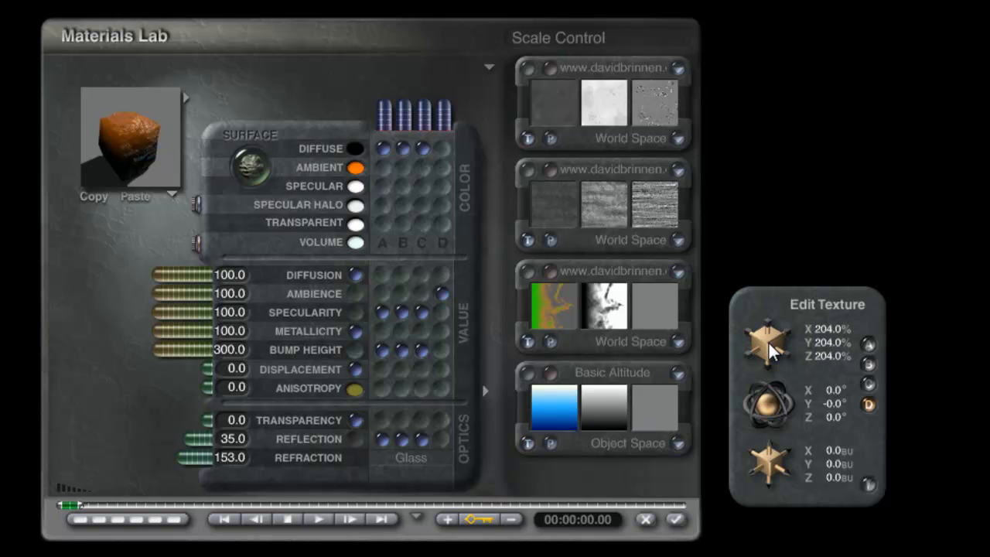
- Invert the altitude texture with a uniform scale of -111% and offset it 47 BU in Y
drag(769, 342, 767, 342)
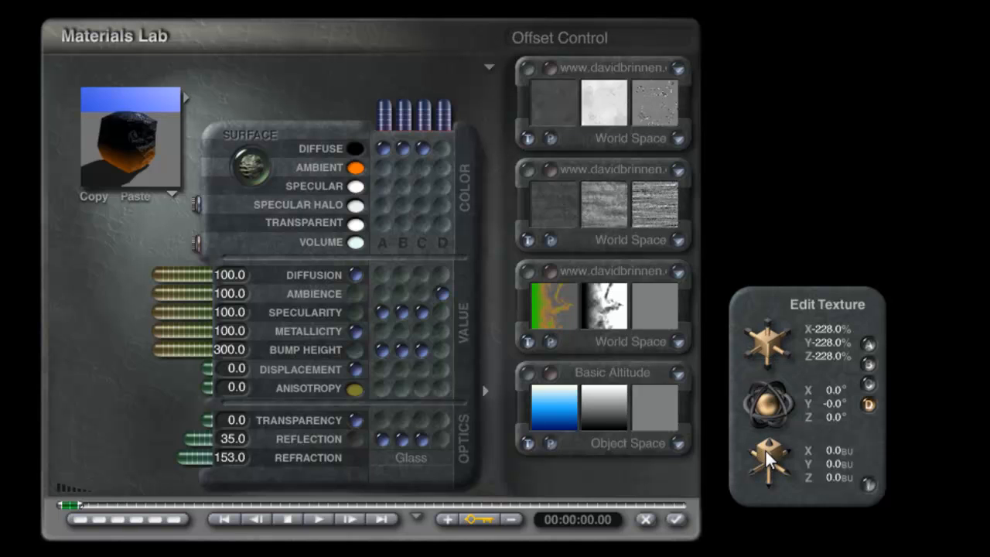
drag(767, 449, 770, 446)
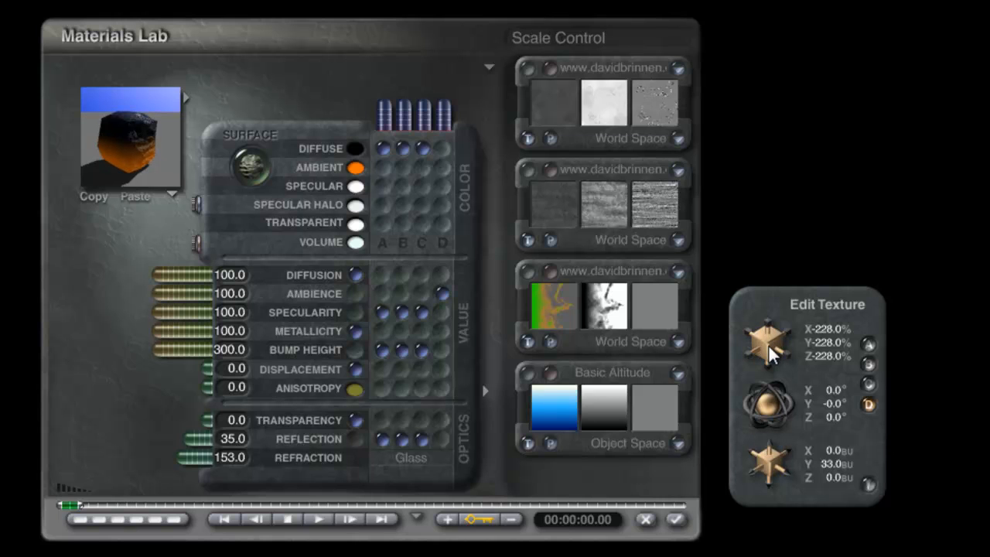
drag(771, 337, 772, 341)
drag(761, 447, 762, 447)
drag(133, 149, 129, 150)
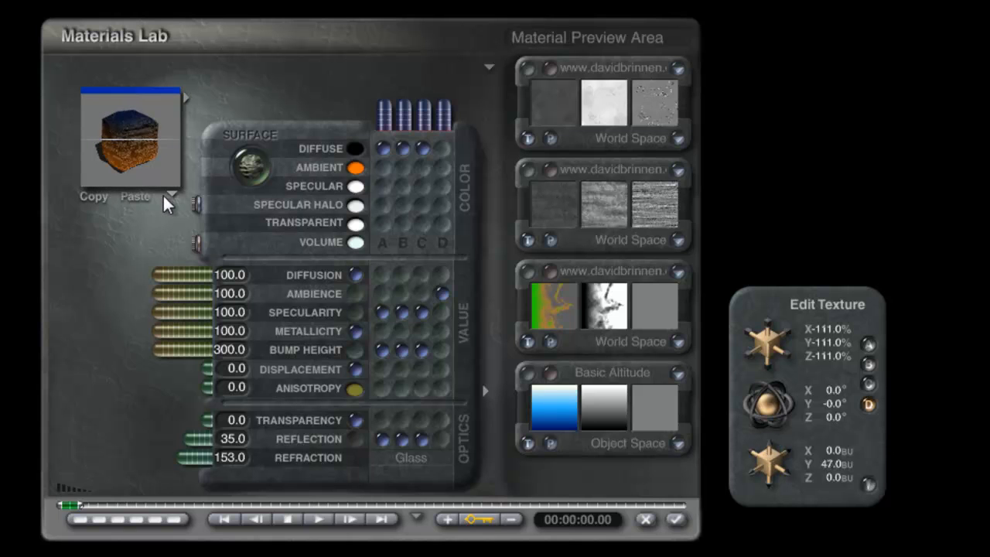
- Close the texture transform settings, check the stone's preview from above, and apply the edited material
click(870, 485)
drag(128, 166, 129, 168)
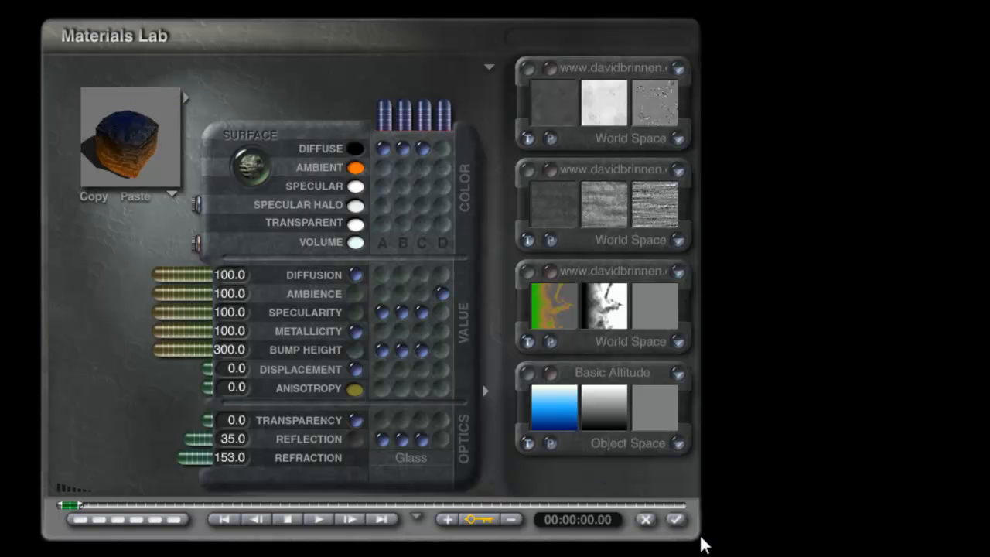
click(676, 521)
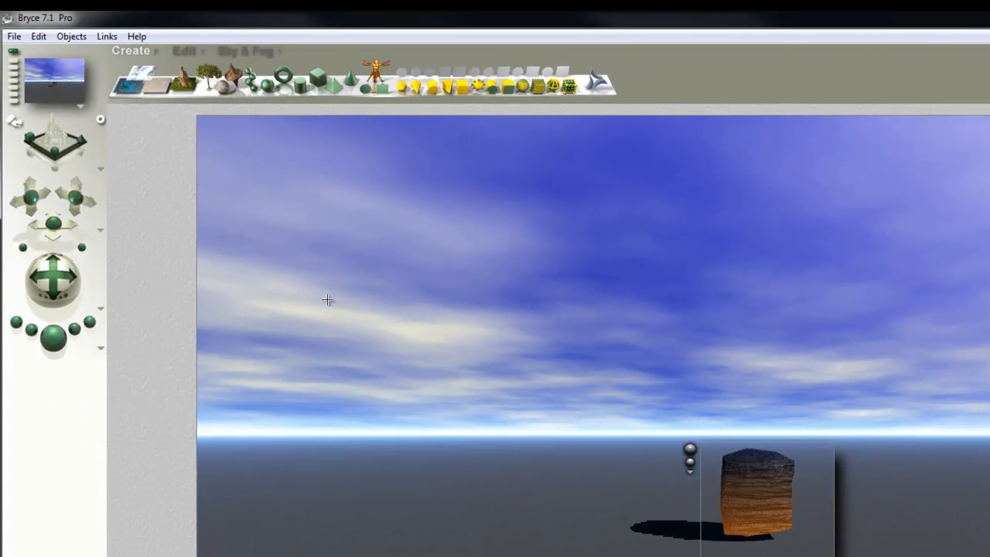
- Randomly replicate the stone with a quantity of 200 and render the resulting cloud of stones
click(580, 395)
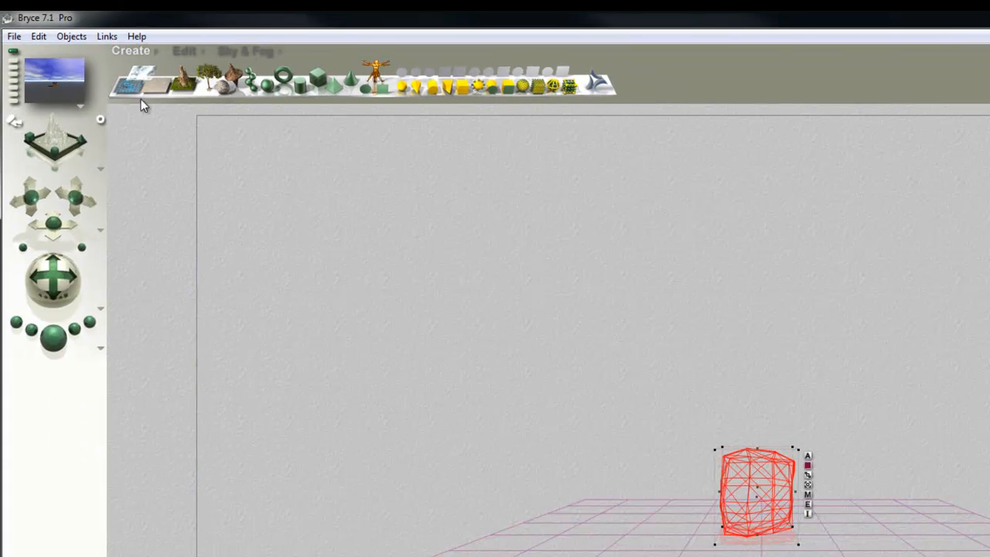
click(38, 36)
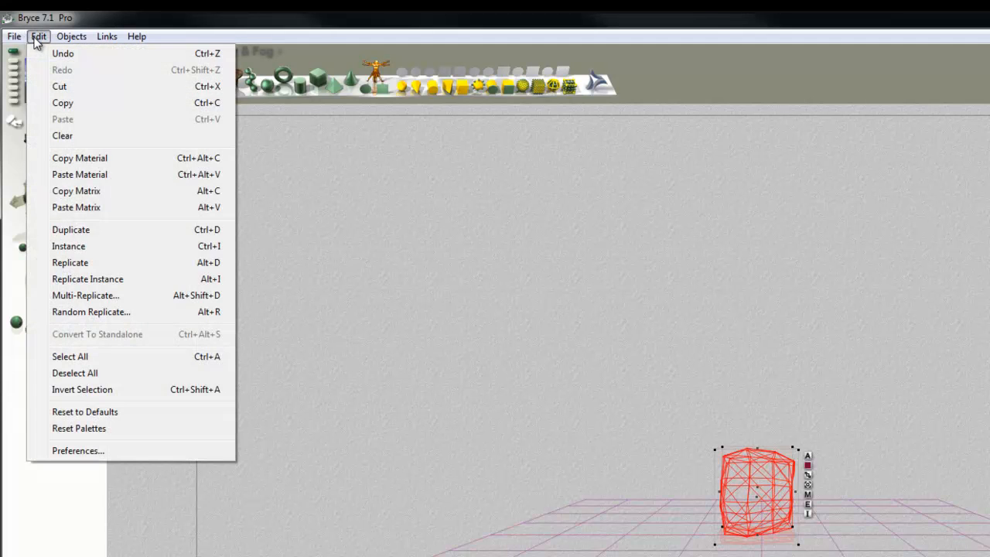
click(122, 312)
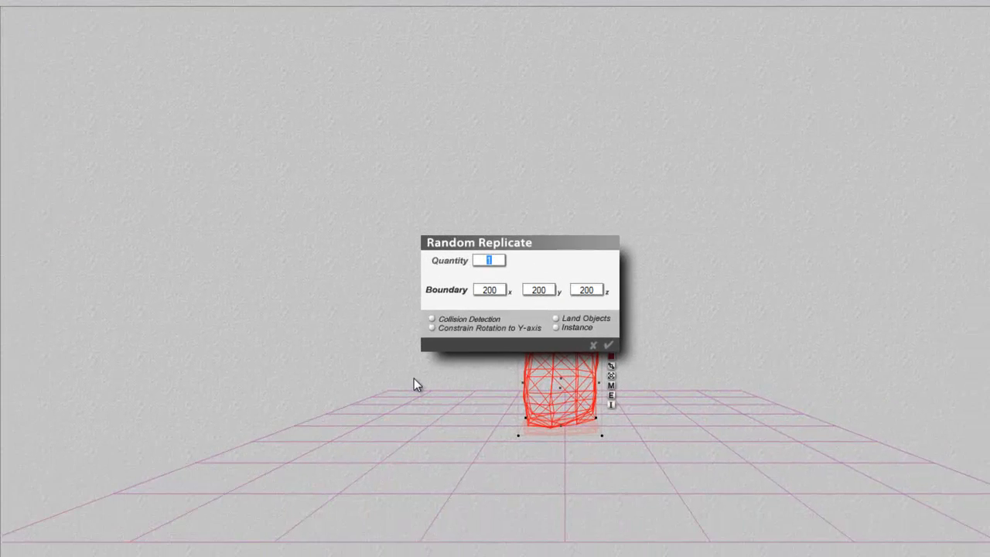
text(200)
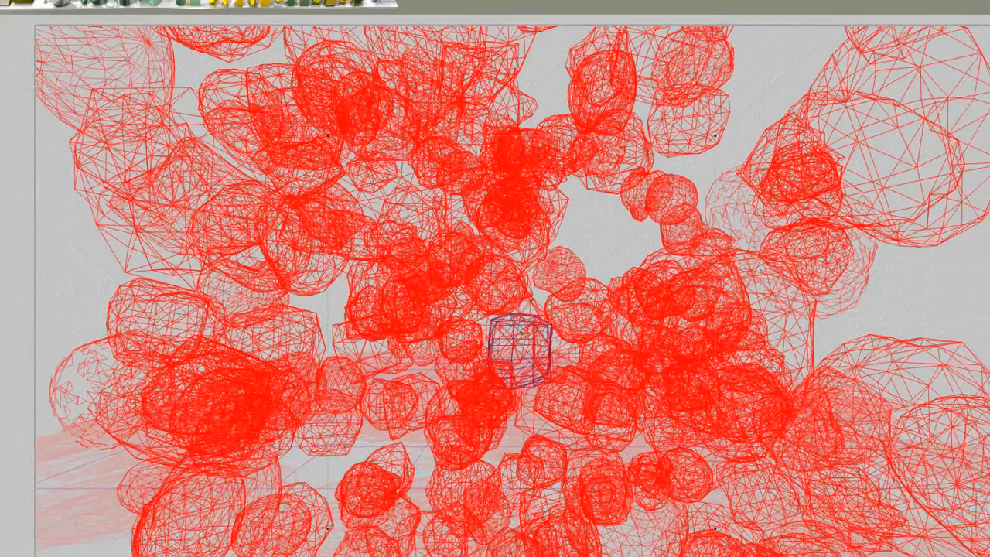
click(36, 233)
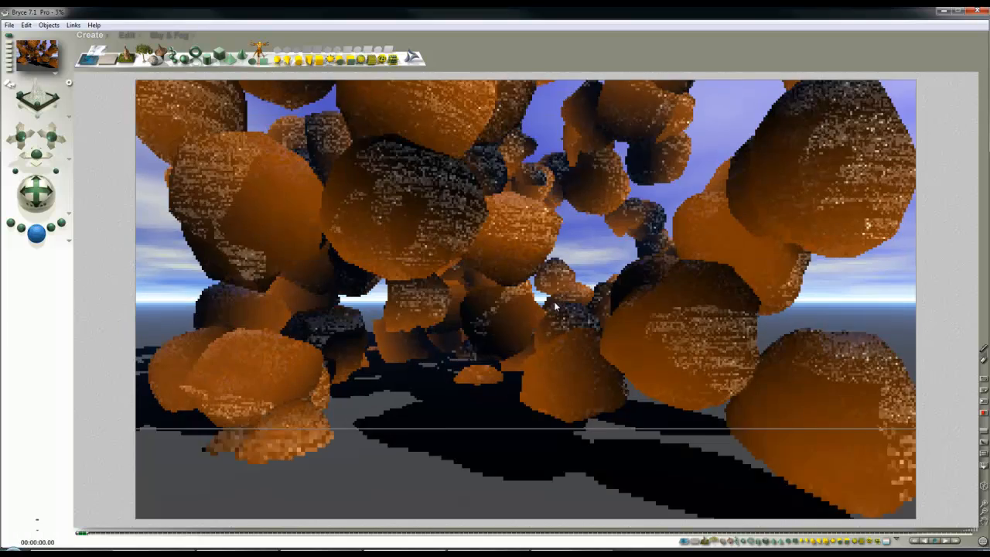
- Reset the scale of all the replicated stones and add the original stone to the selection
key(2)
key(3)
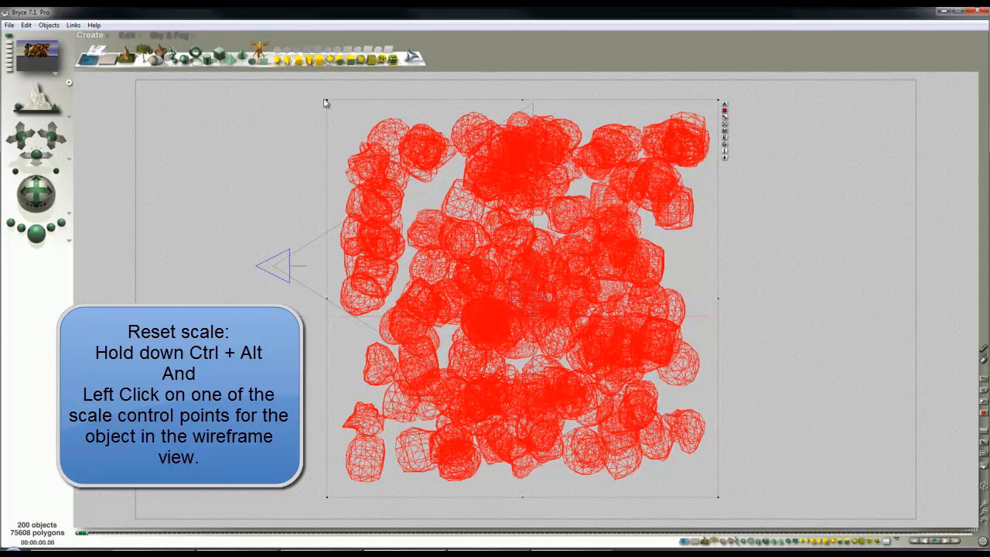
ctrl+alt+click(523, 101)
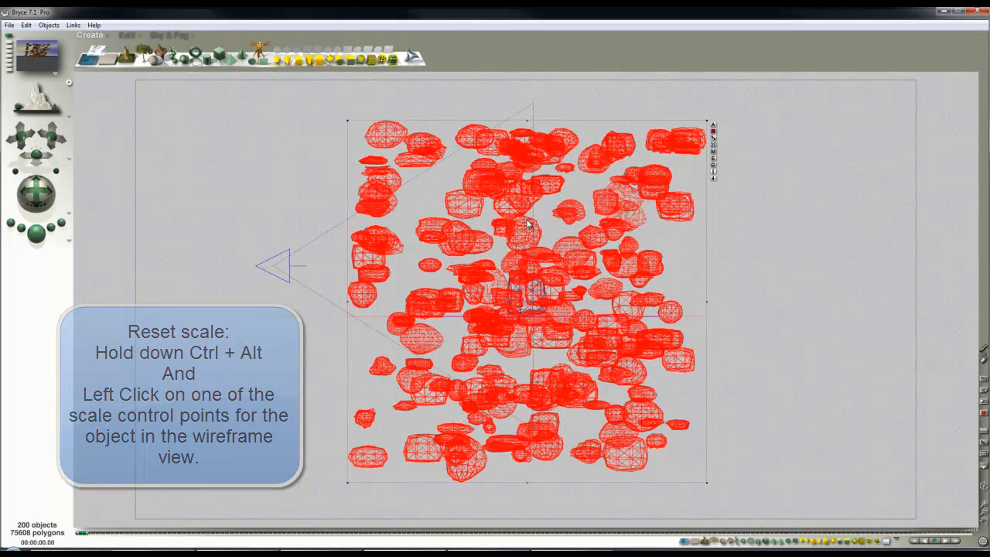
ctrl+shift+click(525, 305)
click(534, 309)
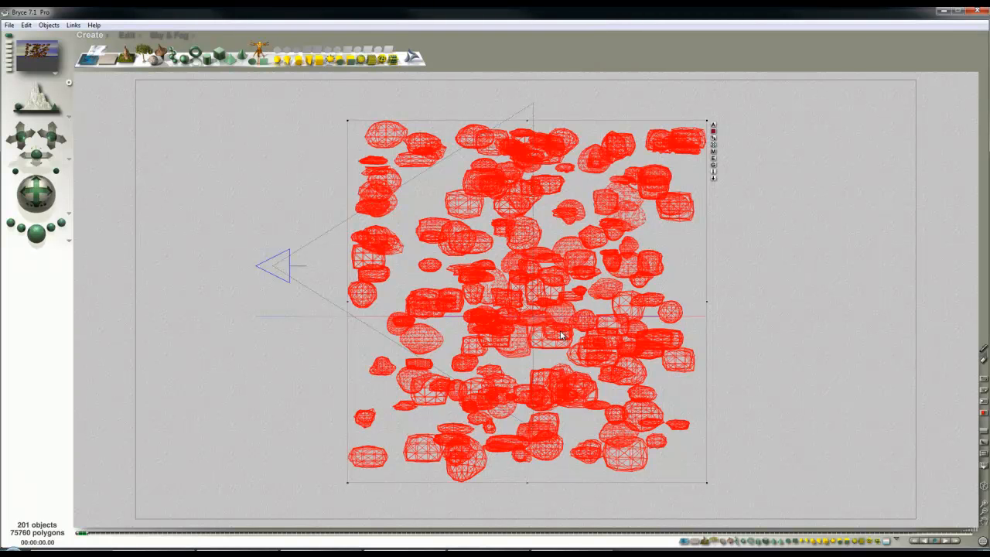
- Raise all the selected stones above the ground plane and shrink each one to a tiny size in place
click(127, 35)
drag(231, 54, 356, 48)
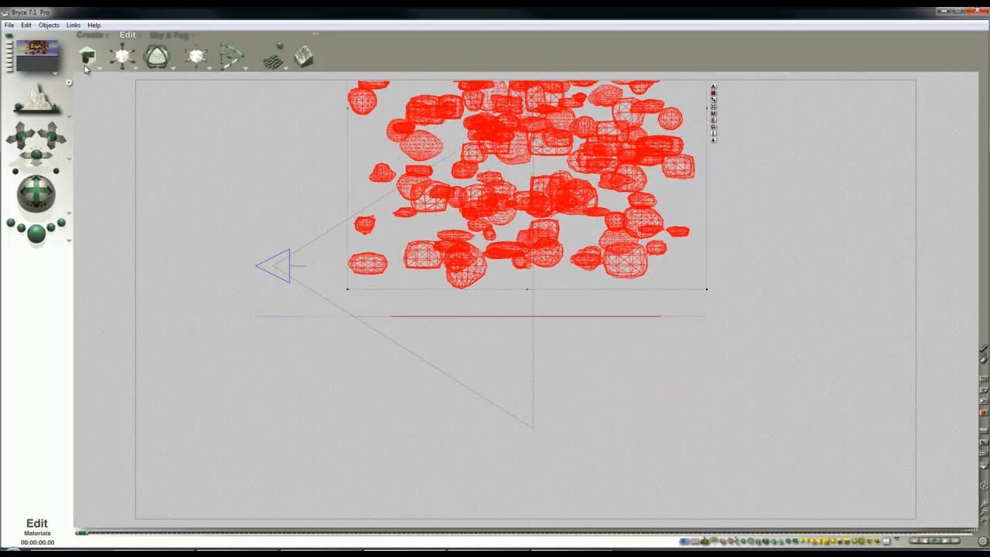
drag(124, 60, 16, 56)
drag(120, 56, 86, 60)
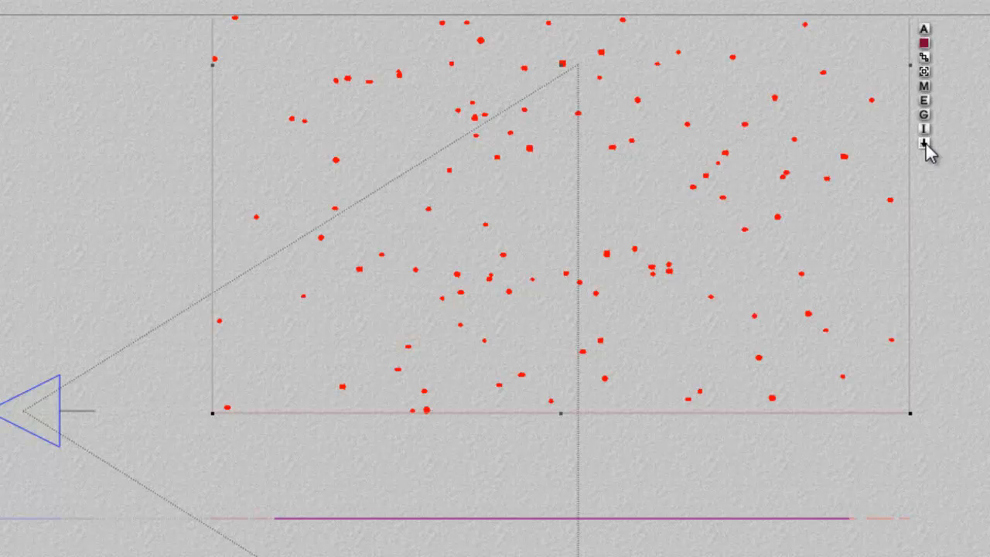
- Drop the tiny stones onto the ground plane and enlarge each one again in place
click(924, 143)
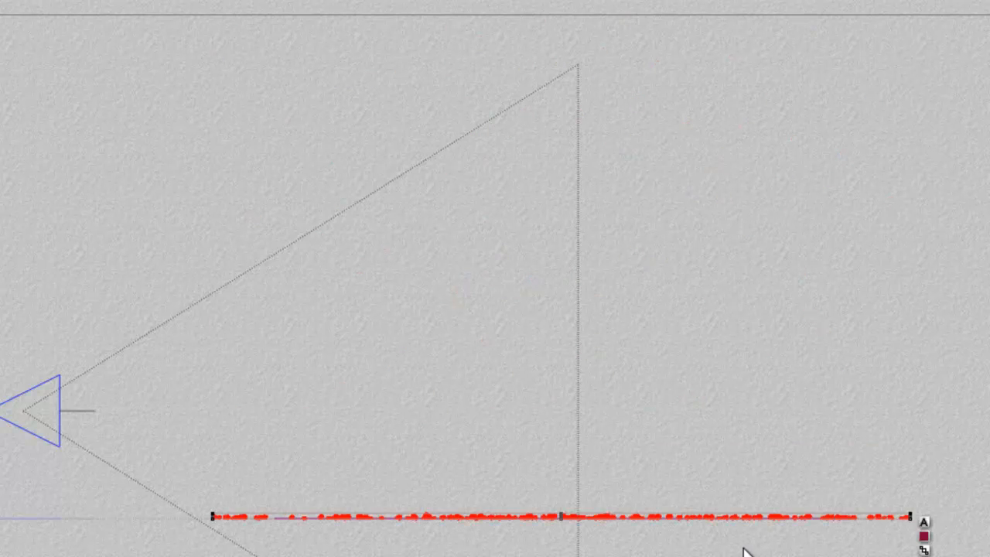
key(t)
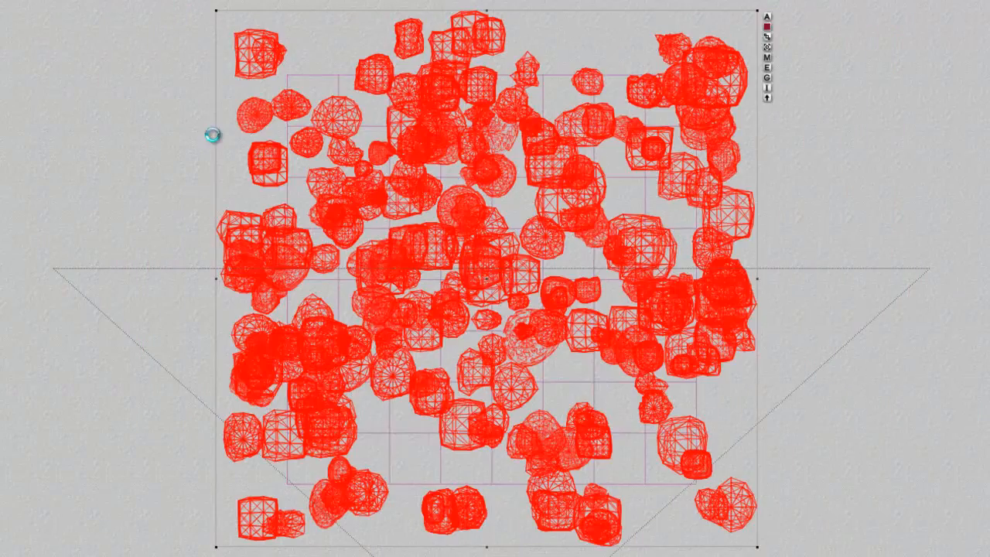
key(1)
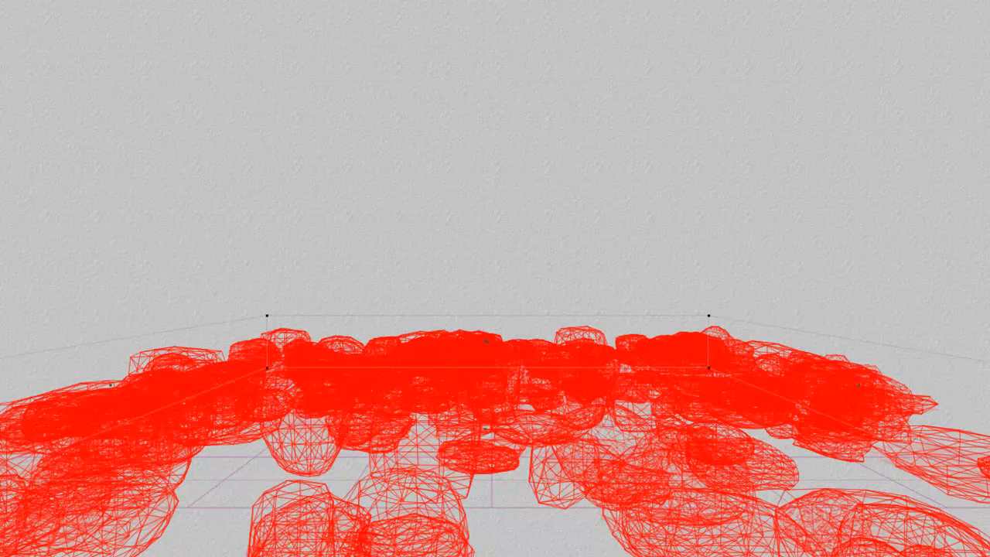
- Raise the camera and tilt it down over the field of stones, and render the view
drag(52, 137, 52, 127)
drag(36, 193, 36, 194)
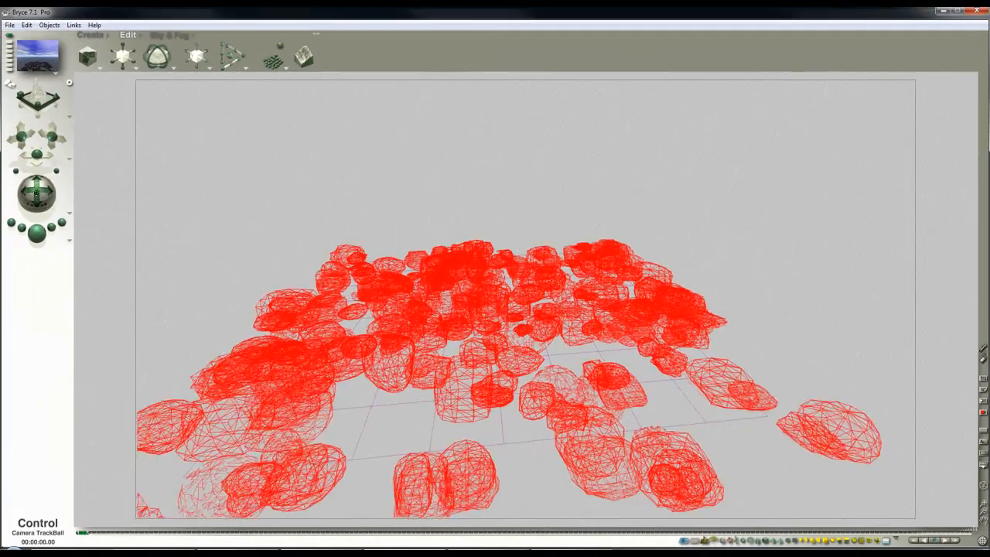
click(37, 232)
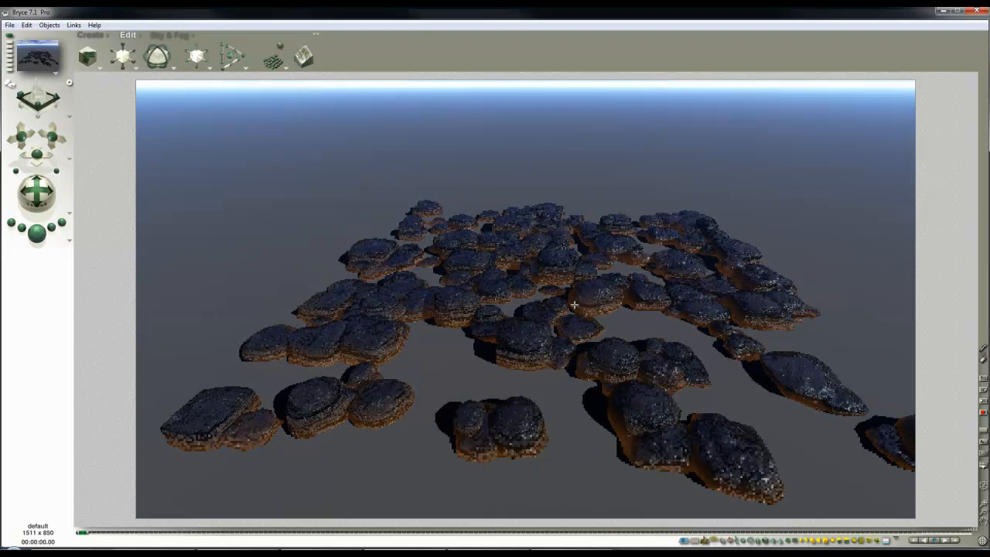
- Raise the whole layer of stones above the ground plane in the side view
key(3)
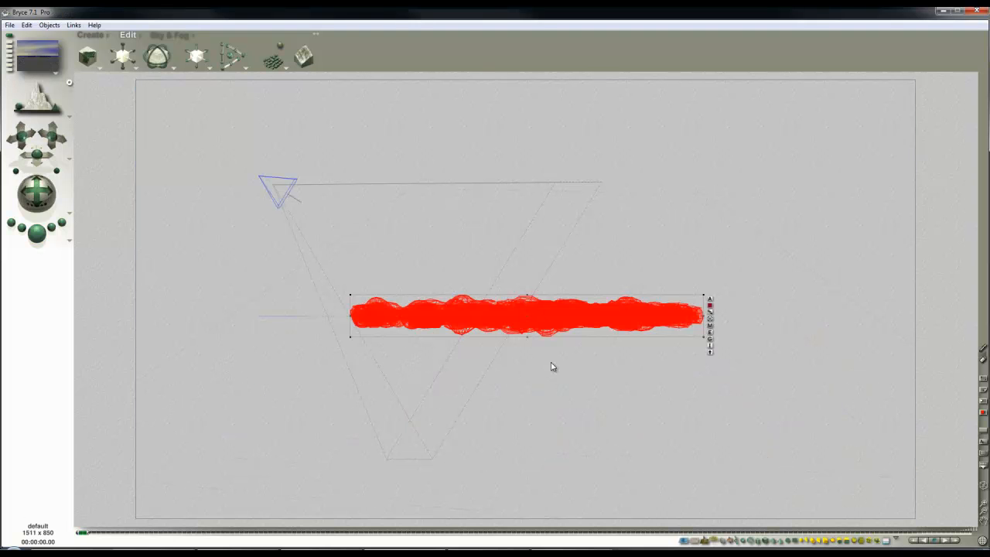
drag(197, 52, 198, 42)
- Convert the ground plane into a terrain and scale it up to match the width of the stone field
drag(609, 385, 436, 313)
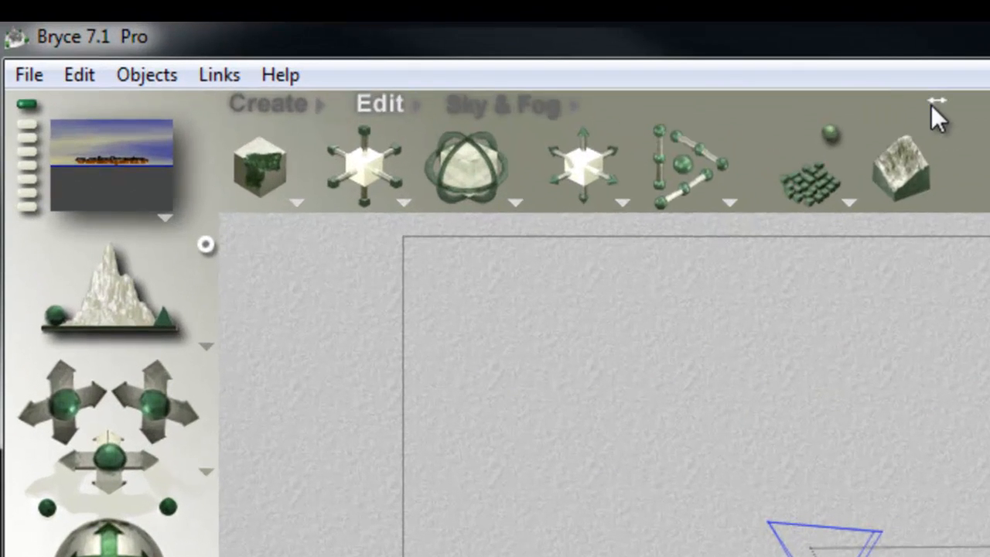
click(316, 35)
click(584, 104)
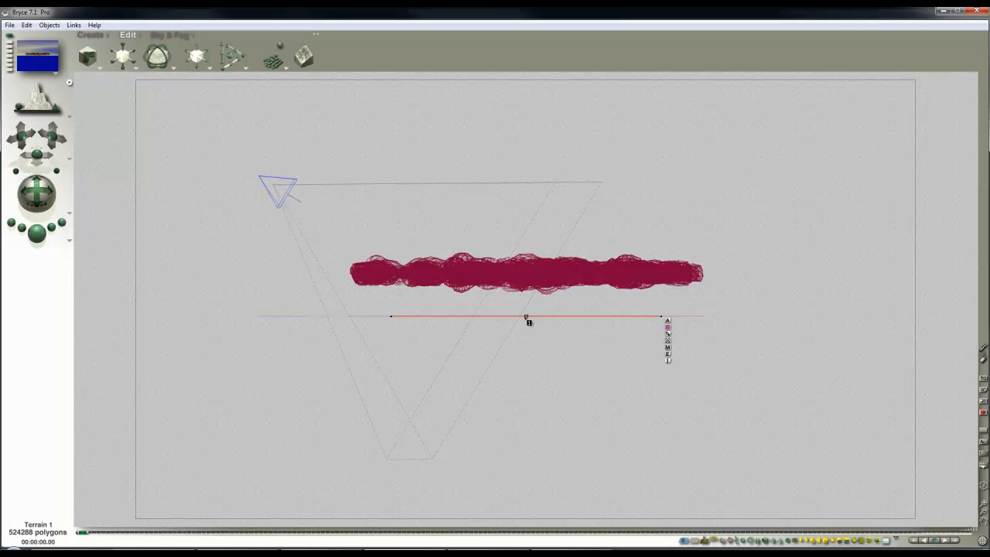
mouse_move(123, 55)
mouse_down()
mouse_move(135, 56)
mouse_move(126, 56)
mouse_up()
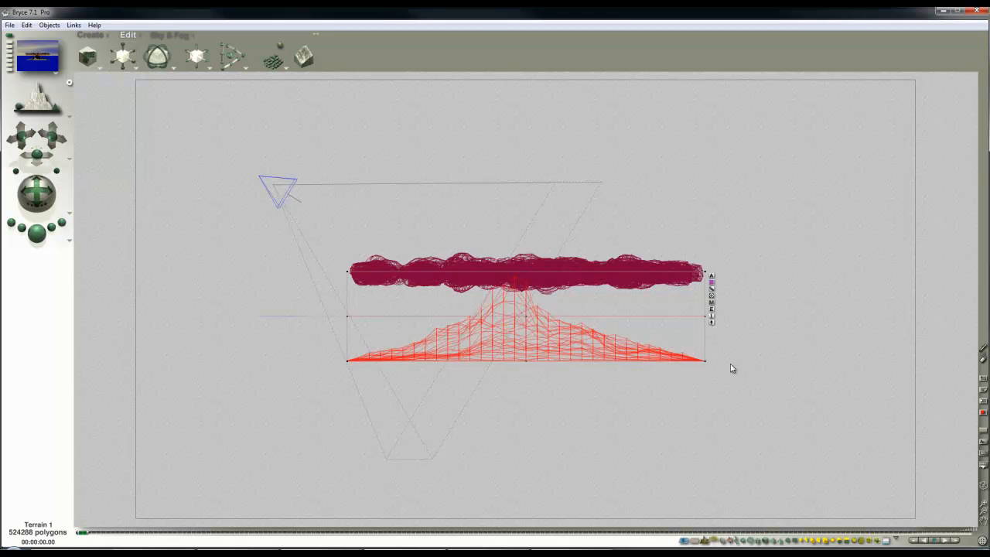
- Open the terrain for editing, clear its elevation to a new blank canvas, and build it up with two passes of Mounds
click(711, 310)
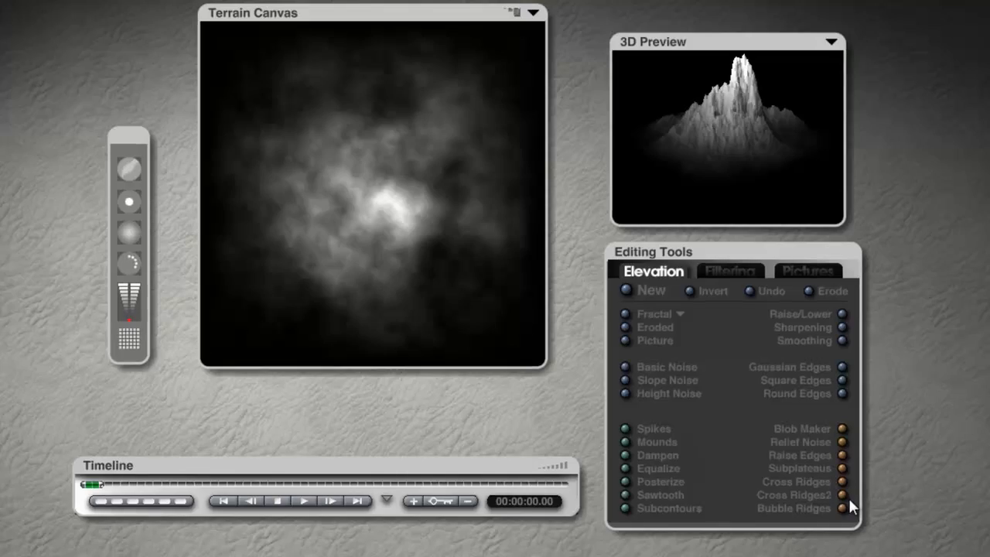
click(535, 14)
click(560, 69)
click(625, 290)
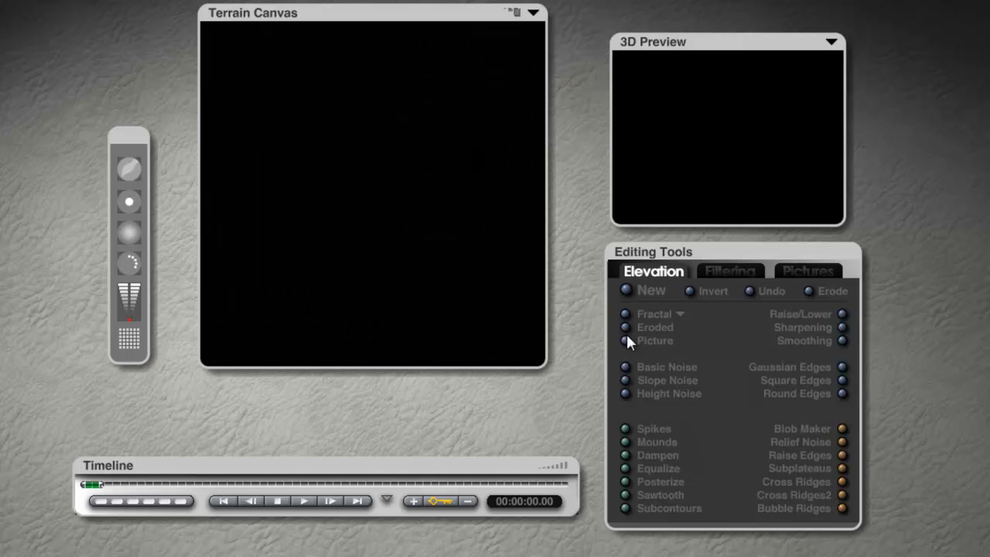
click(625, 441)
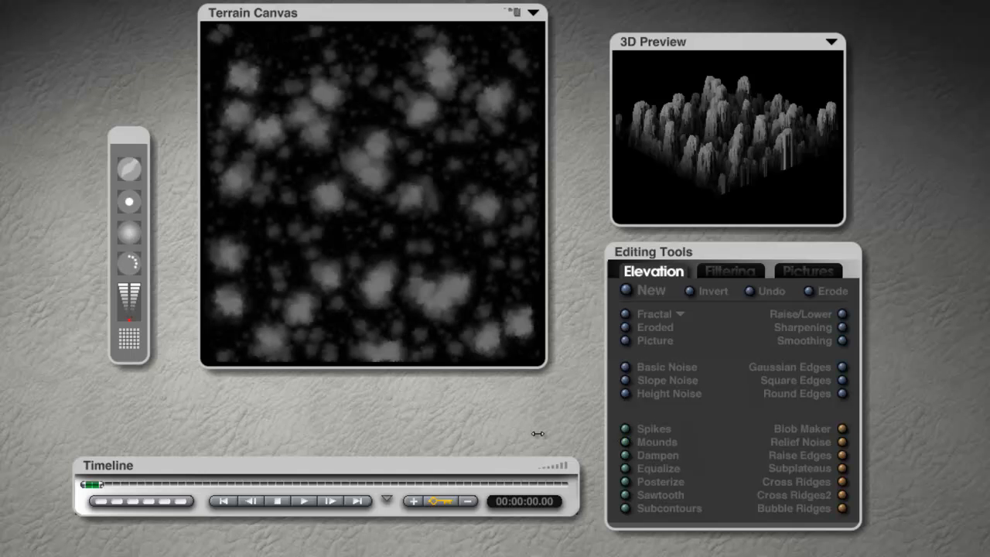
click(625, 442)
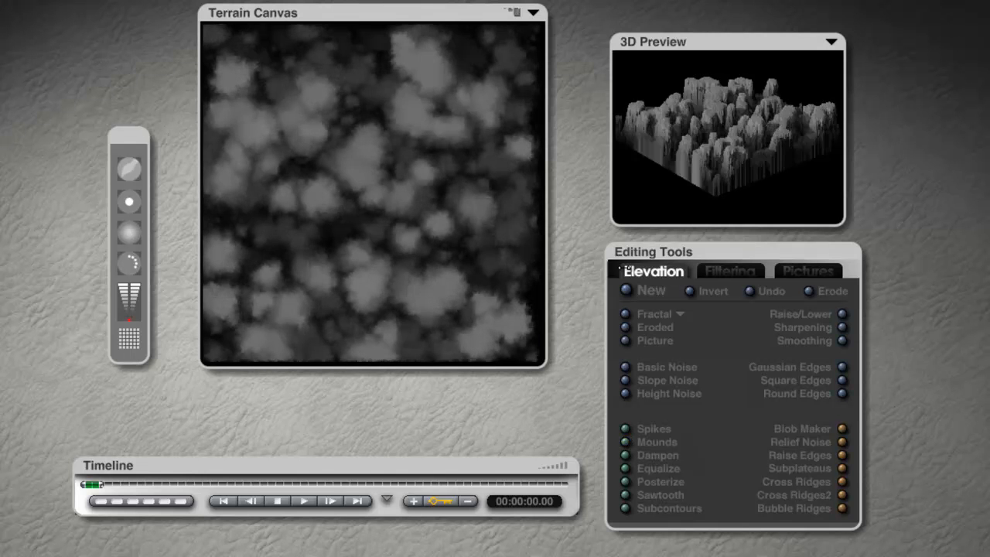
- Adjust the mounded terrain's elevation with Raise/Lower, checking the 3D preview, and shorten the terrain from its underside
drag(838, 170, 763, 126)
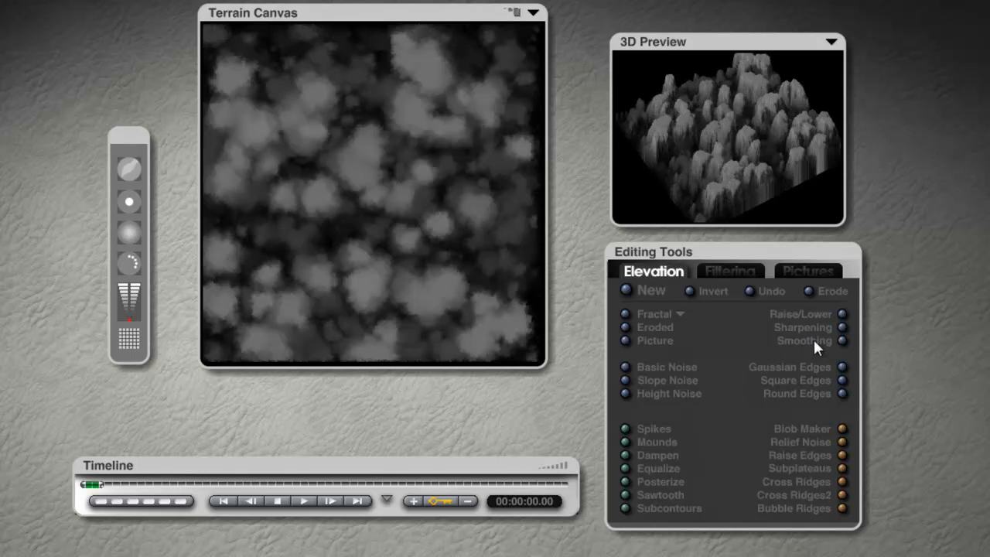
drag(842, 313, 585, 212)
drag(741, 122, 774, 102)
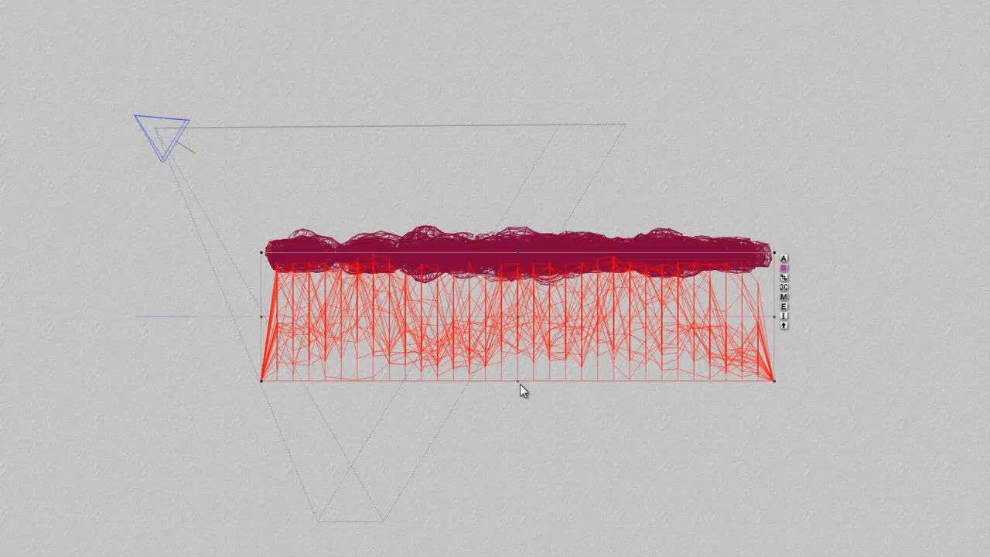
drag(518, 380, 492, 383)
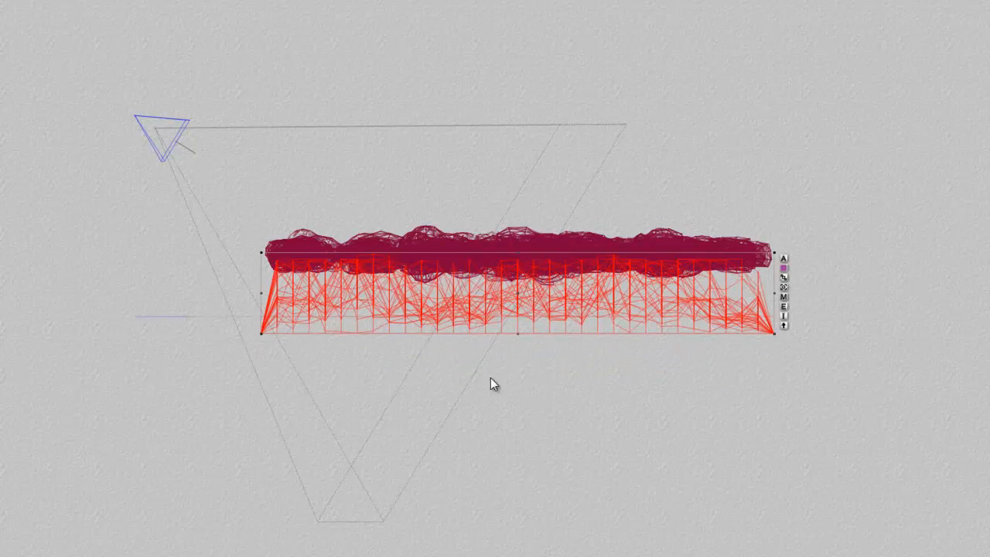
- Select Stone 26 together with the terrain and apply the stone's glowing material to both
right_click(750, 249)
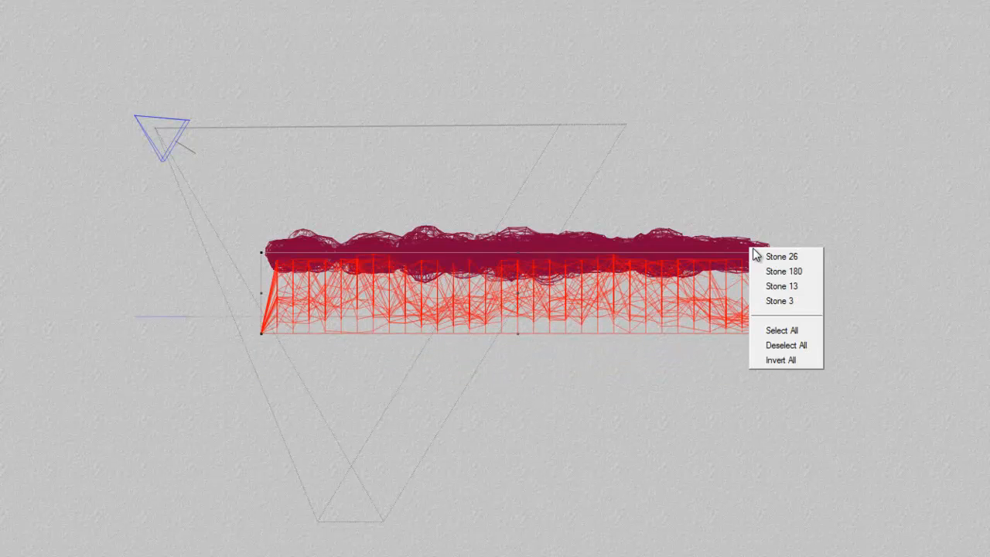
click(774, 255)
right_click(714, 315)
click(725, 321)
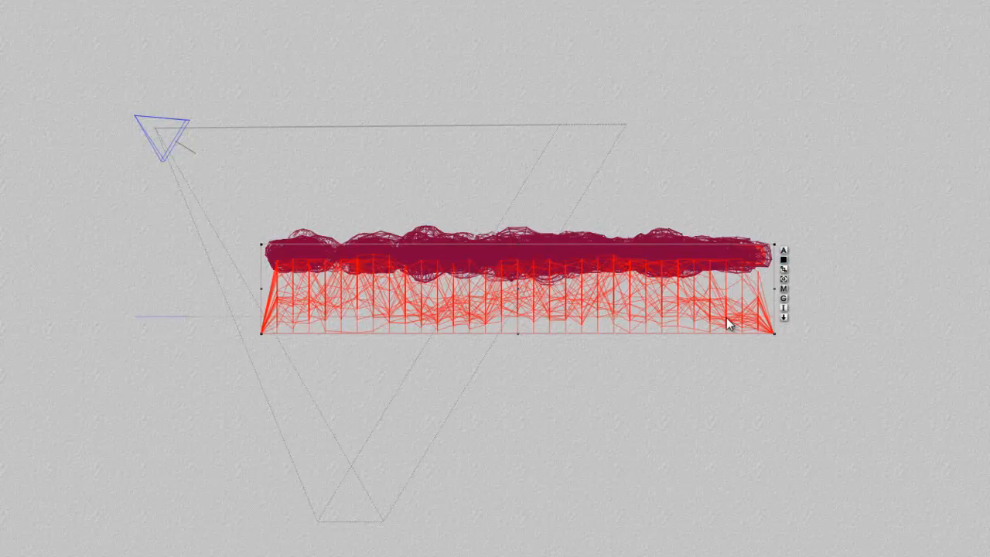
click(783, 291)
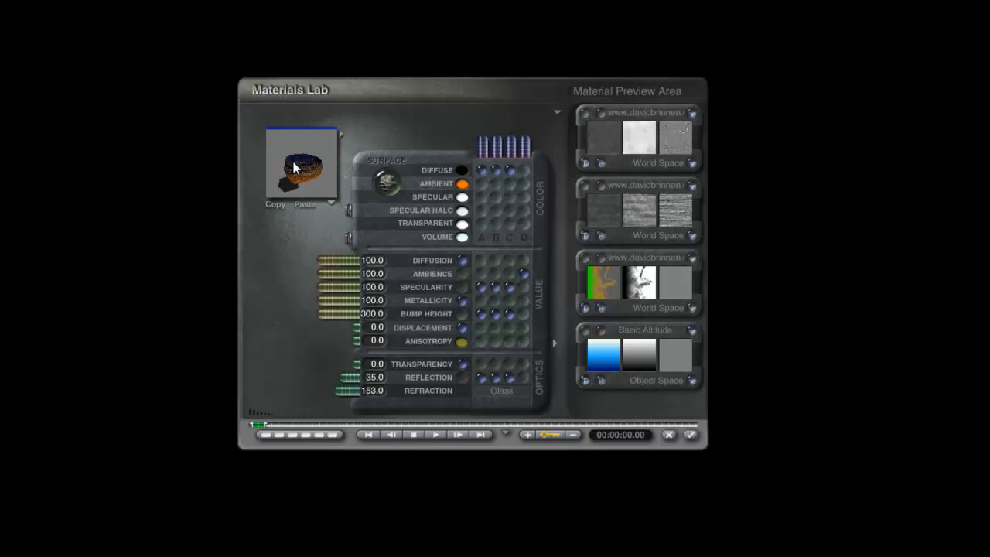
click(690, 434)
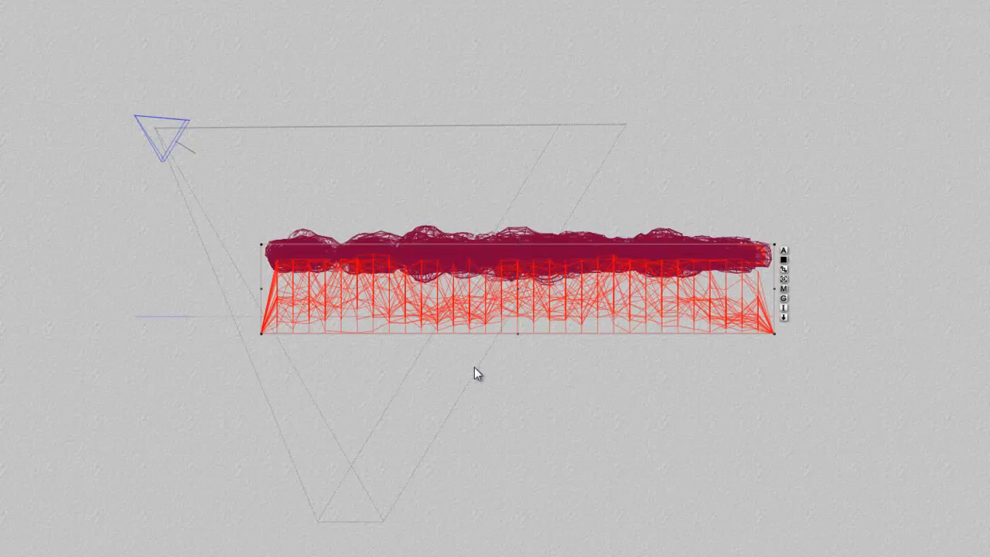
- Render the camera view, raise the terrain slightly toward the stones in the side view, and render again
key(1)
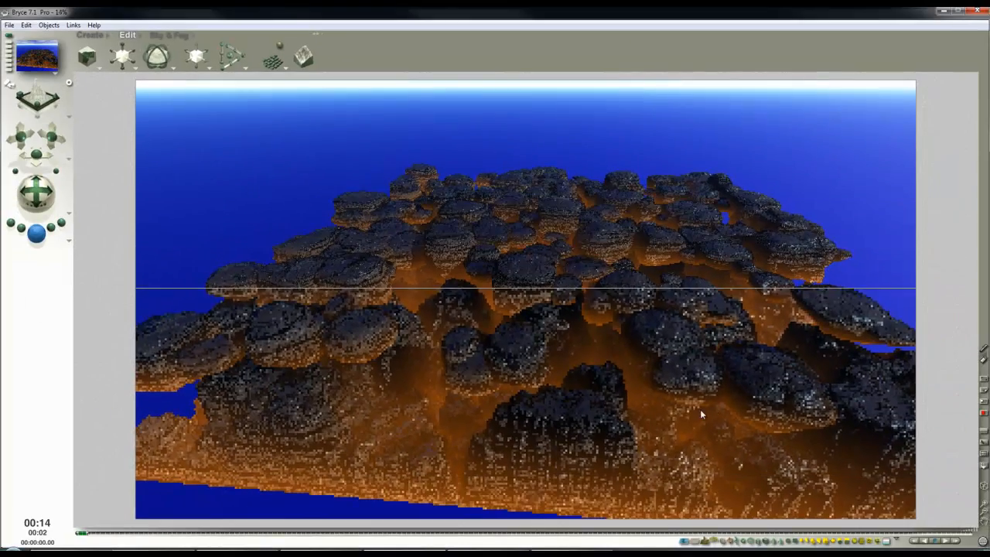
key(3)
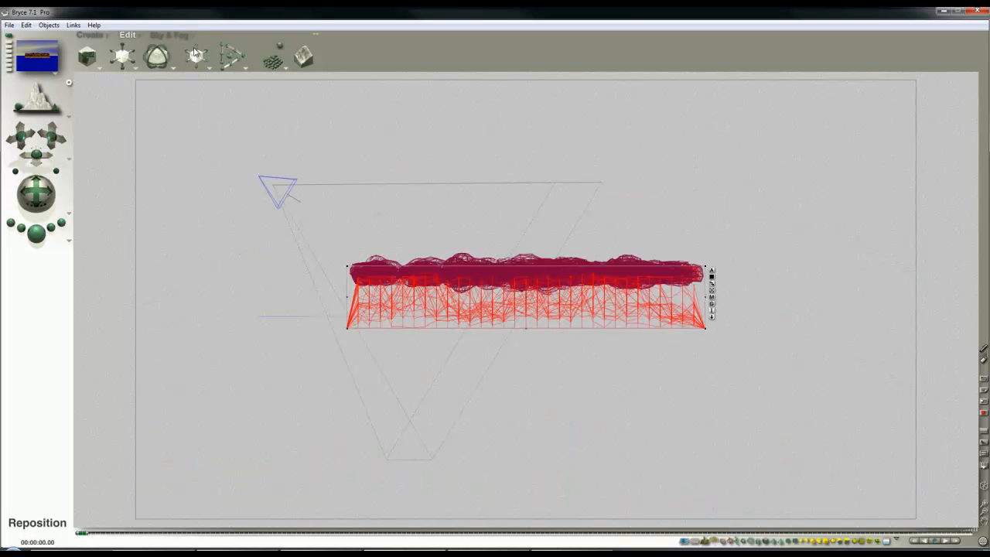
drag(197, 47, 197, 46)
key(1)
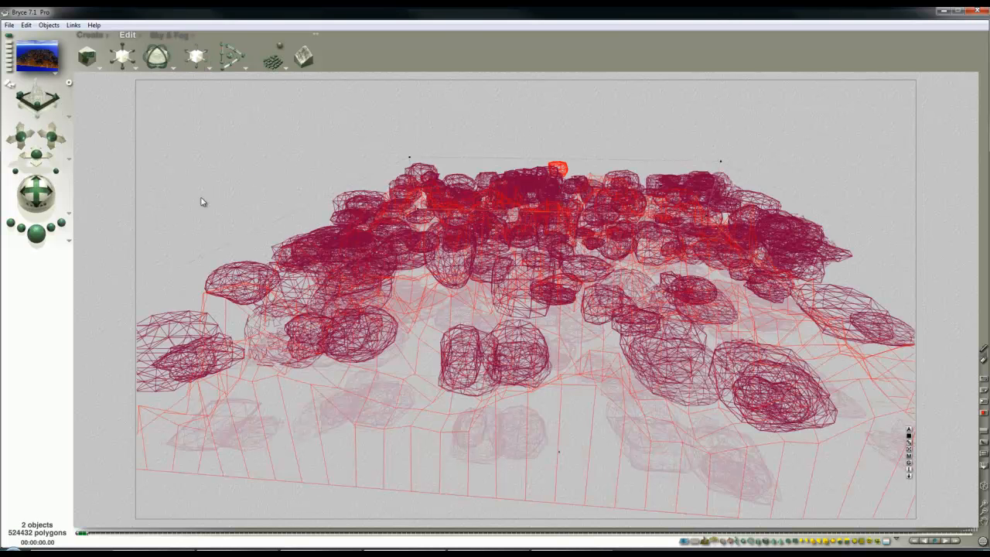
key(ctrl+r)
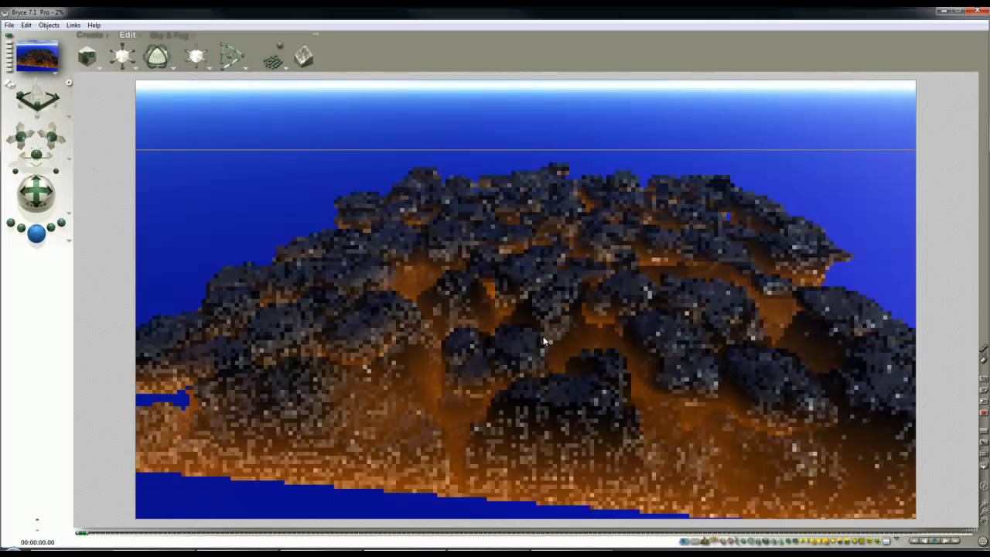
- Move the camera higher for a steeper view of the stone field and return to the side view
mouse_move(52, 137)
mouse_down()
mouse_move(28, 181)
mouse_move(39, 189)
mouse_move(40, 127)
mouse_move(43, 138)
mouse_up()
key(4)
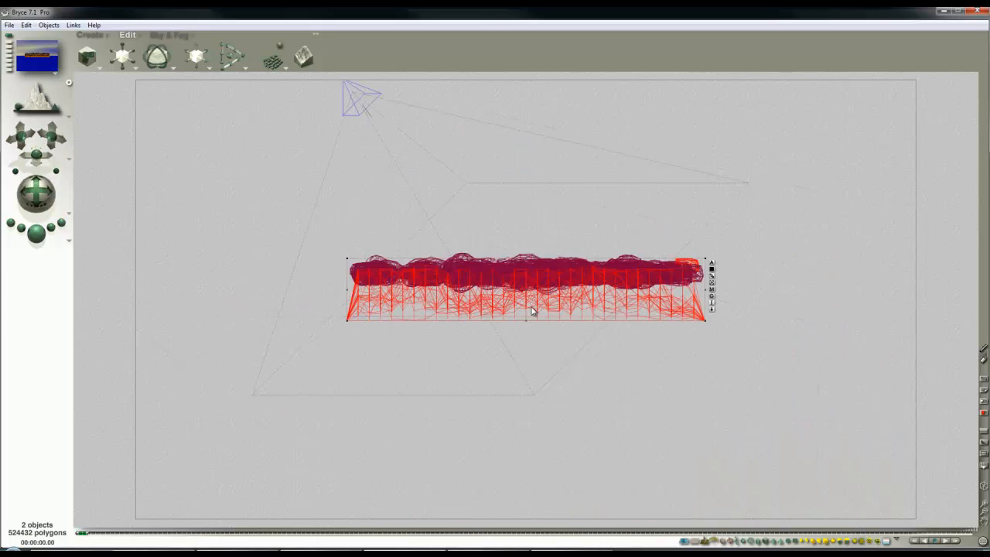
- Create a cube, enlarge it to the footprint of the stone field, flatten it and raise it to enclose the stones and terrain
click(711, 228)
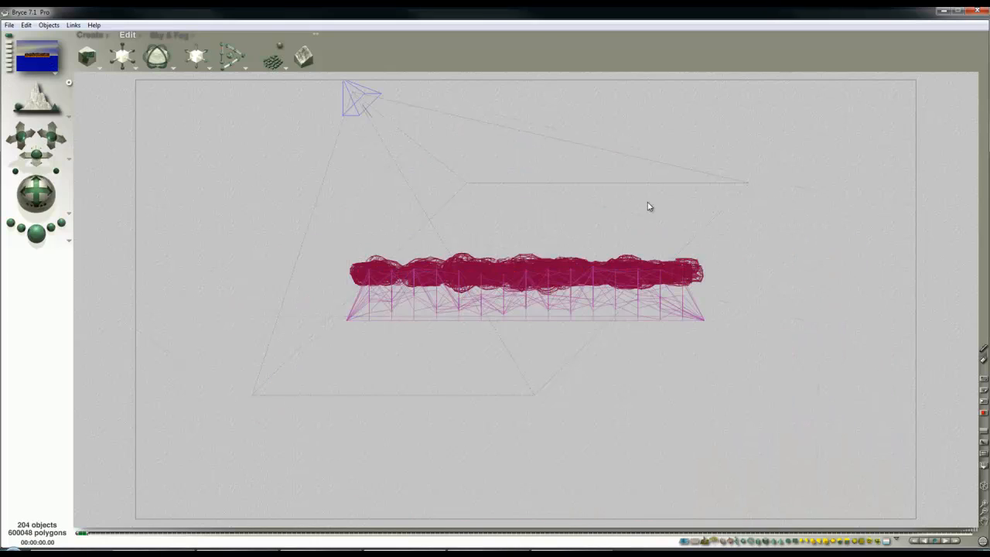
click(90, 35)
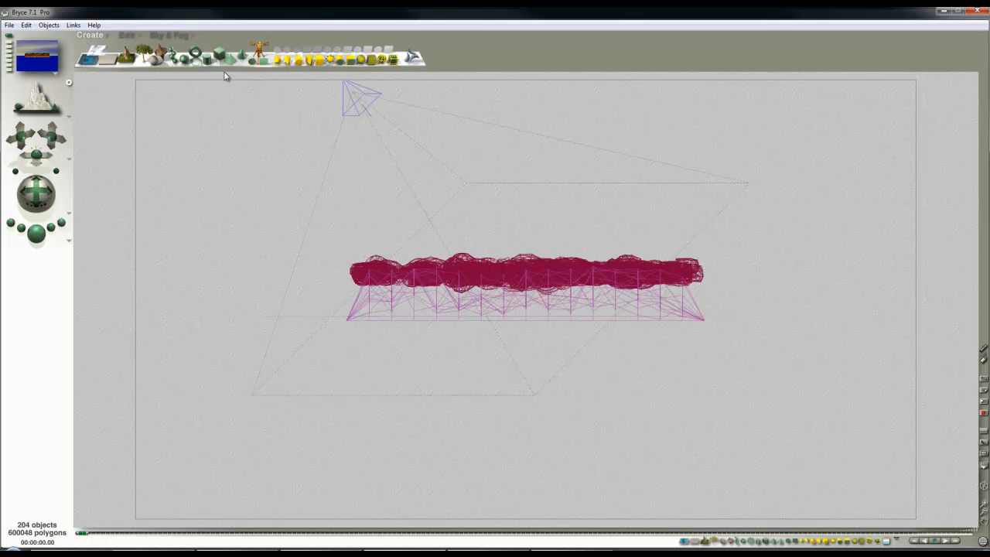
click(219, 56)
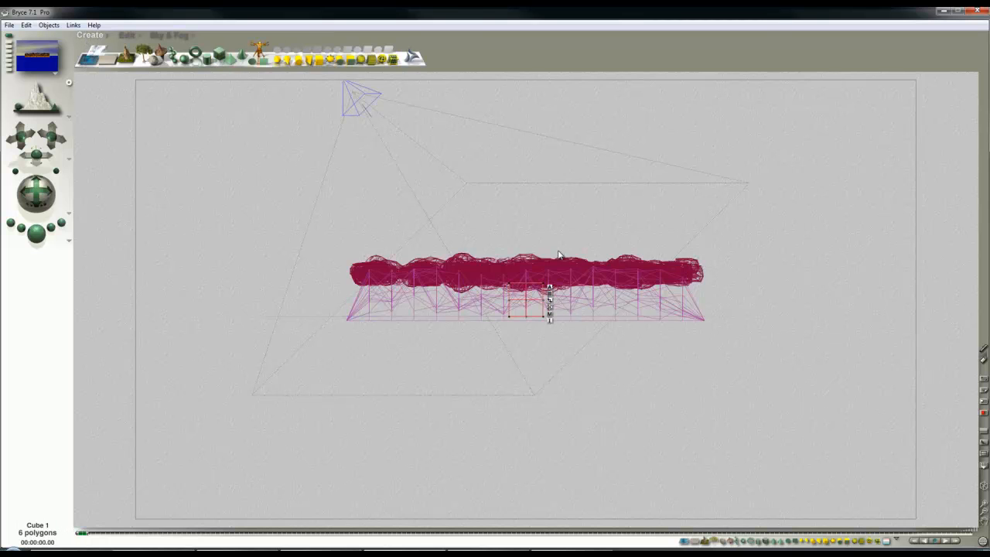
click(127, 34)
mouse_move(121, 55)
mouse_down()
mouse_move(143, 54)
mouse_move(119, 54)
mouse_up()
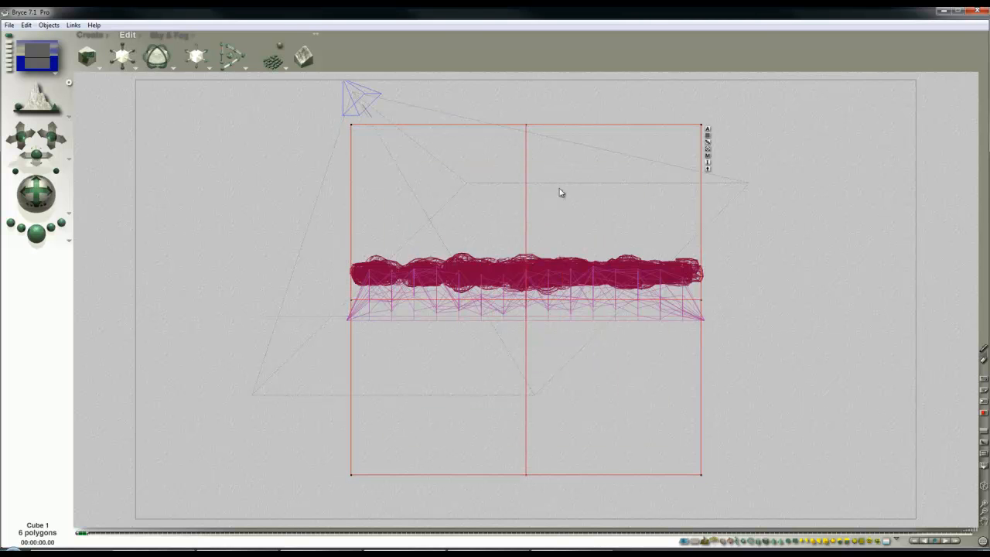
drag(531, 130, 466, 146)
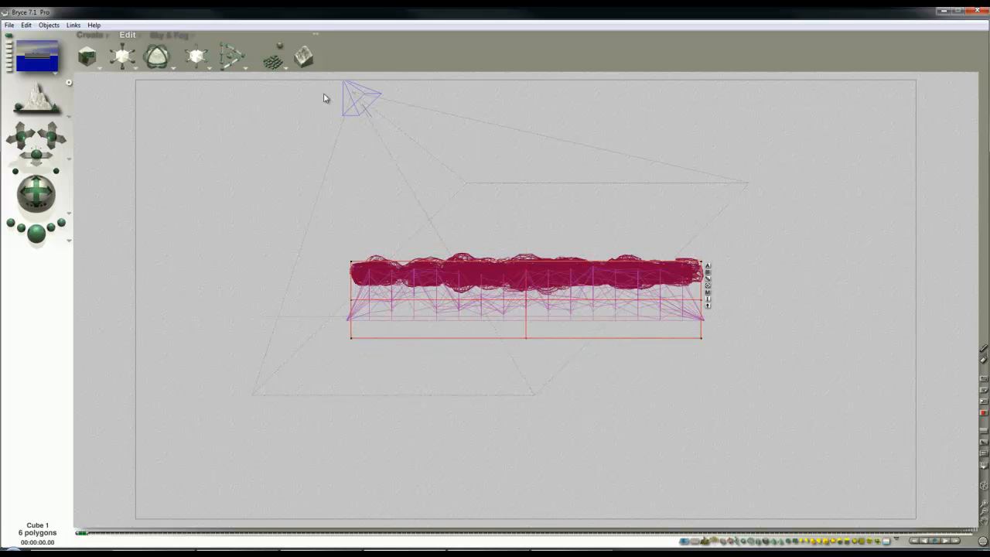
drag(198, 45, 219, 44)
- Apply the flame-like Pal Varient volume material from the Pro Materials library to the flattened cube
key(1)
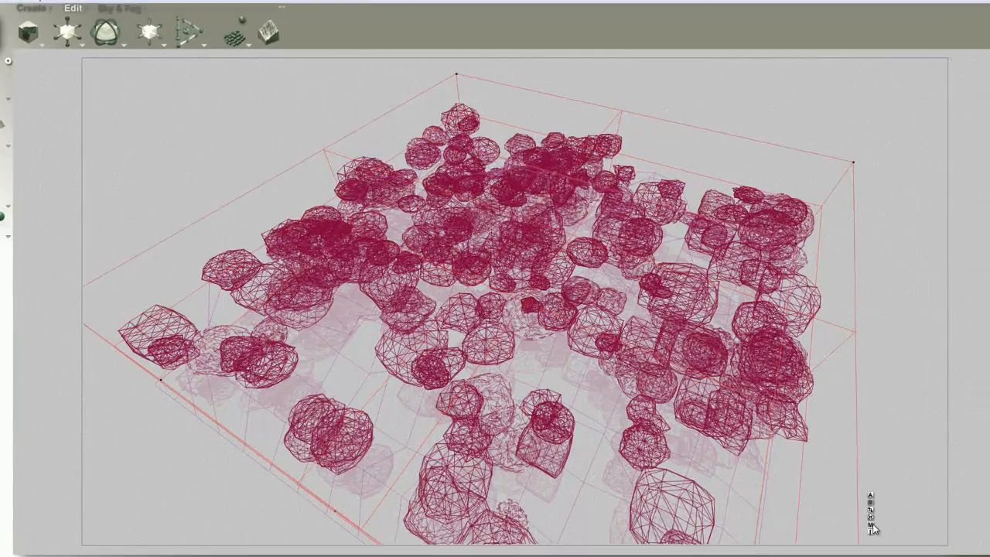
click(846, 501)
click(179, 99)
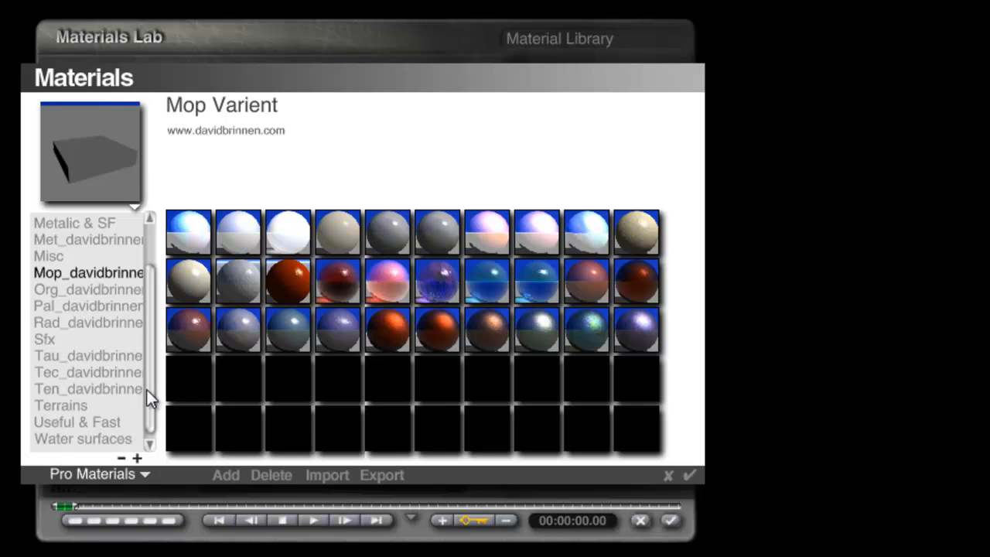
click(63, 307)
click(189, 285)
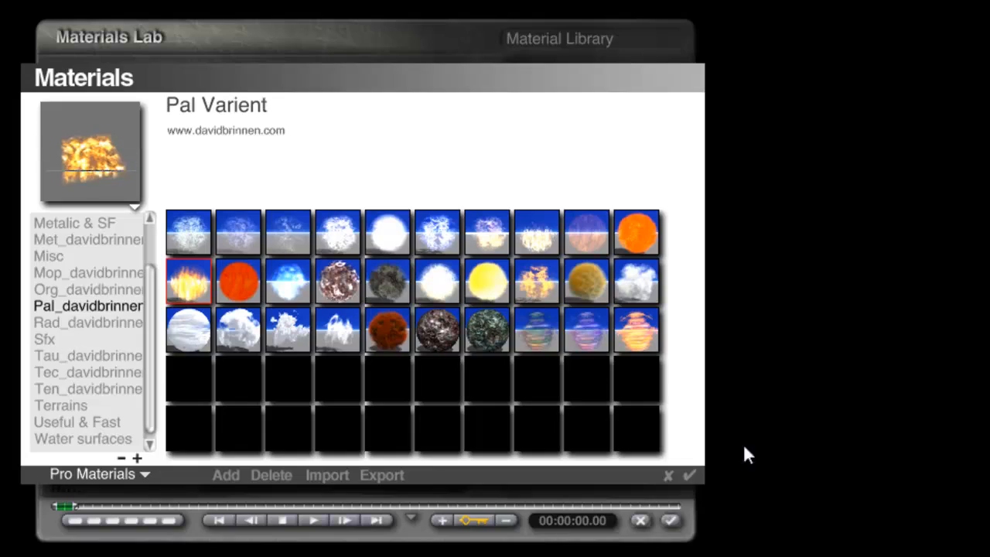
click(689, 474)
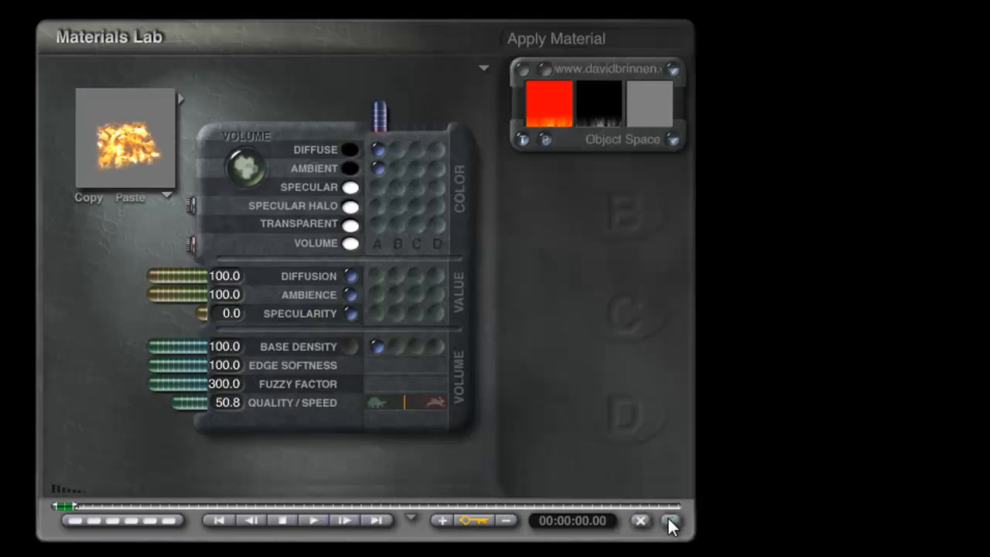
click(670, 524)
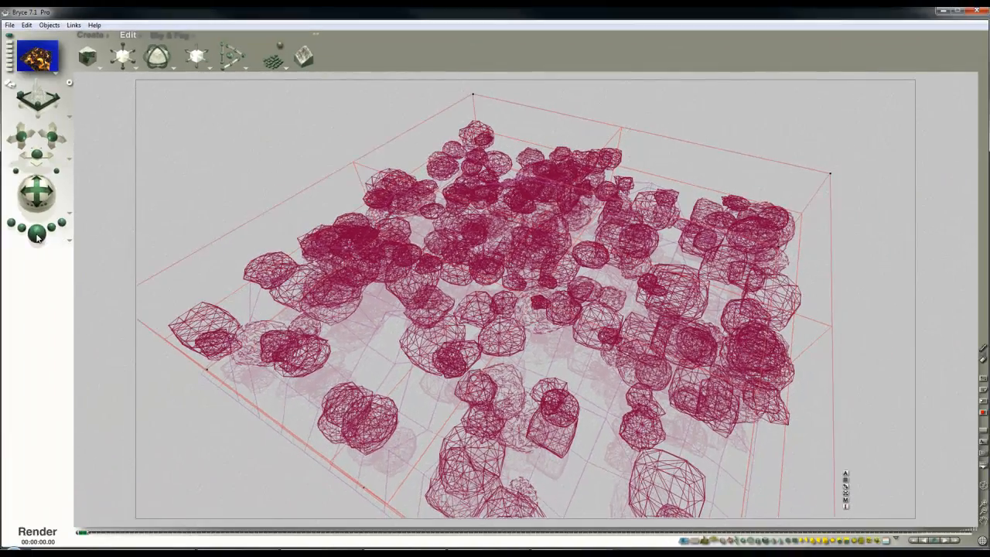
- Render the camera view, lower the cube's upper face toward the stones in the side view, and render again
click(37, 232)
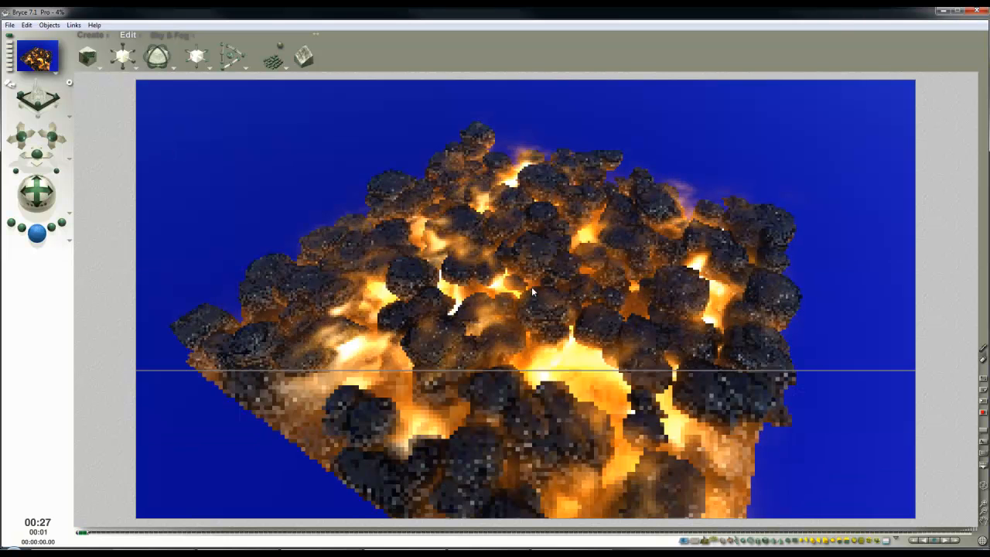
key(3)
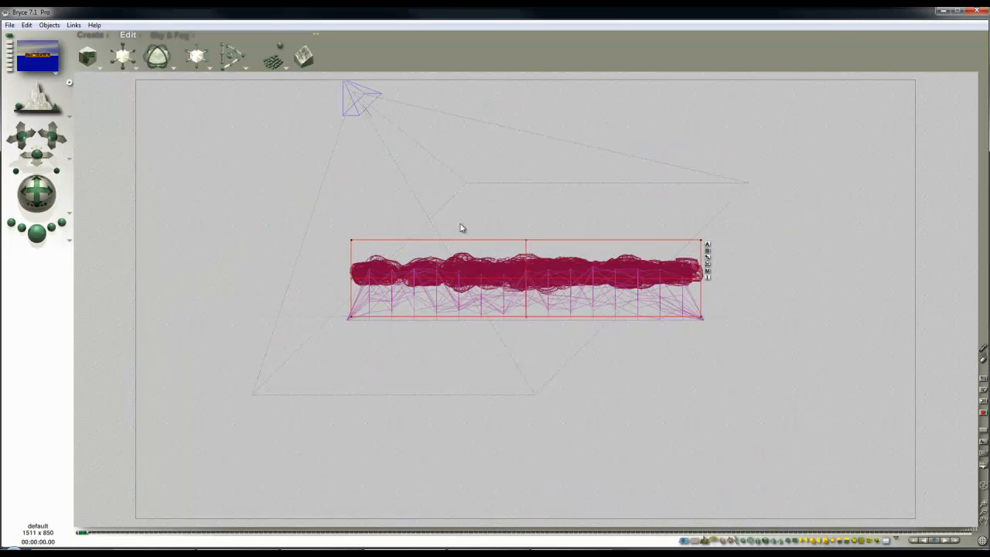
drag(526, 241, 520, 253)
key(1)
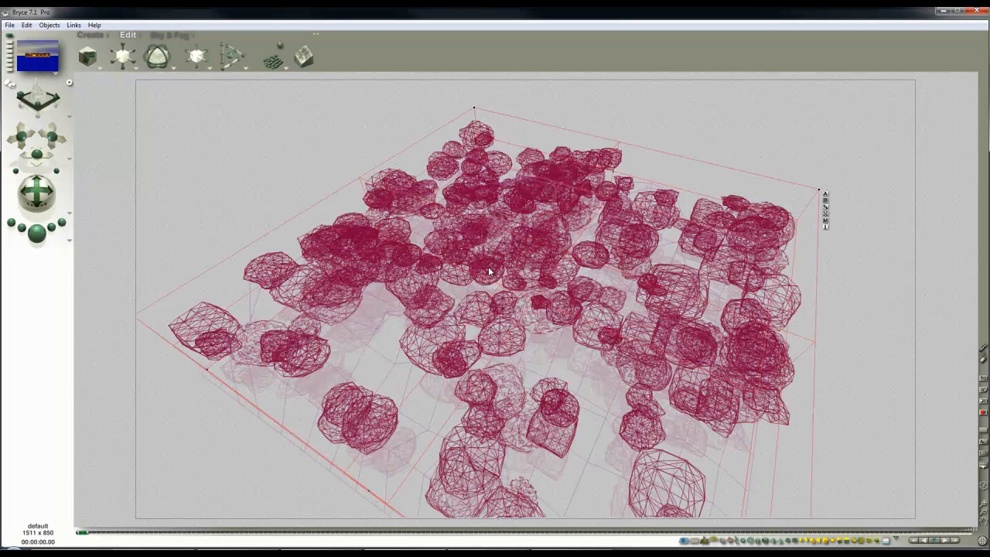
click(36, 235)
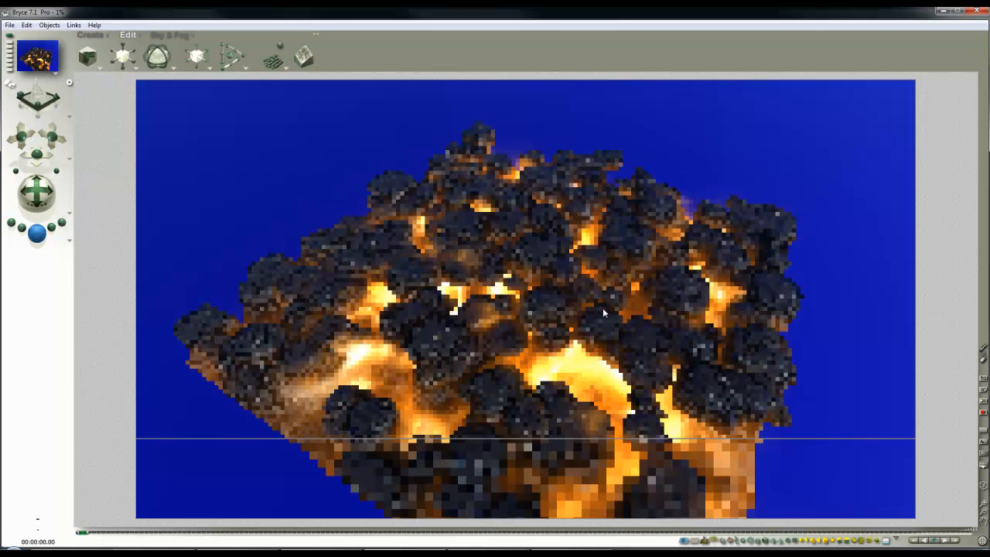
- Fine-tune the height of the cube's upper face in the side view and re-render the camera view
key(3)
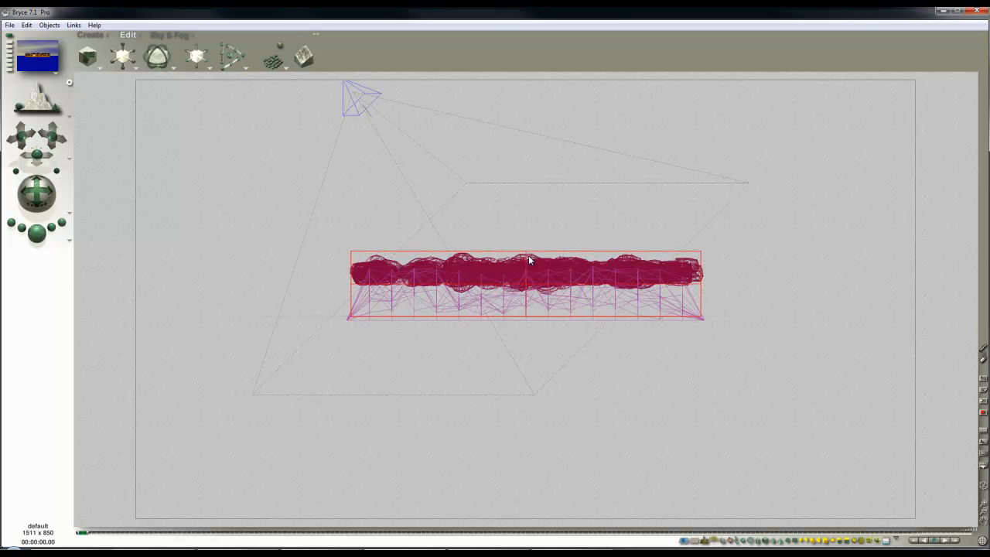
key(1)
click(36, 232)
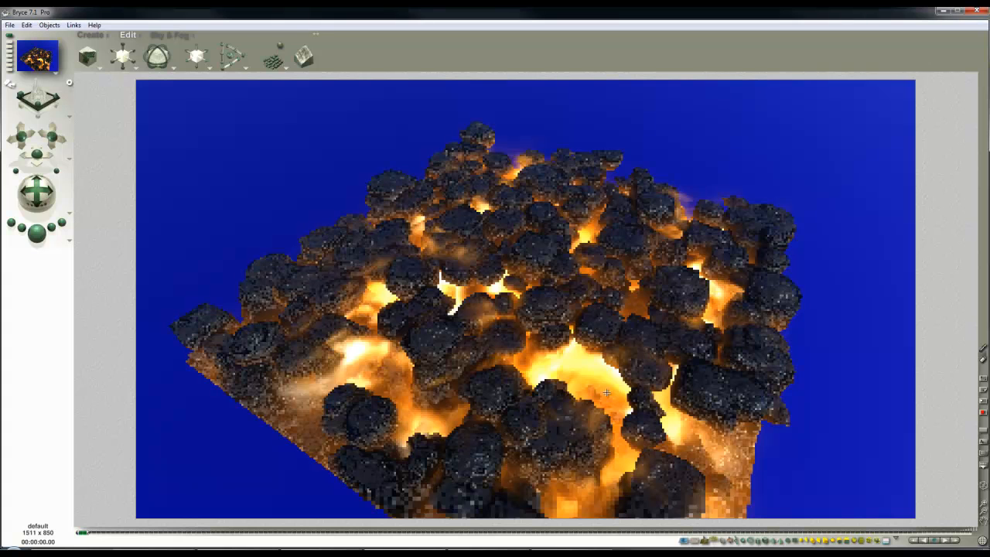
- Change the ambient colour in the sky's shadow settings and re-render the scene
click(170, 35)
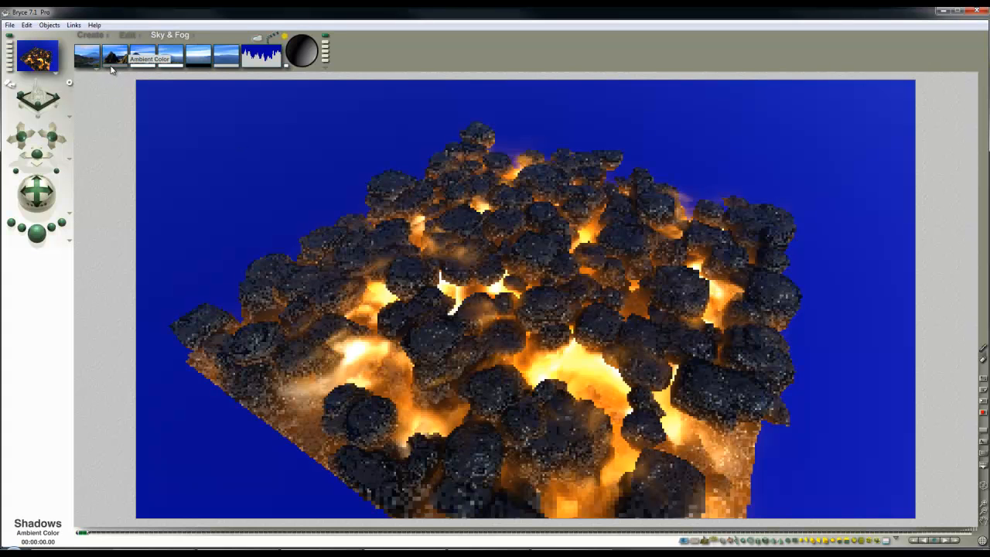
click(112, 69)
click(135, 65)
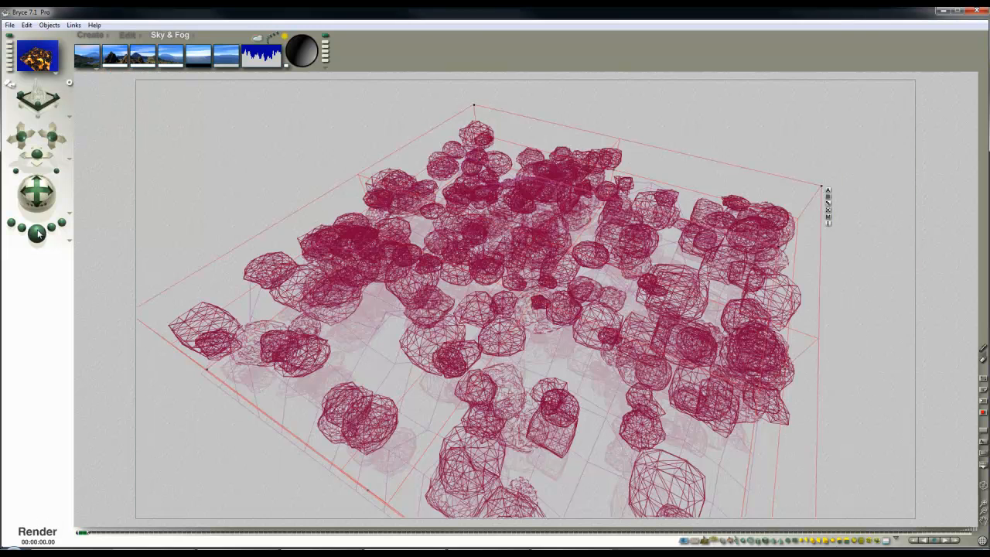
key(ctrl+r)
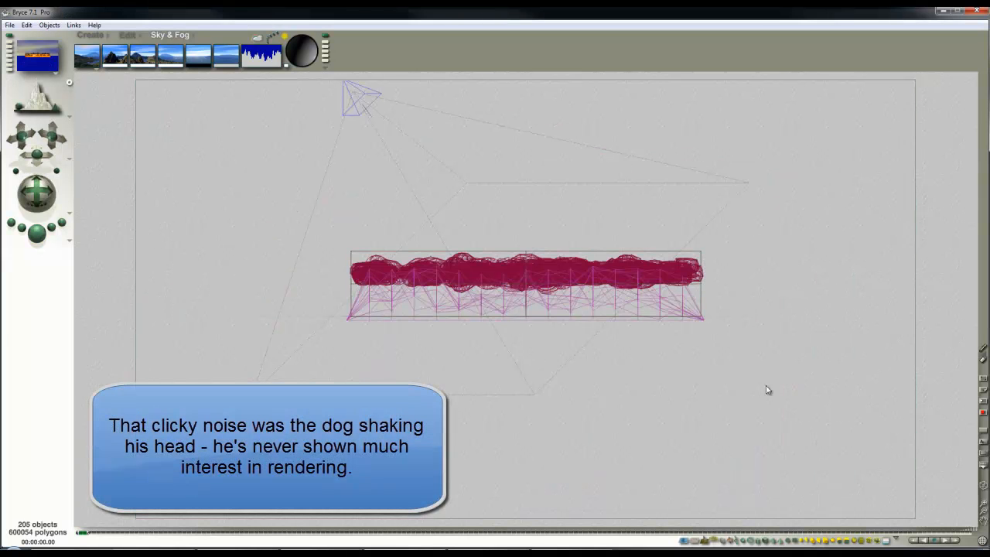
- Group the stones, terrain and cube, and save the group as preset "Fire bed" in the Artefacts category of the installed object library
click(700, 300)
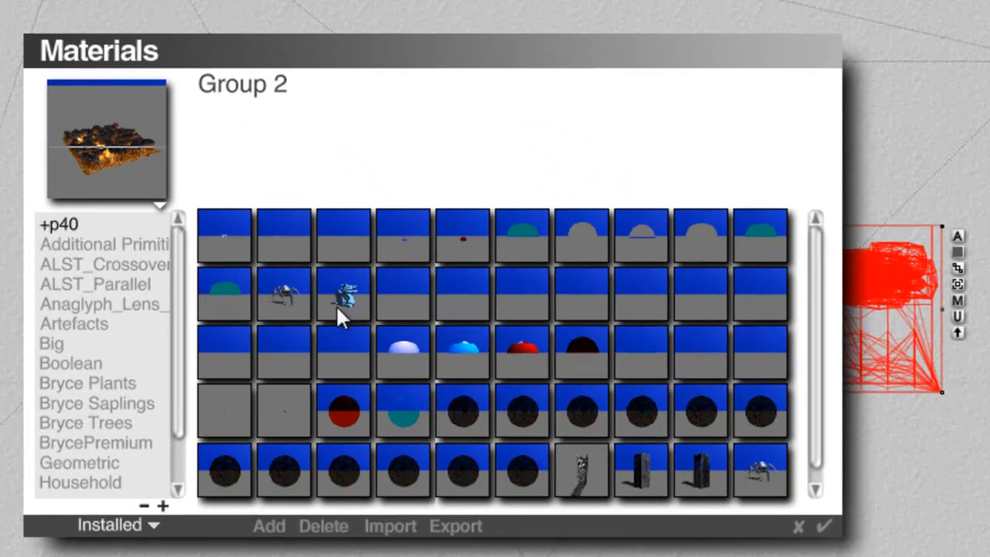
click(70, 264)
click(62, 323)
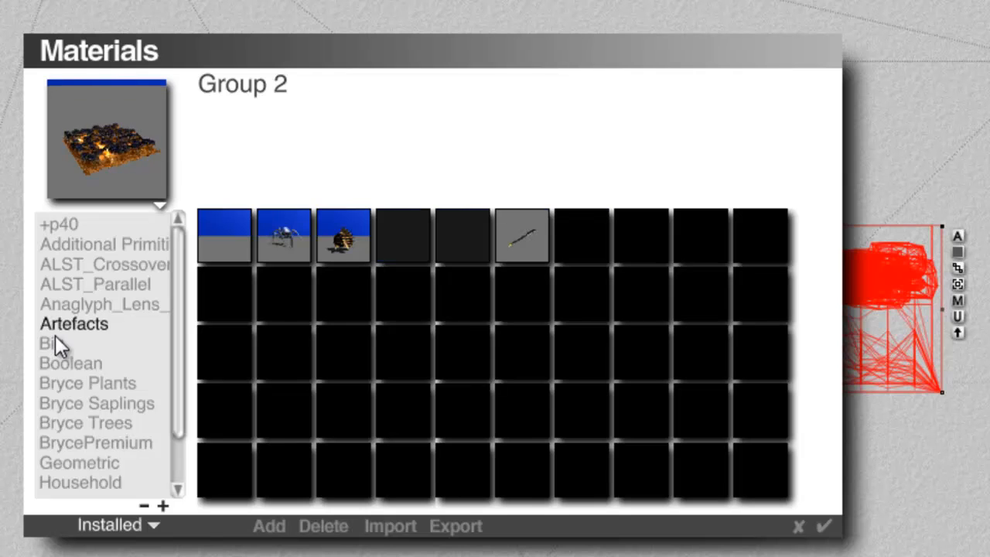
click(265, 522)
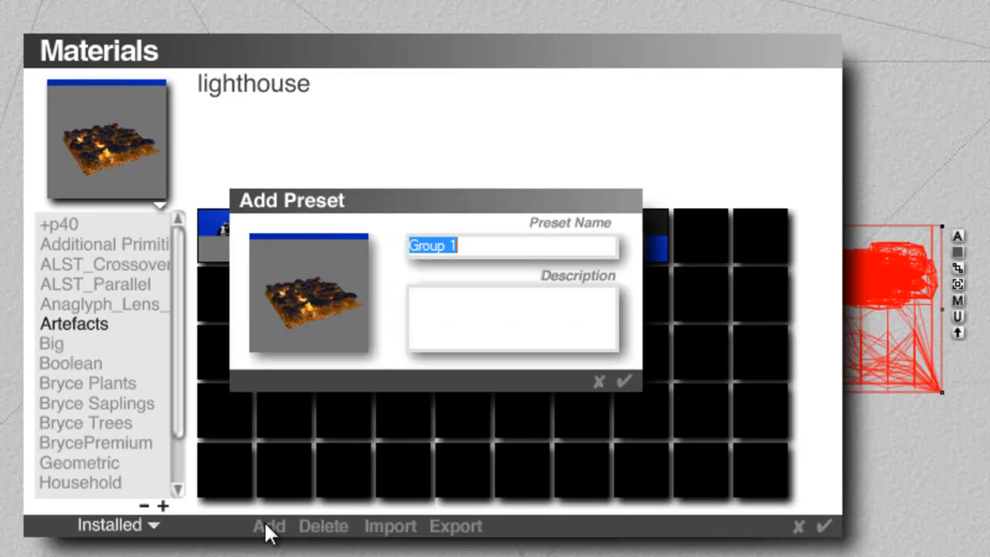
text(Fire bed)
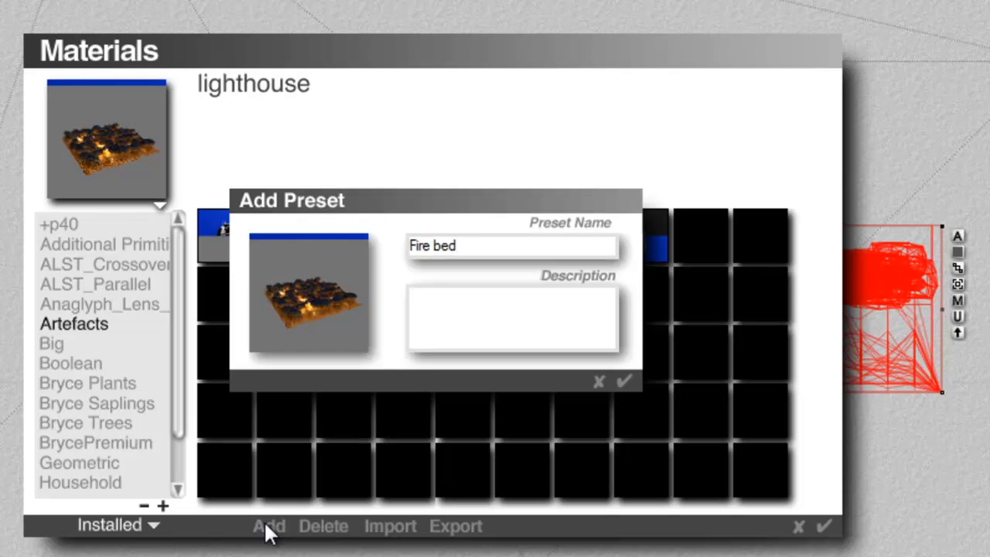
key(Return)
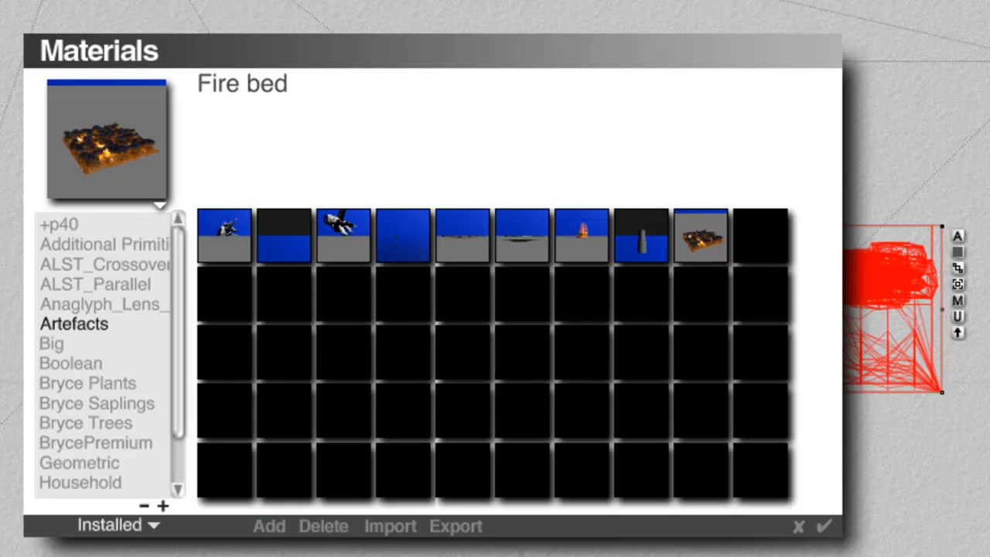
click(823, 527)
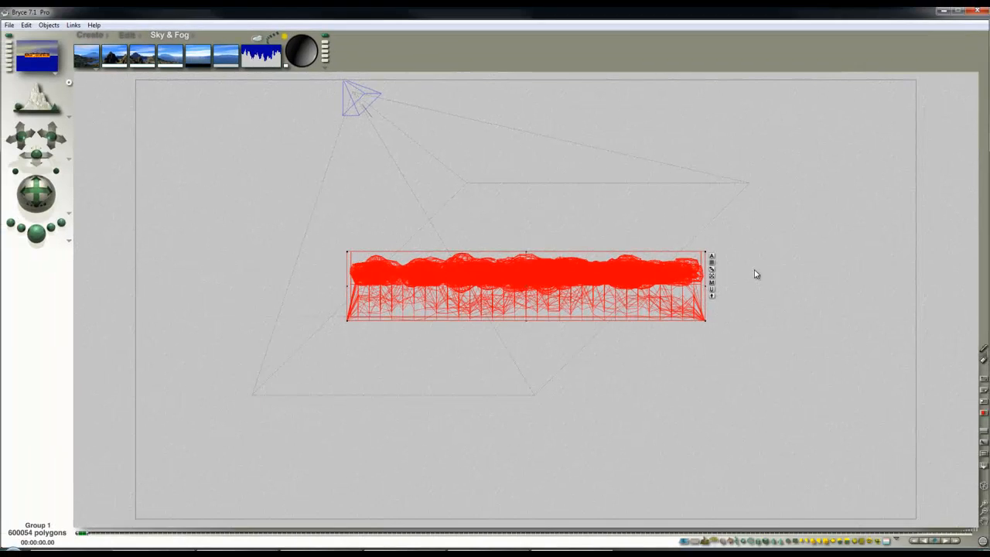
- Deselect the group and render the finished fire bed from the camera view
click(757, 274)
key(1)
click(37, 232)
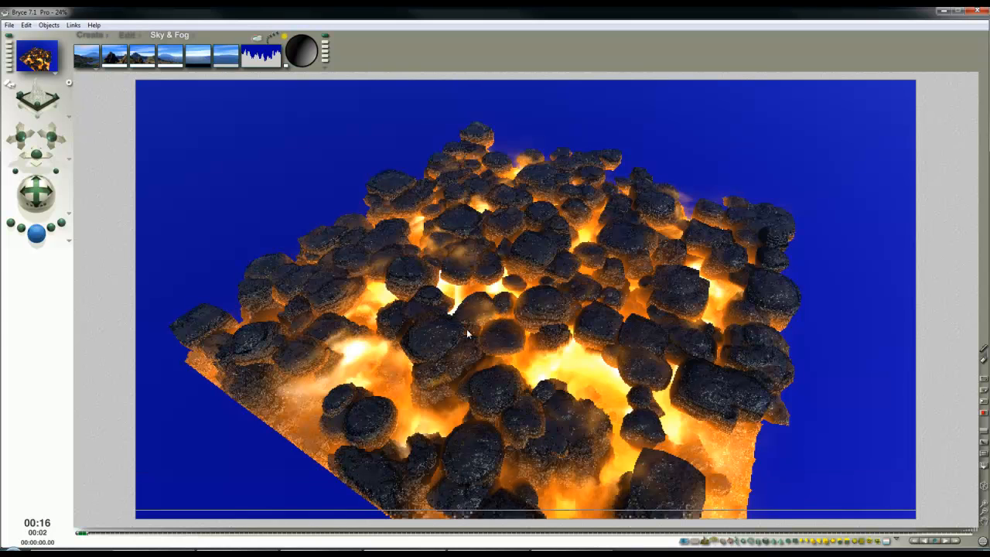
click(468, 290)
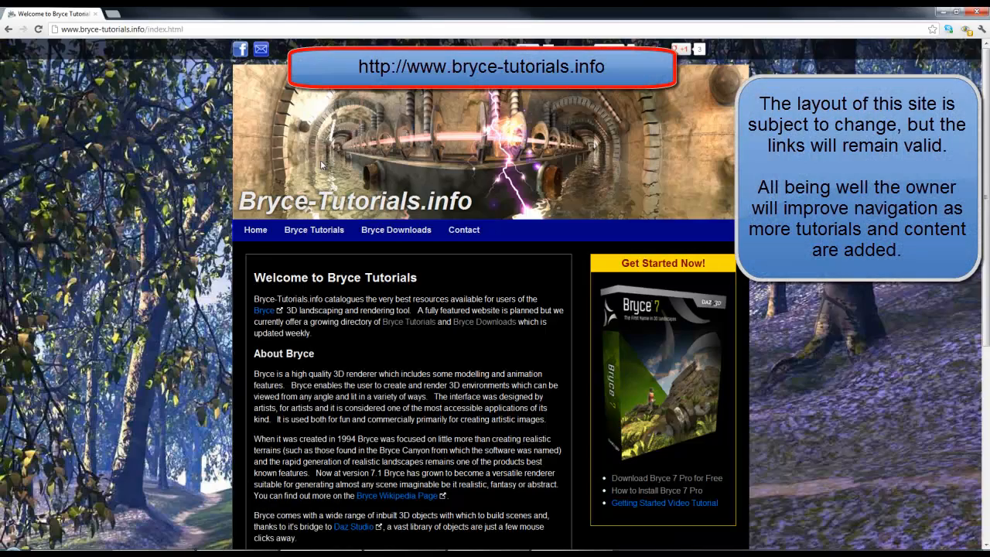
- Switch to the browser, browse the Bryce Downloads list on bryce-tutorials.info, and open the Bryce Pro Advanced Lighting 2 product page
click(395, 230)
scroll(364, 263, down, 10)
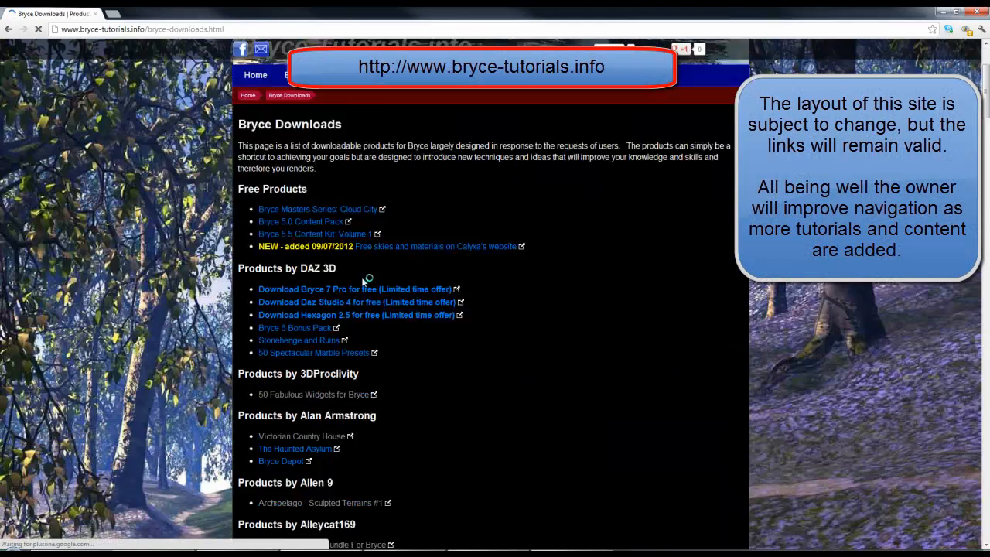
scroll(358, 284, down, 7)
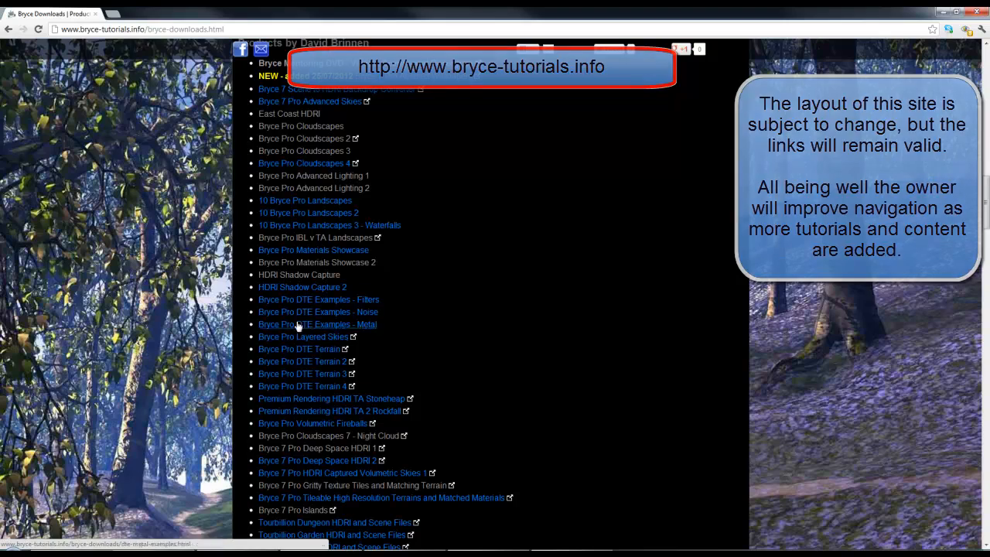
click(355, 193)
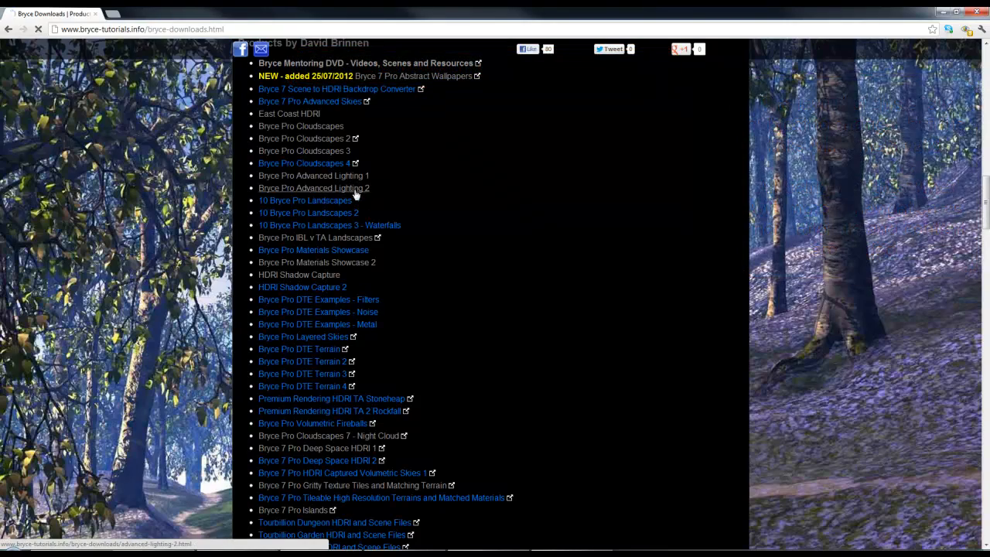
scroll(423, 249, down, 2)
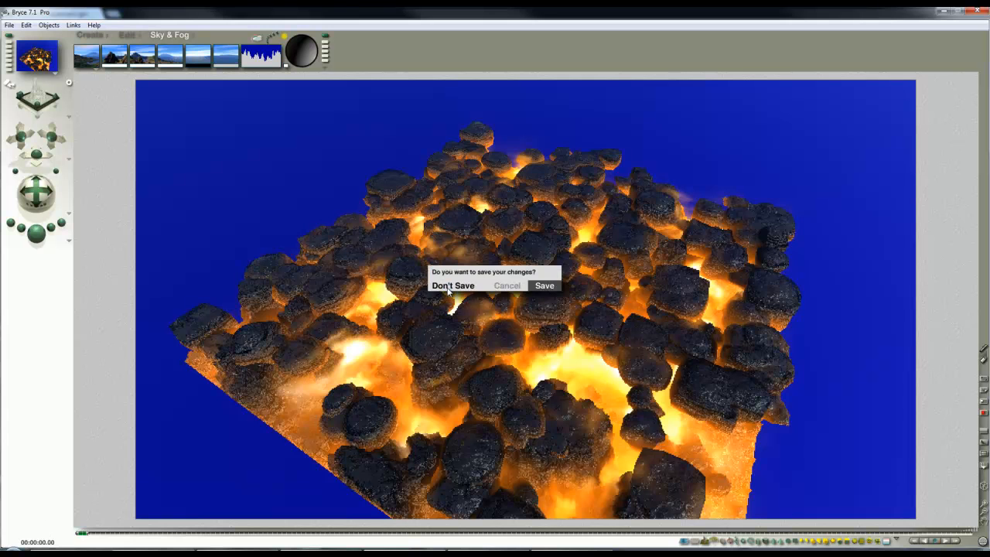
- Discard the current scene's changes and set the metal-rod scene's render options to 4 rays per pixel, Depth of Field off and TA Scattering Correction on
click(442, 287)
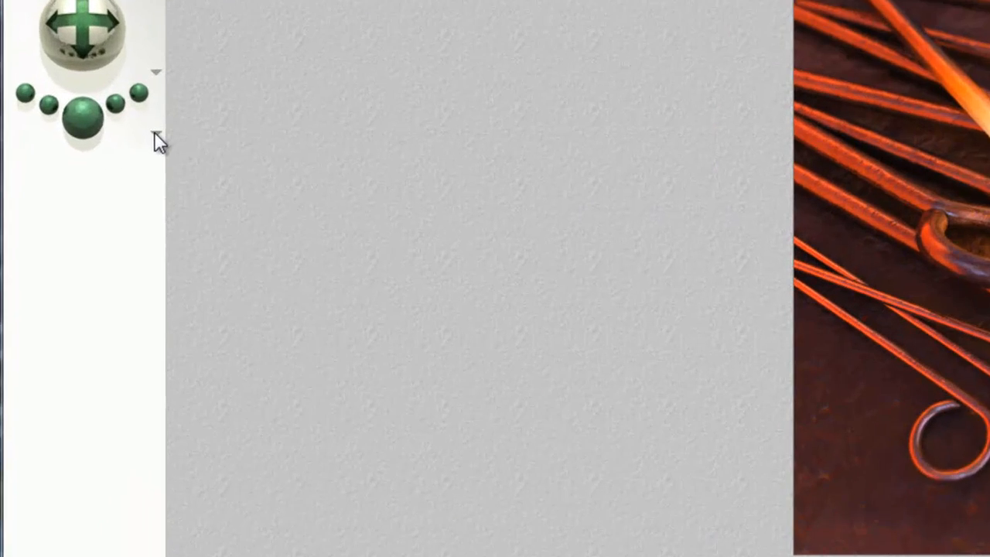
click(68, 243)
click(178, 264)
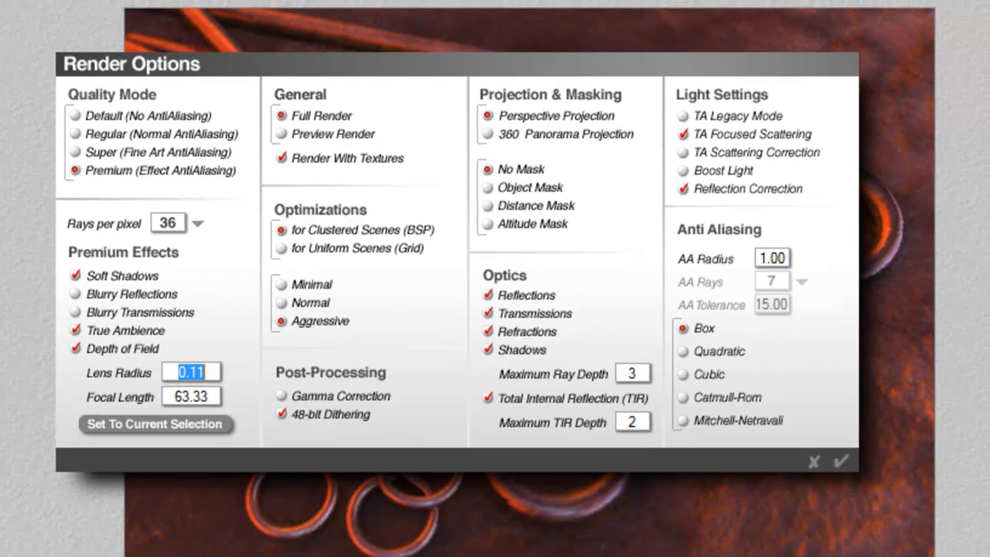
click(78, 350)
click(198, 222)
click(219, 237)
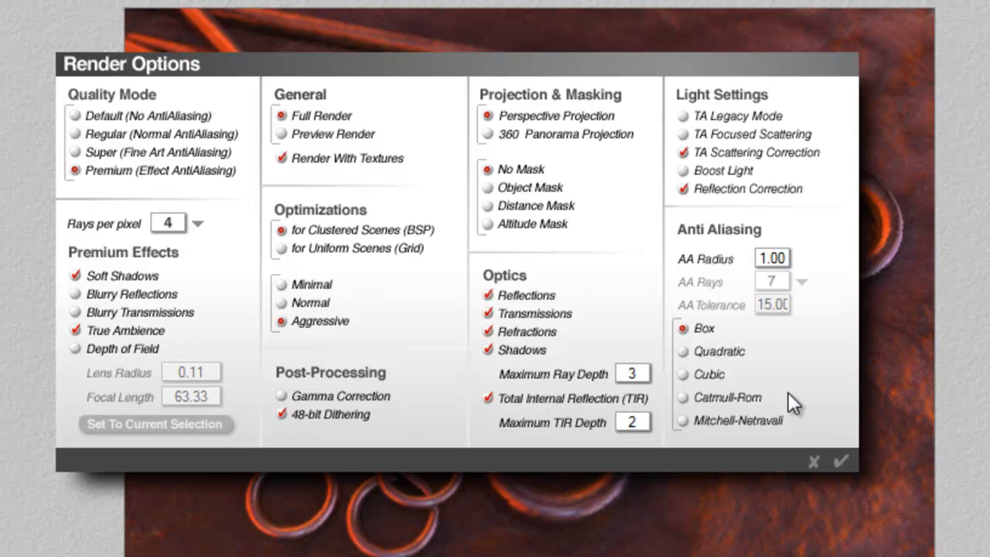
click(842, 459)
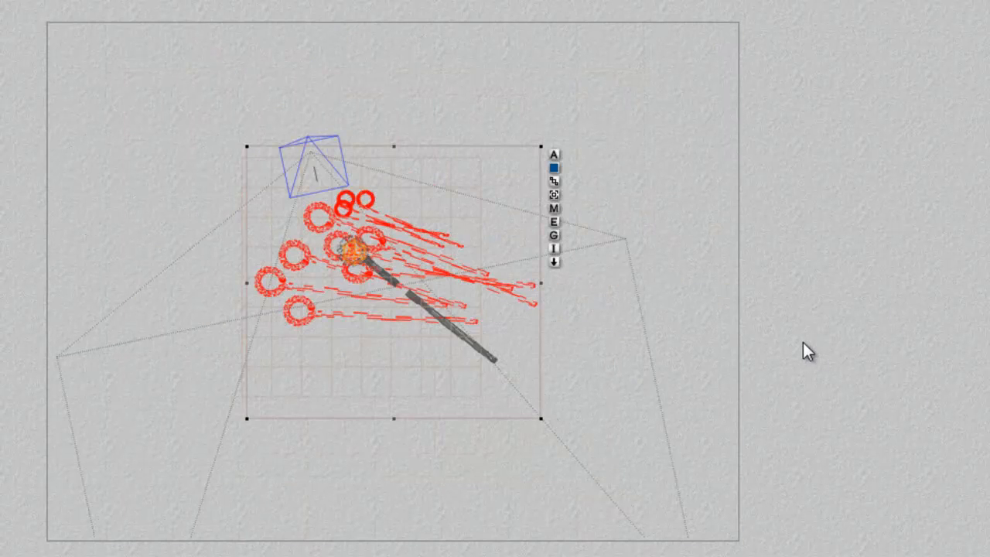
- Select the ground plane, check its object attributes, and convert the plane to a terrain
ctrl+click(488, 186)
click(490, 189)
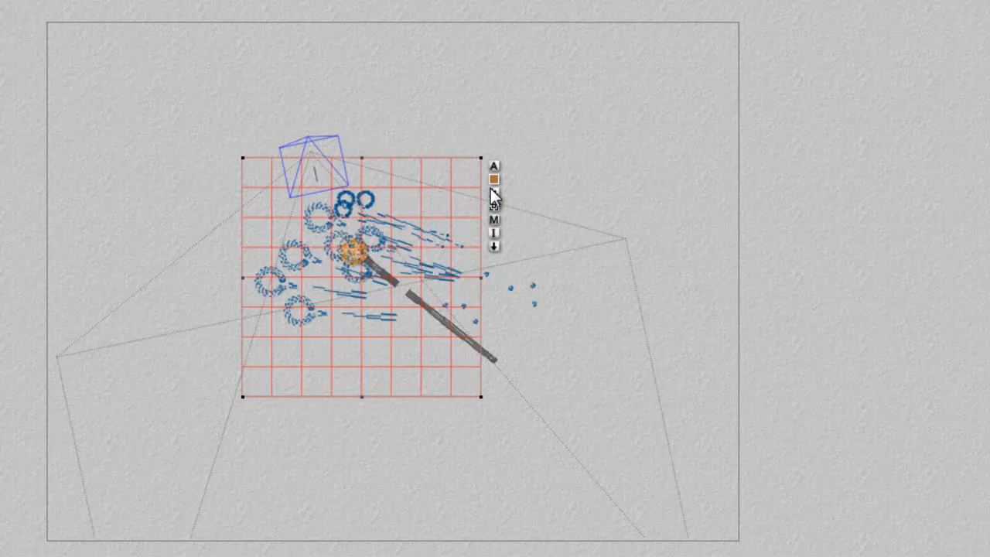
click(494, 165)
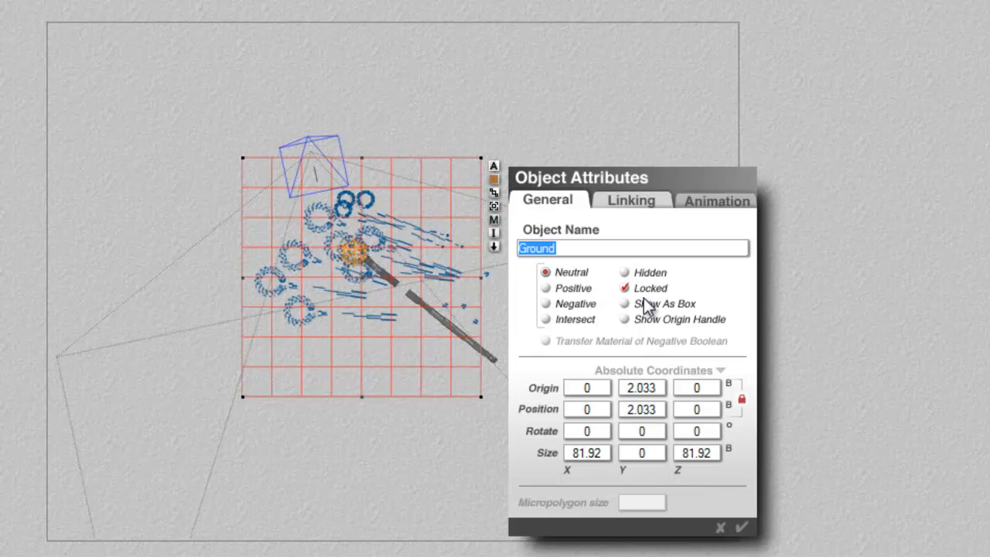
click(744, 526)
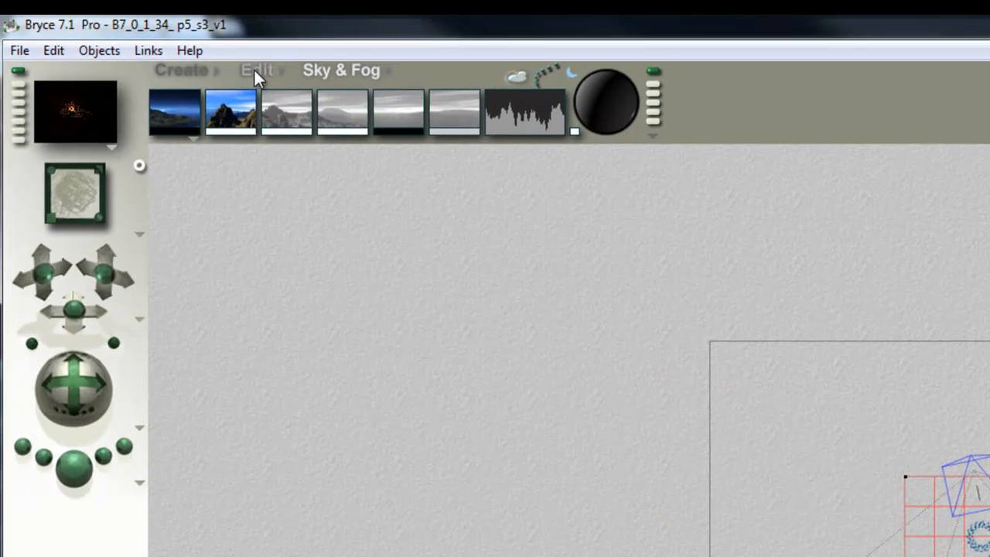
click(256, 70)
mouse_move(534, 75)
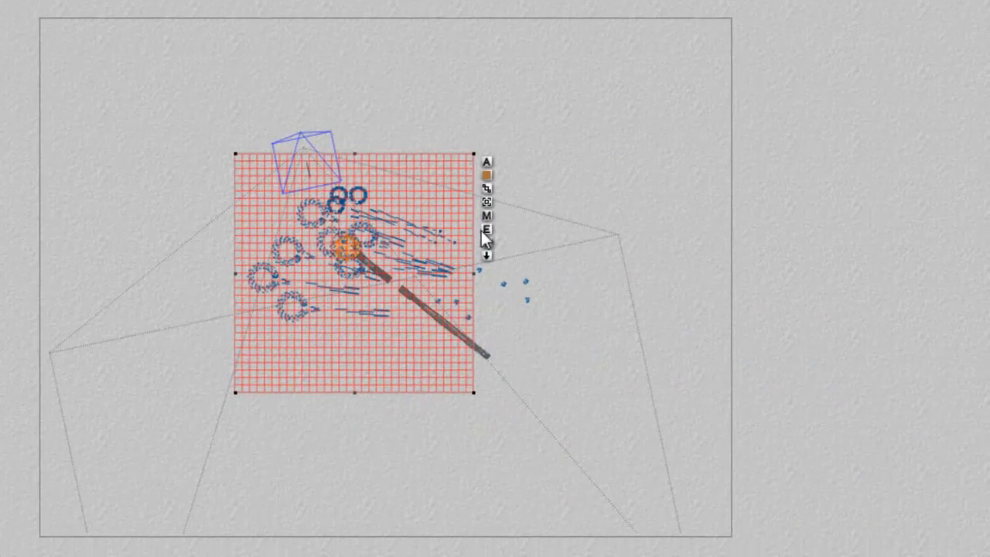
- Open the ground terrain for editing, blank its height map, and invert it to a flat full-height surface
click(486, 229)
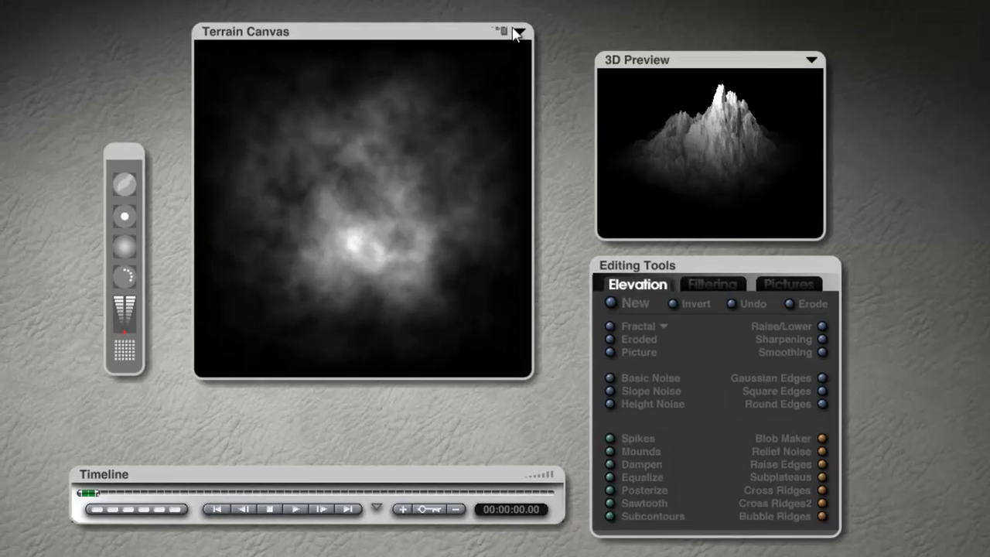
click(517, 34)
click(553, 111)
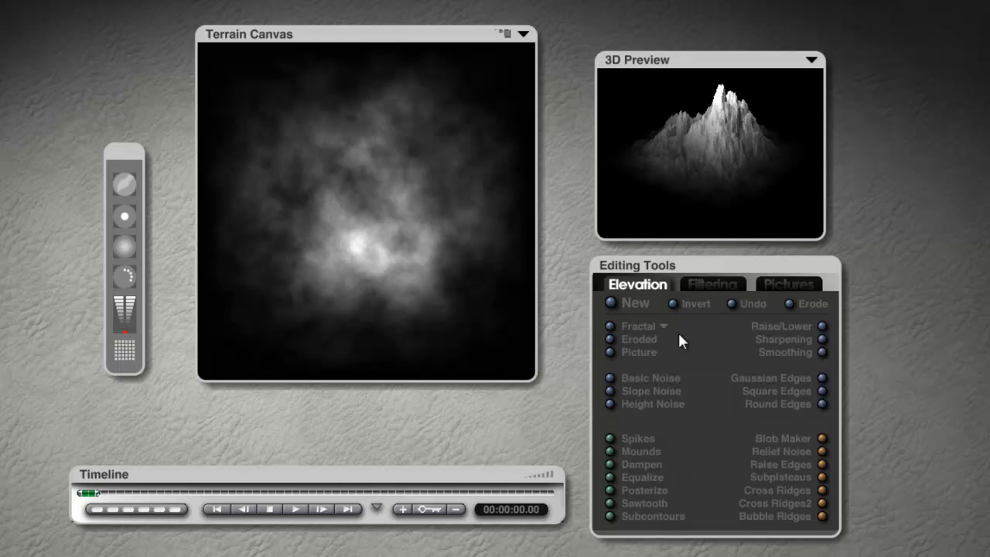
click(632, 307)
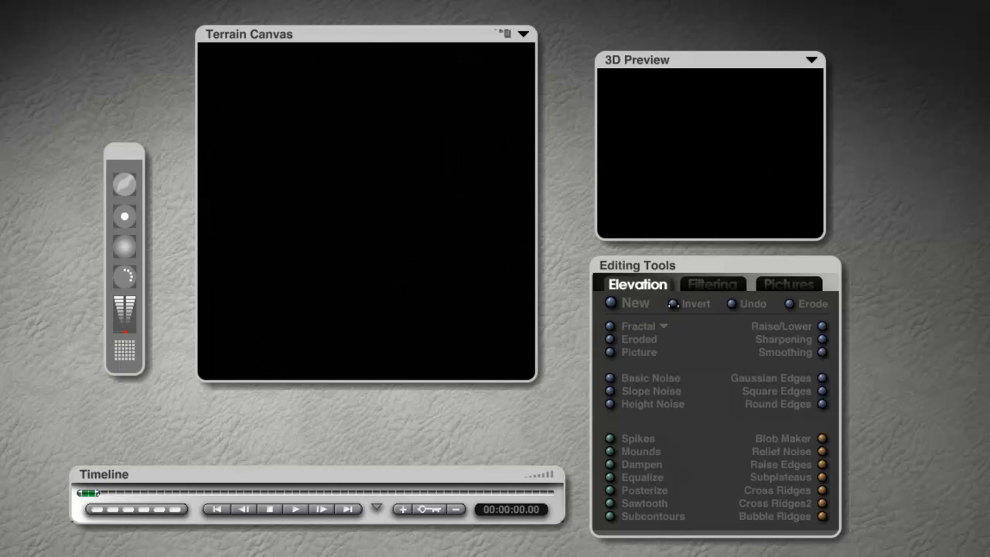
click(673, 304)
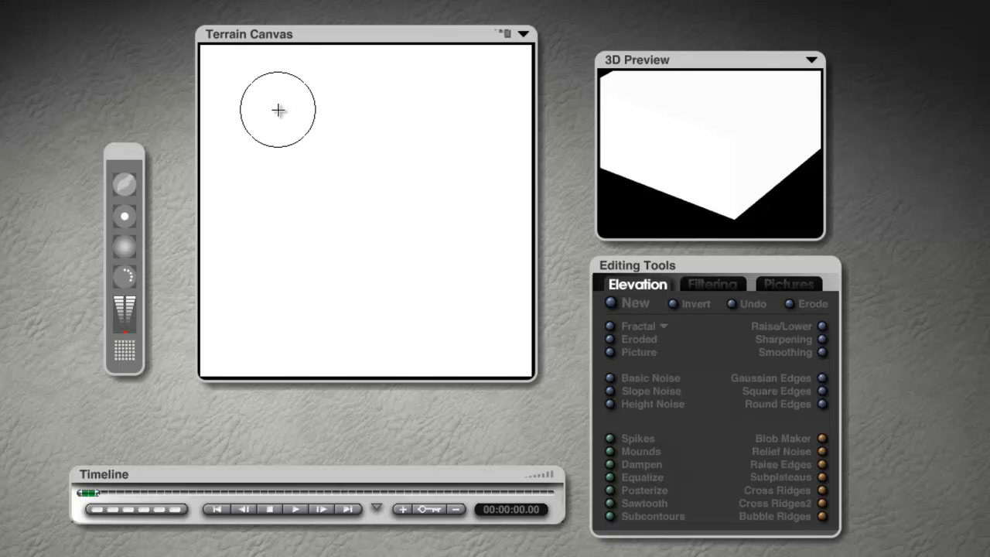
- Paint a rounded pit at zero height in the upper-left area of the terrain canvas and apply Mounds
mouse_move(268, 117)
mouse_down()
mouse_move(297, 168)
mouse_move(323, 126)
mouse_move(283, 130)
mouse_move(292, 171)
mouse_move(328, 114)
mouse_move(292, 113)
mouse_move(276, 170)
mouse_move(333, 148)
mouse_move(317, 113)
mouse_move(278, 165)
mouse_up()
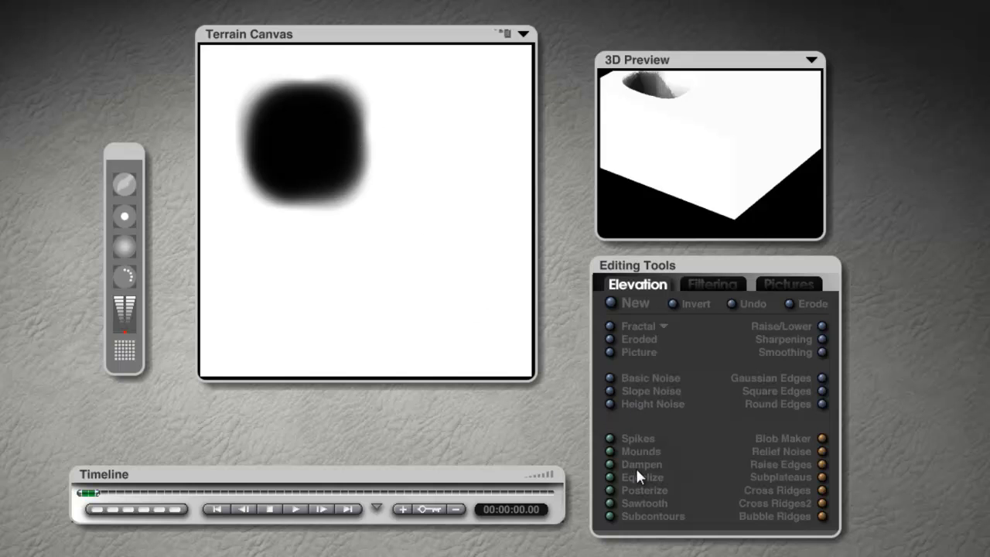
click(609, 451)
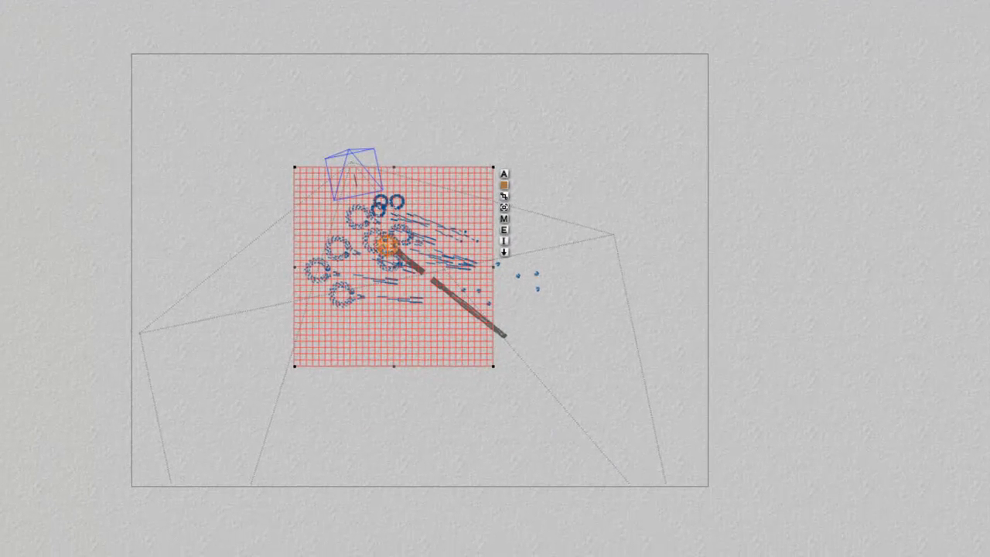
- Stretch the ground terrain downward in a side view to deepen the pit, keeping its upper surface at ground level
key(3)
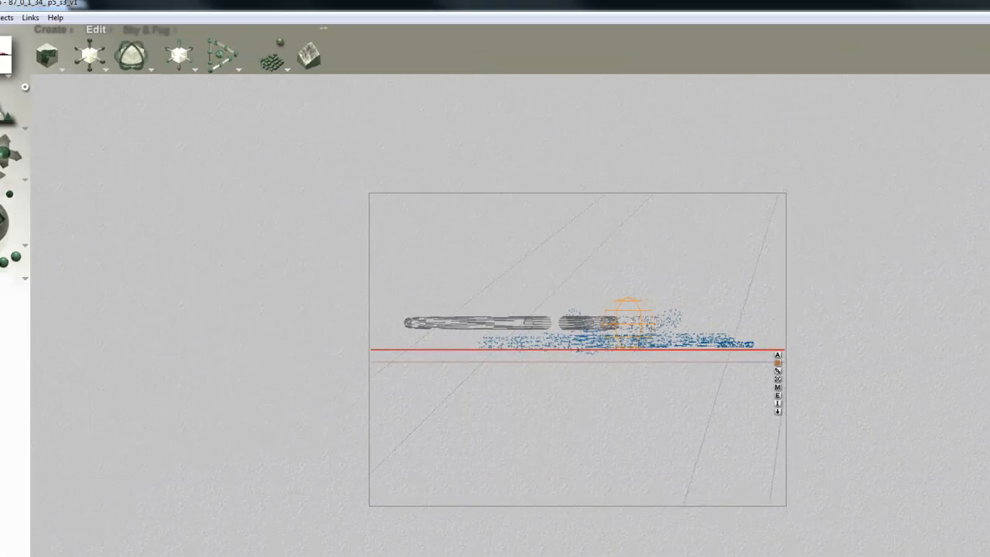
key(ctrl+plus)
key(ctrl+plus)
key(ctrl+plus)
key(ctrl+minus)
key(ctrl+minus)
key(ctrl+minus)
key(ctrl+minus)
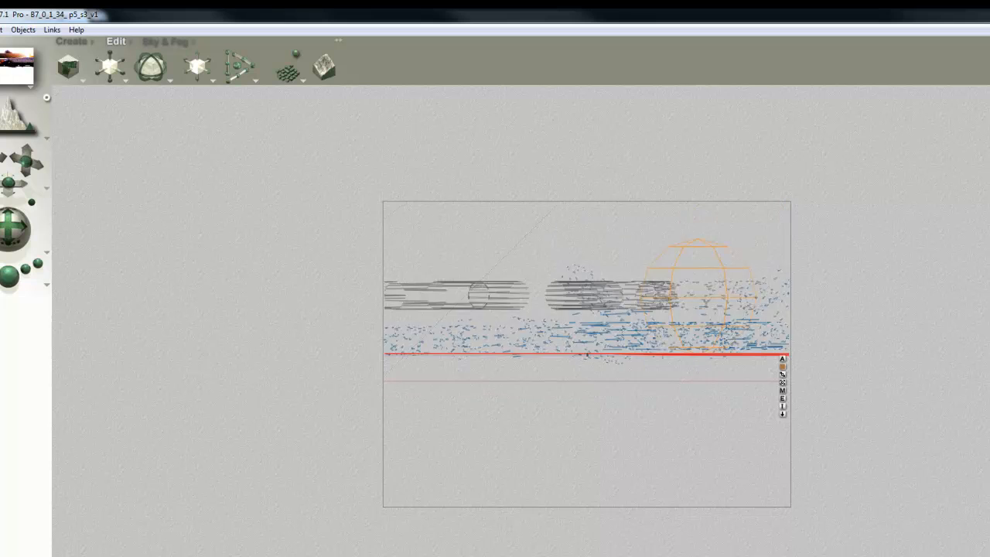
key(ctrl+minus)
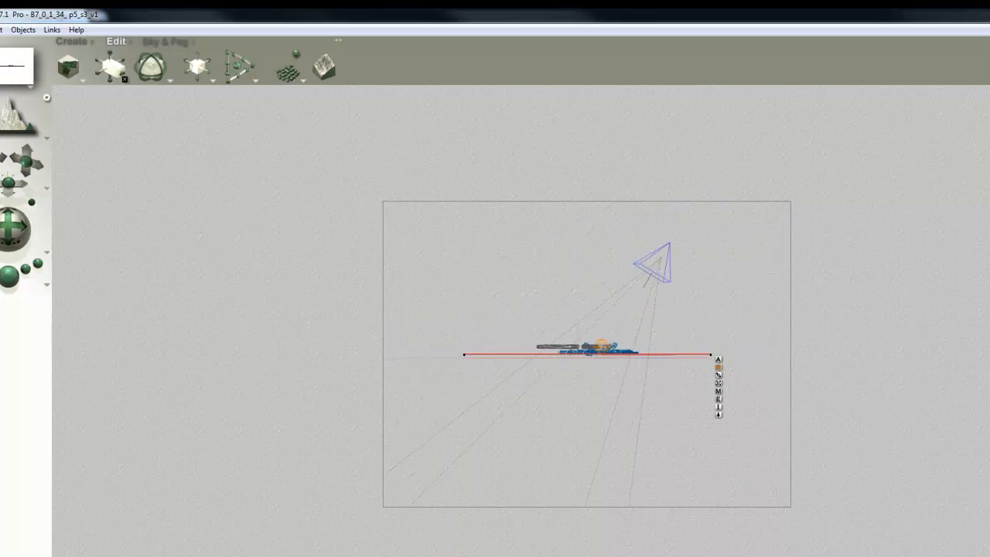
click(109, 76)
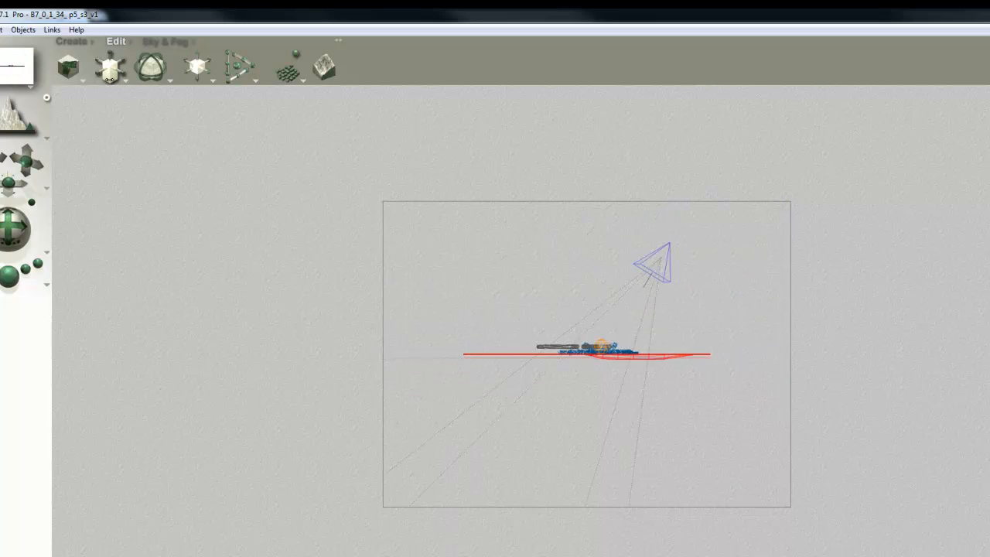
drag(109, 80, 113, 80)
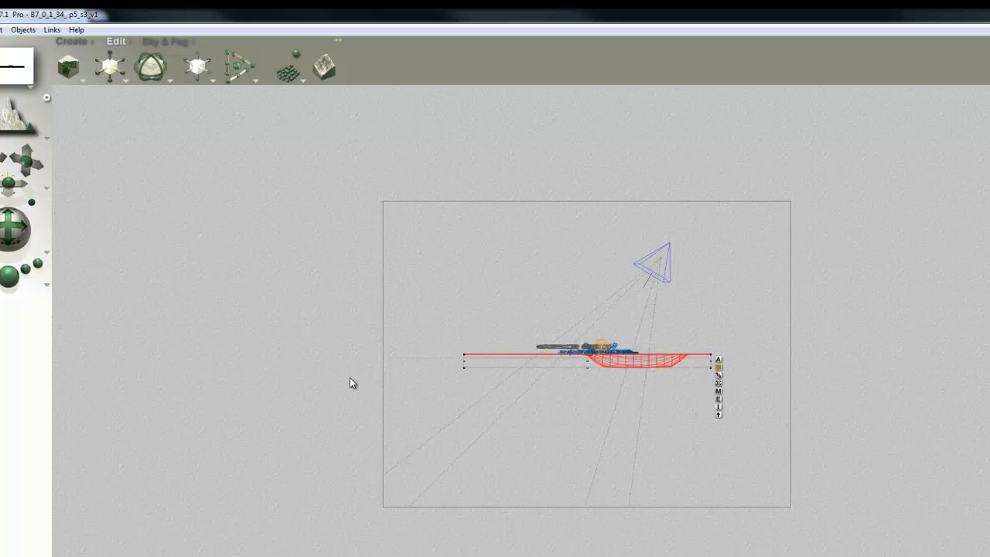
- Render the scene from the top view to check the pit, and return to the camera's wireframe view
key(2)
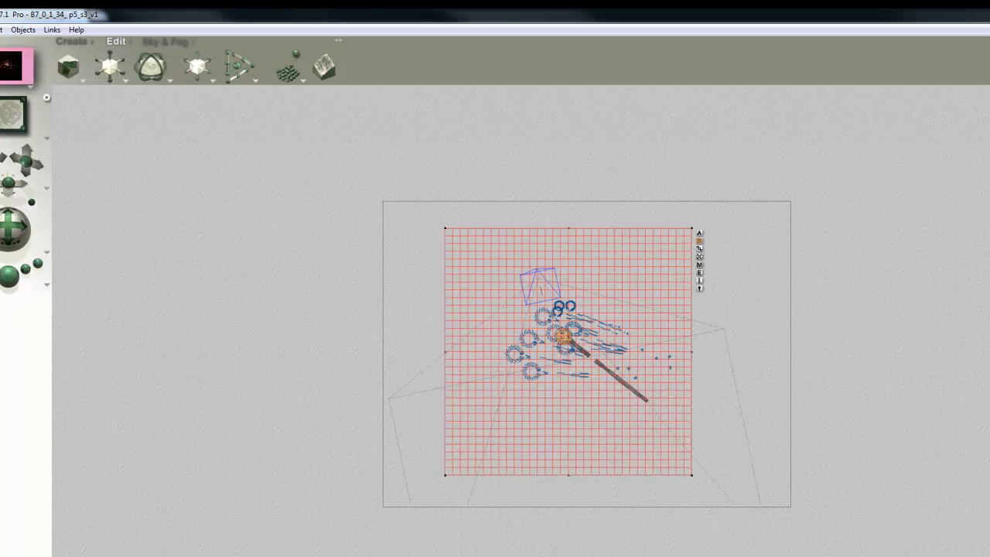
click(9, 275)
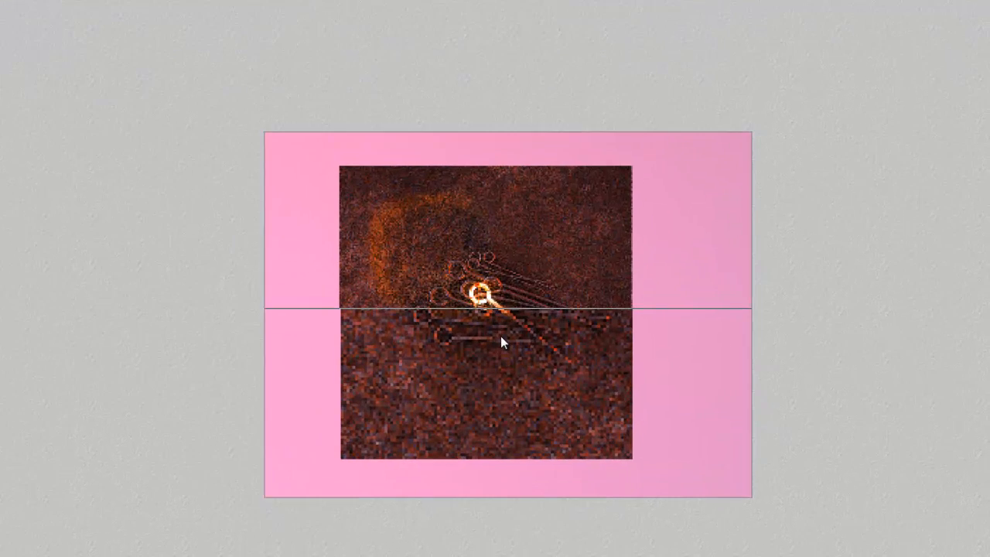
click(501, 337)
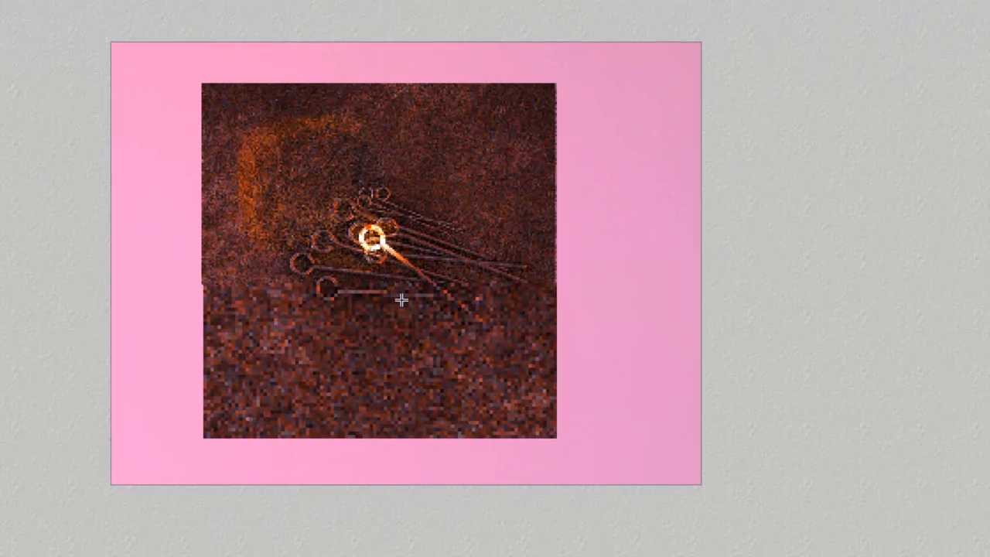
key(Escape)
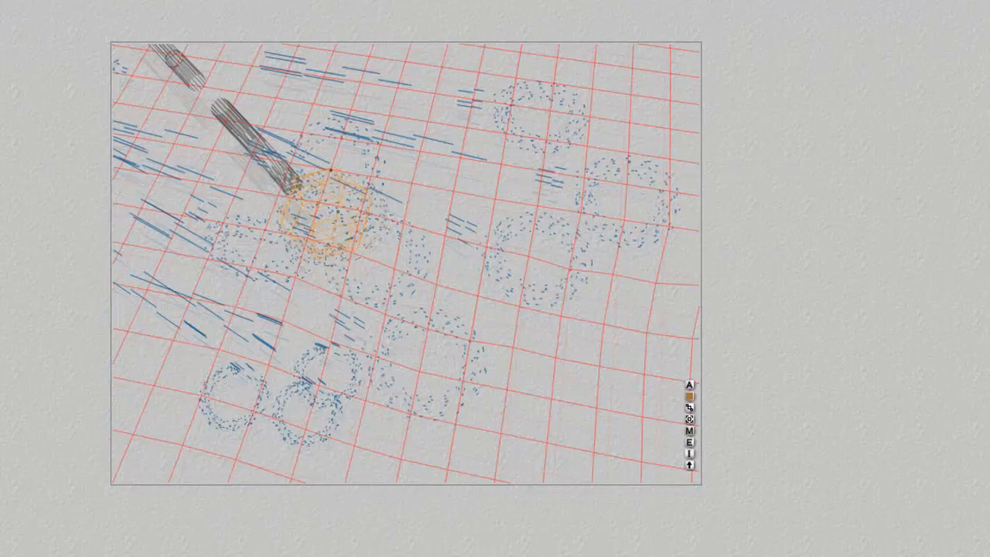
- Select the two foreground rod sections together with their ring and sphere in a side view, and group them
key(4)
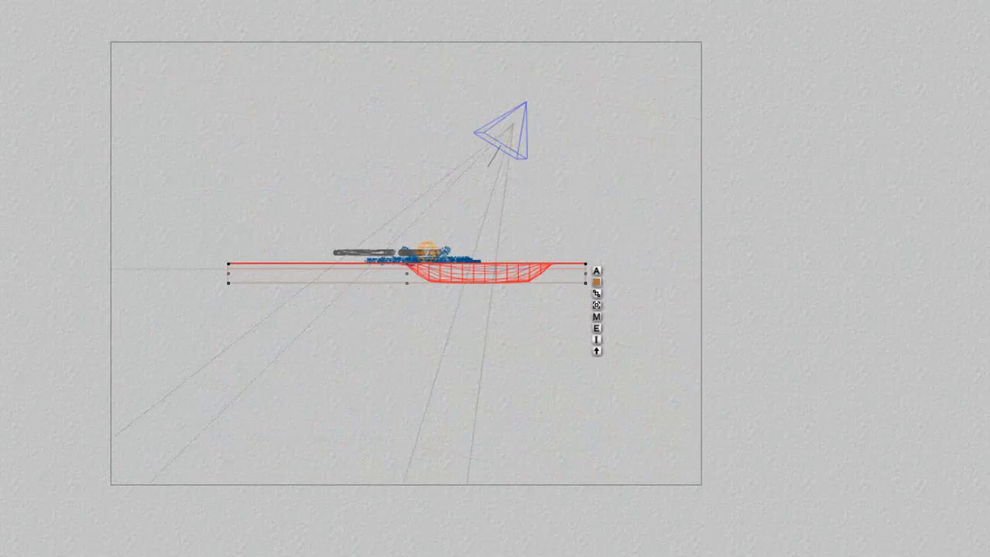
key(ctrl+plus)
key(ctrl+plus)
key(ctrl+plus)
key(ctrl+plus)
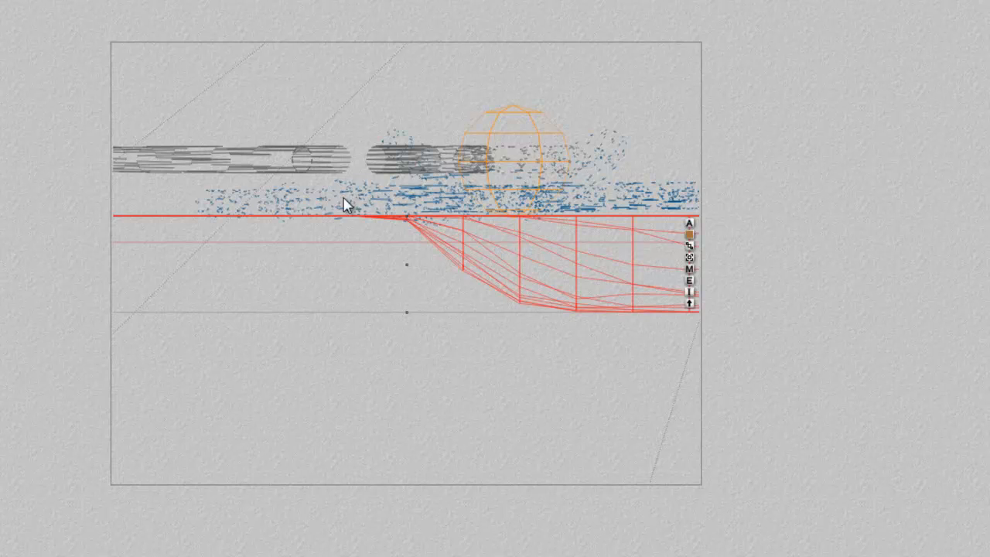
key(ctrl+minus)
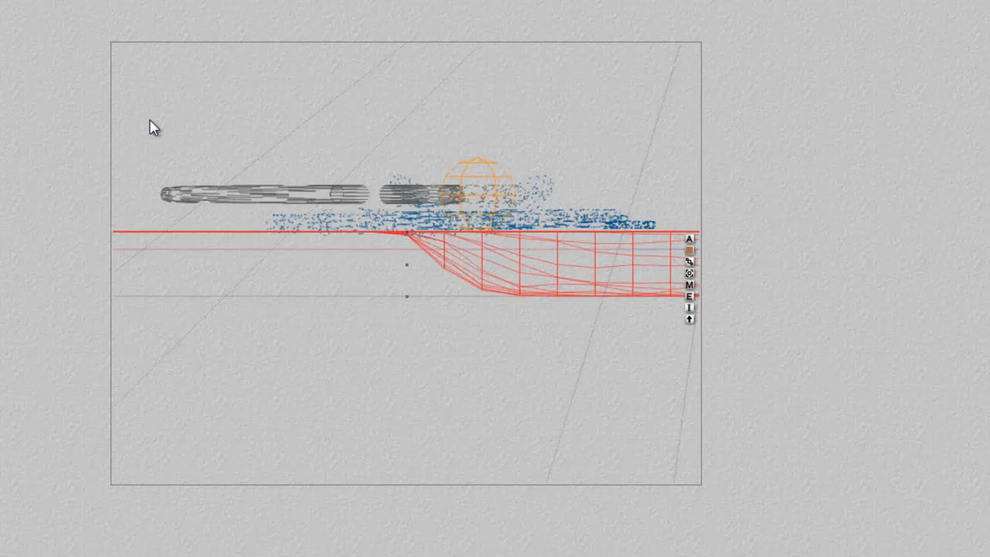
drag(143, 104, 510, 207)
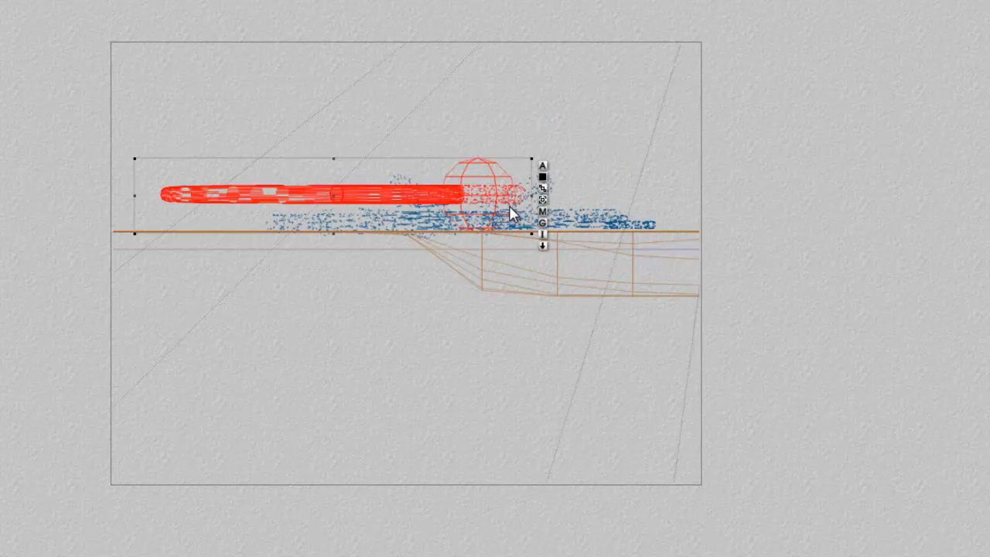
key(2)
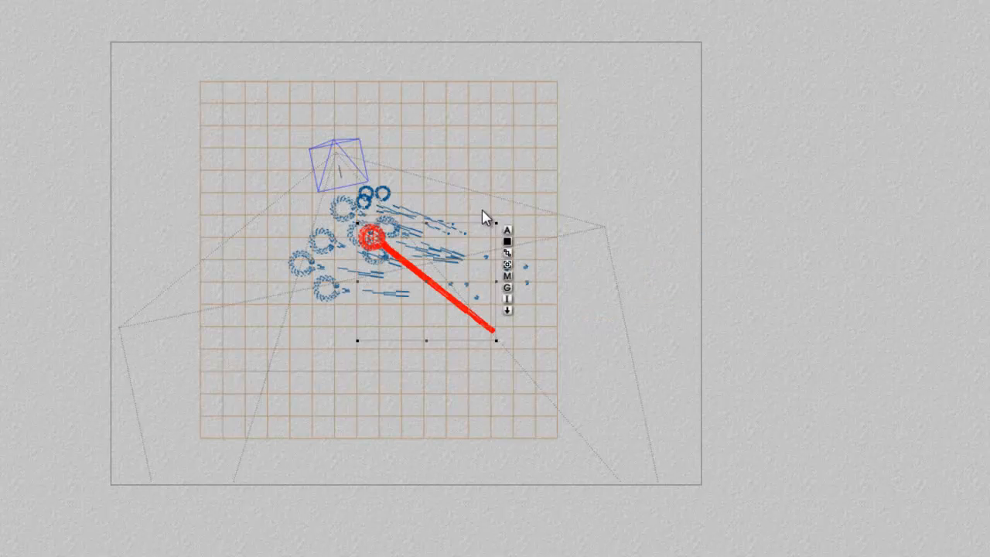
click(508, 287)
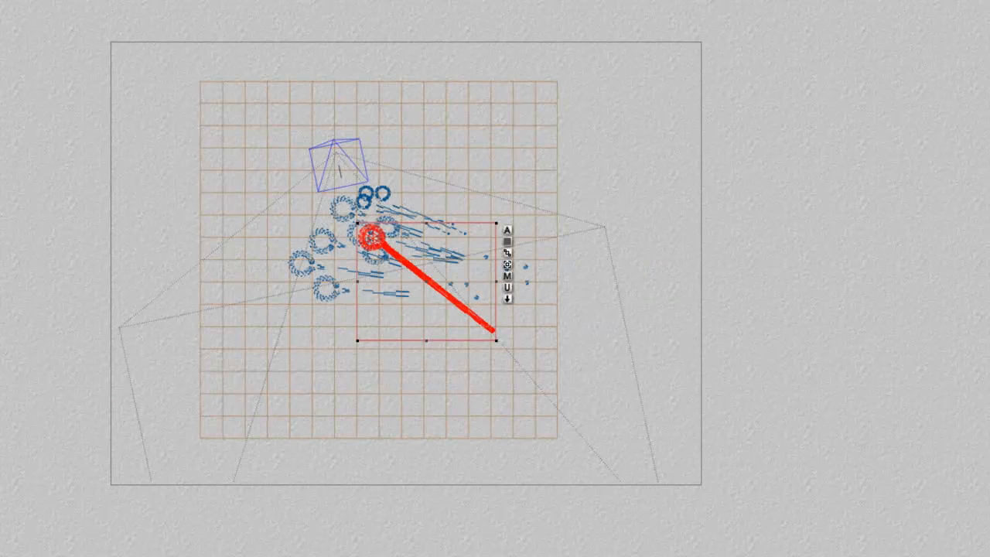
key(plus)
key(plus)
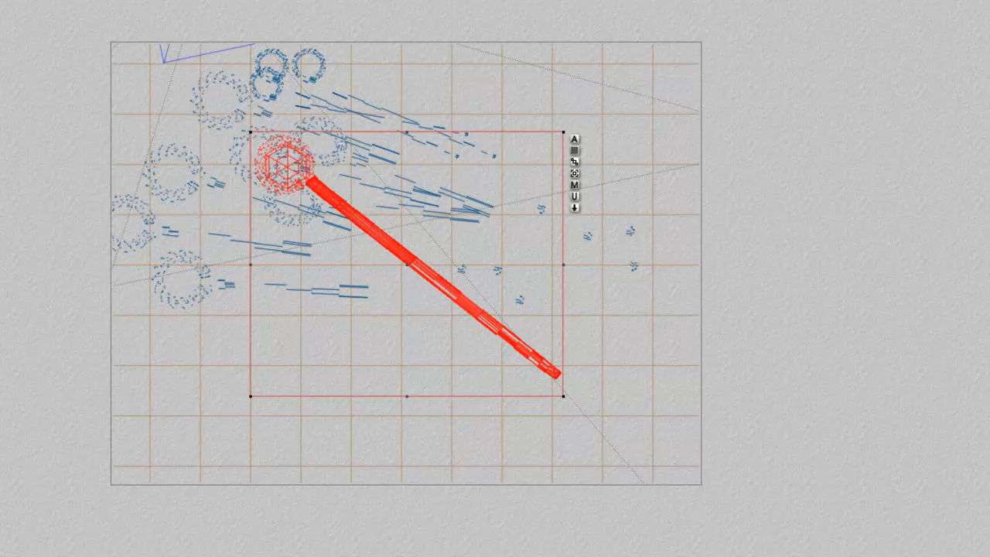
drag(697, 401, 897, 534)
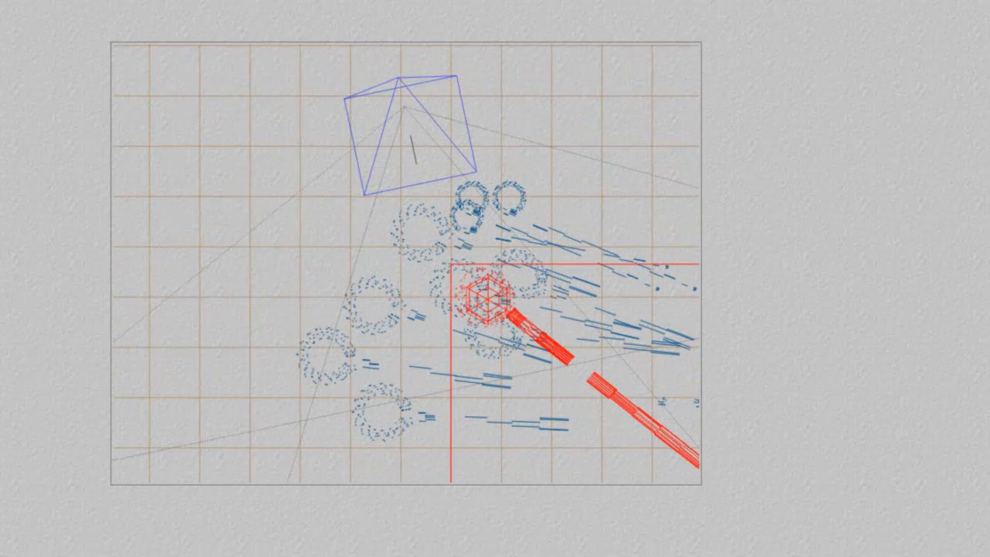
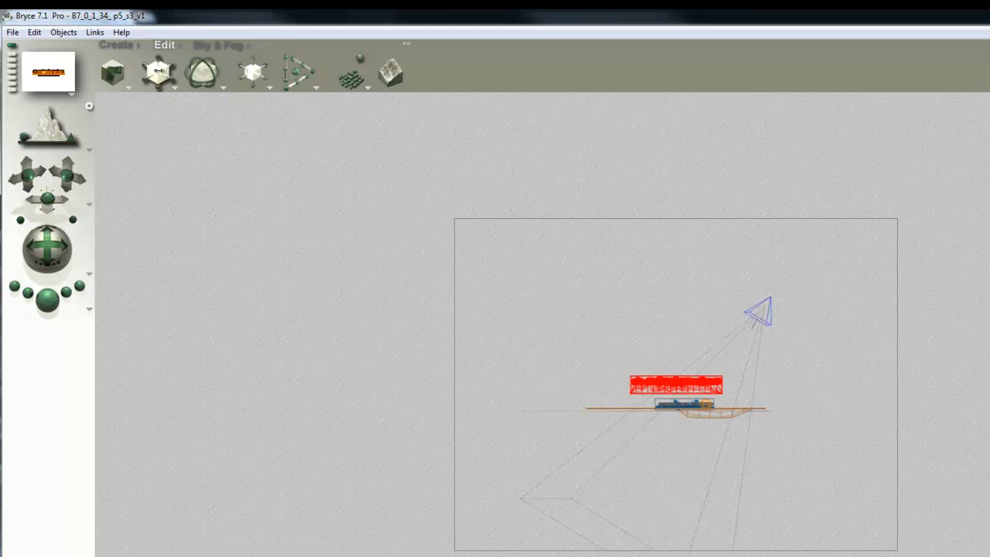
- Move the fire bed group down below the ground surface at the pit and scale it down
drag(706, 395, 741, 437)
drag(170, 81, 155, 73)
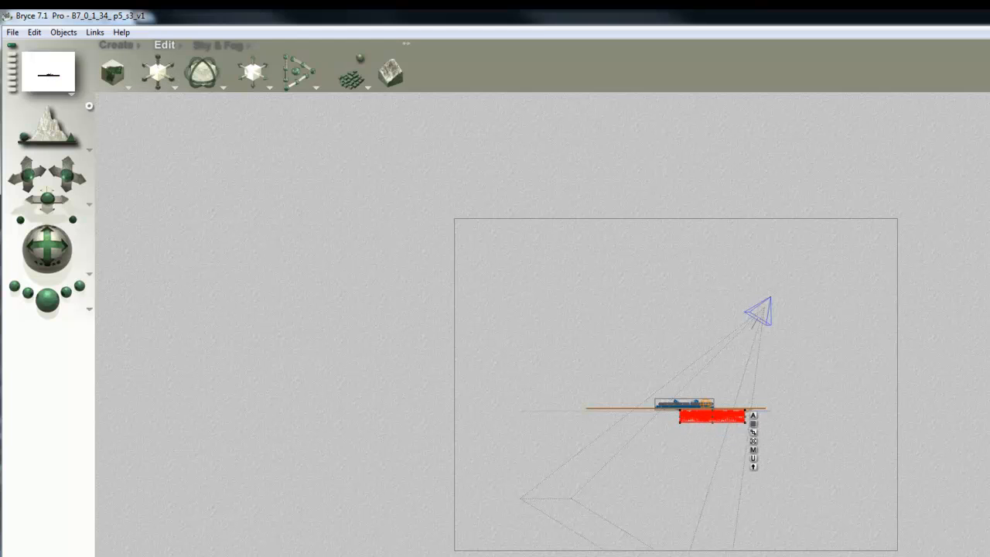
- Select the ground terrain and stretch it downward until the pit reaches below the fire bed's base
key(plus)
key(plus)
key(plus)
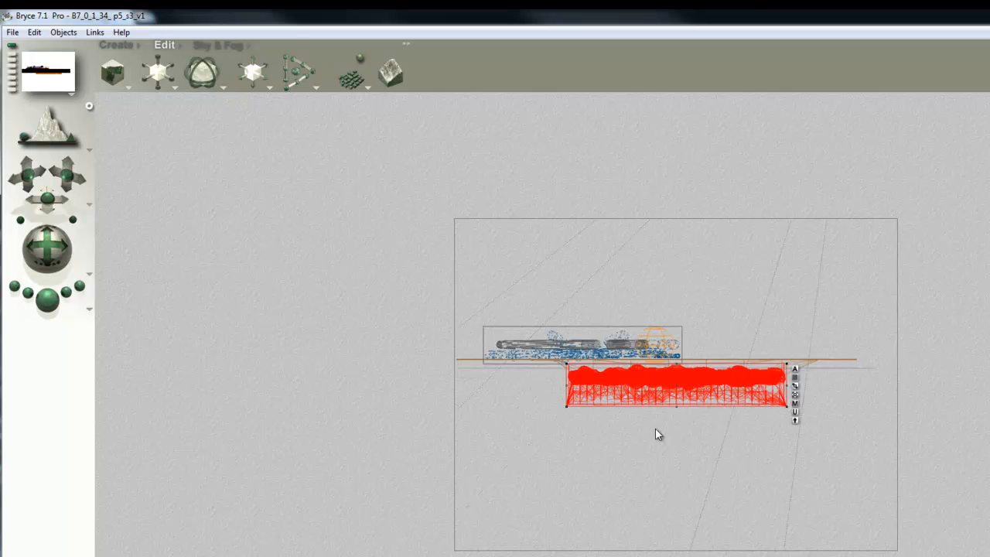
right_click(810, 362)
click(818, 364)
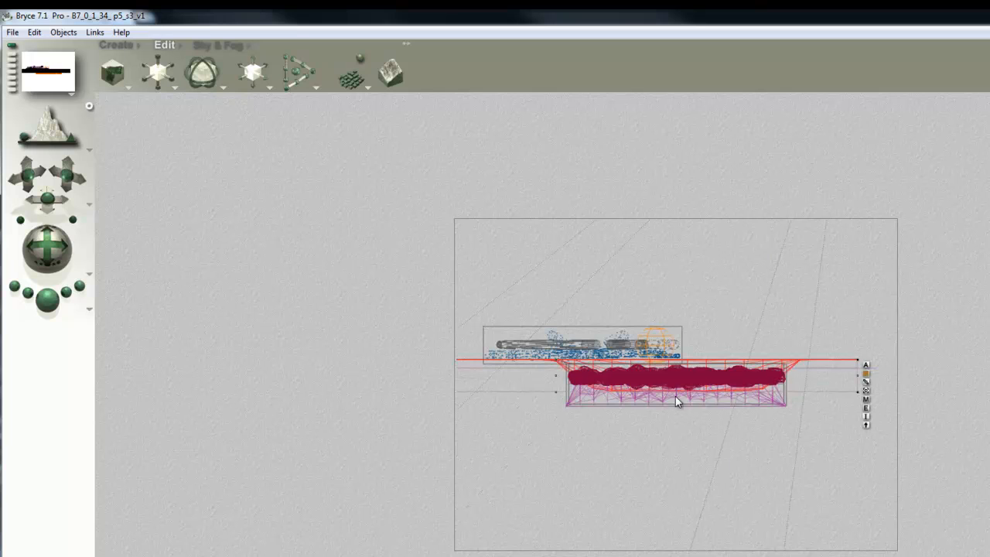
drag(163, 84, 161, 90)
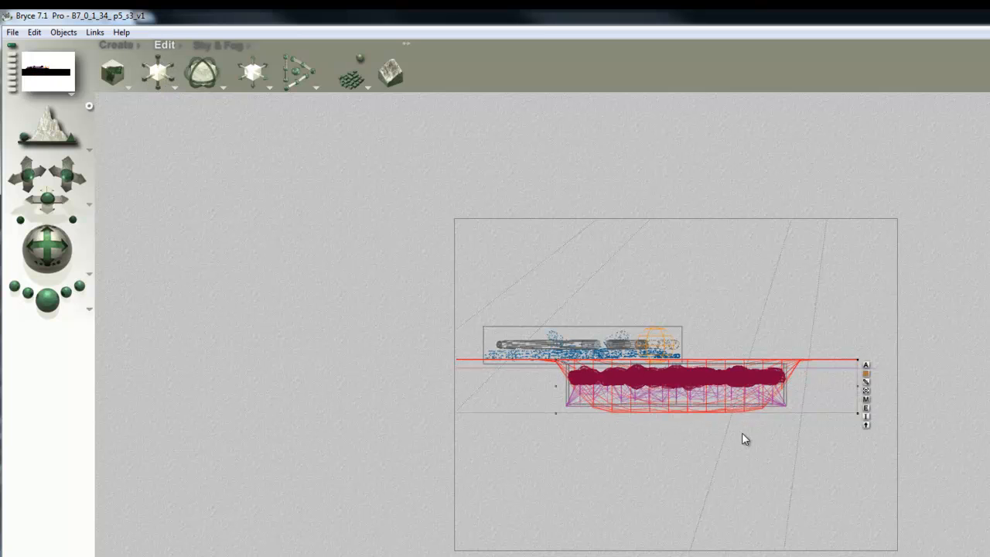
- Select the fire bed group and move it horizontally in the top view towards the pit in the ground's upper-left area
right_click(700, 400)
click(719, 412)
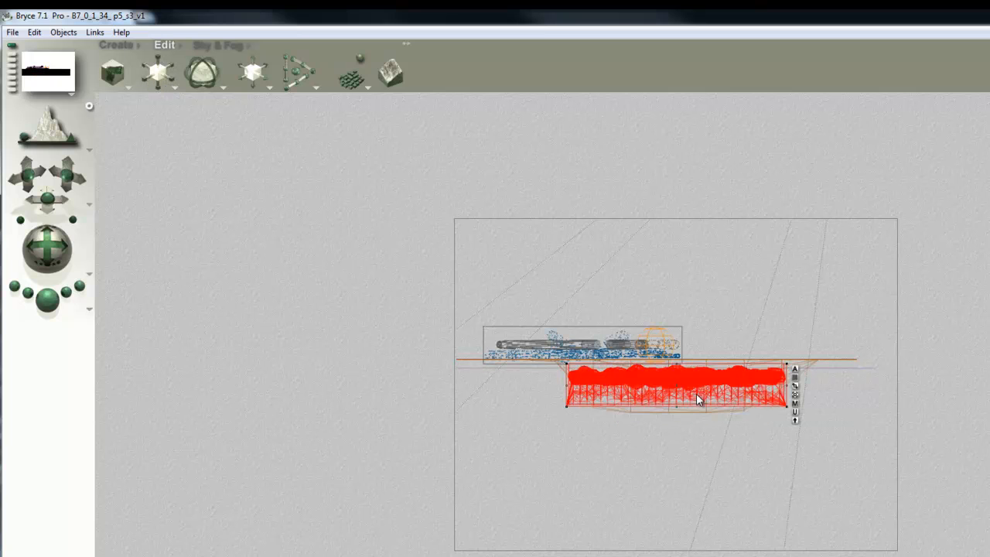
drag(698, 395, 698, 396)
key(2)
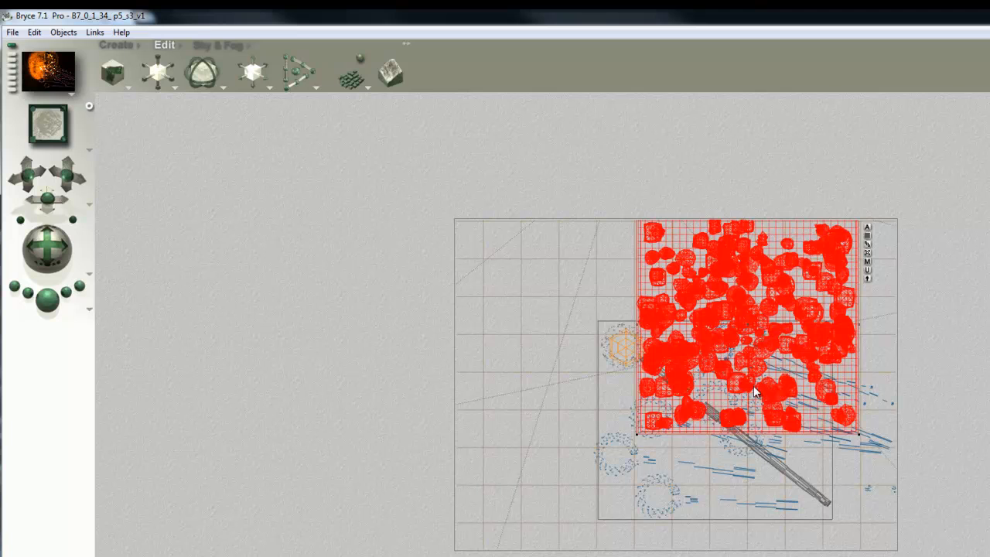
drag(761, 392, 596, 373)
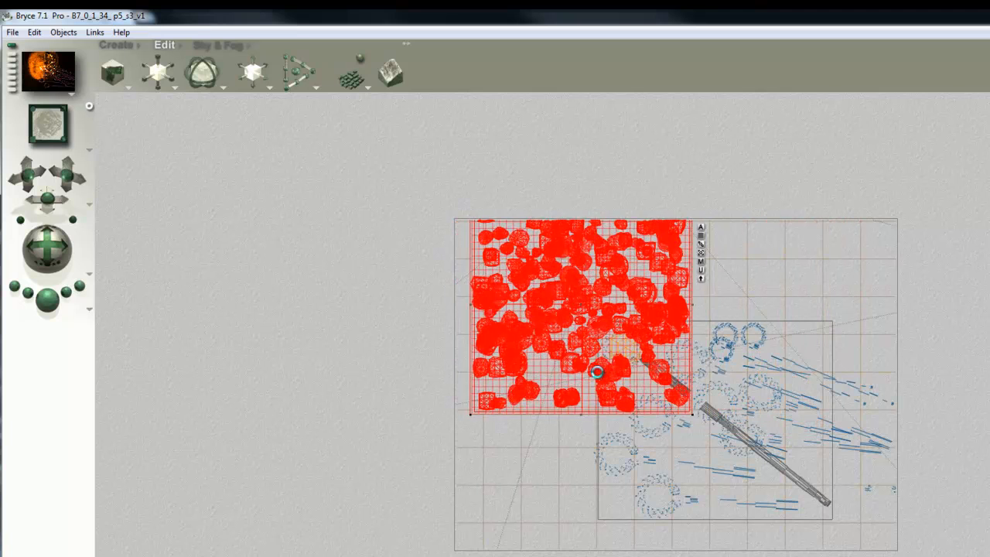
- Move the fire bed group horizontally until it sits centred over the ground pit in both side views
key(3)
key(2)
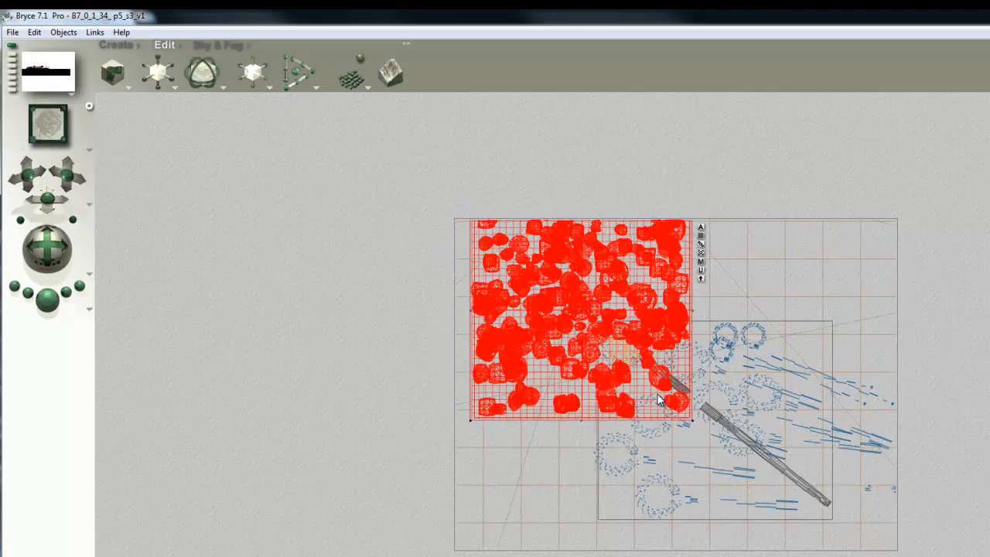
key(3)
key(4)
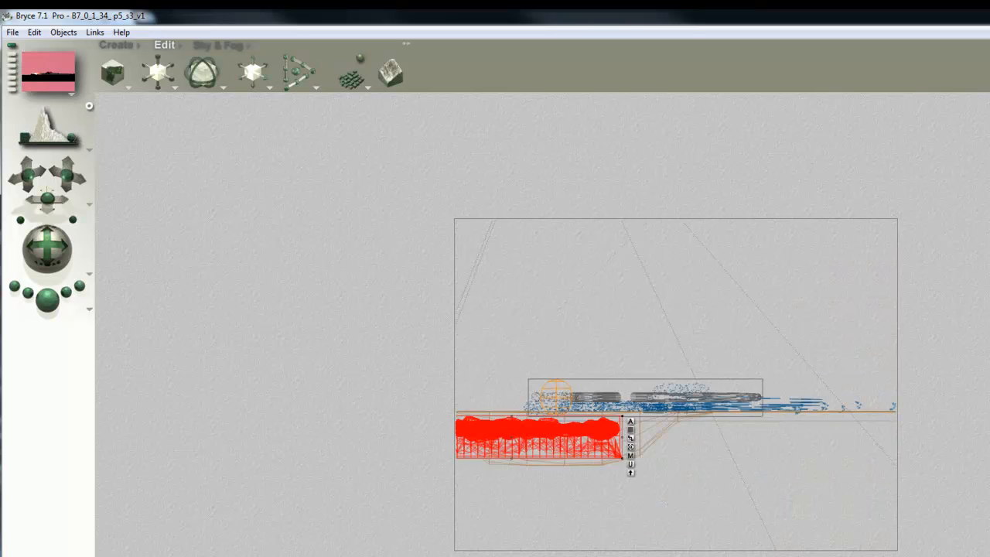
key(plus)
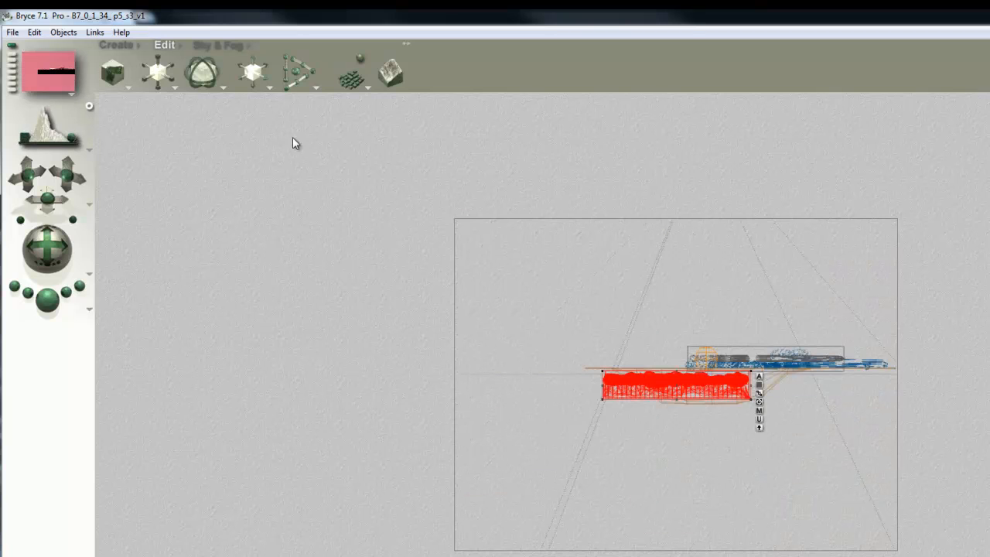
mouse_move(266, 83)
mouse_down()
mouse_move(277, 83)
mouse_move(261, 83)
mouse_up()
key(2)
key(1)
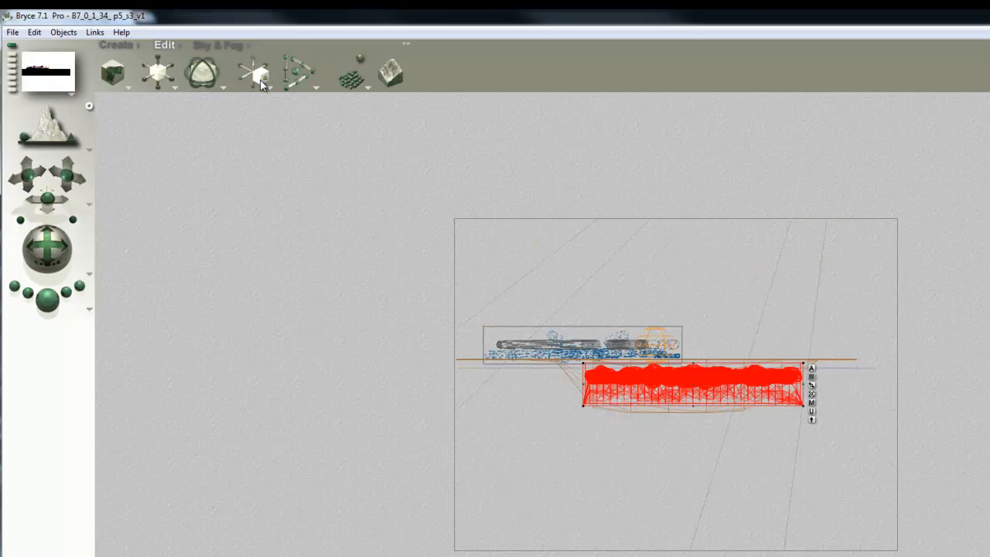
- Compare the fire bed's alignment with the pit in the orthogonal views and render a preview through the camera
key(2)
key(4)
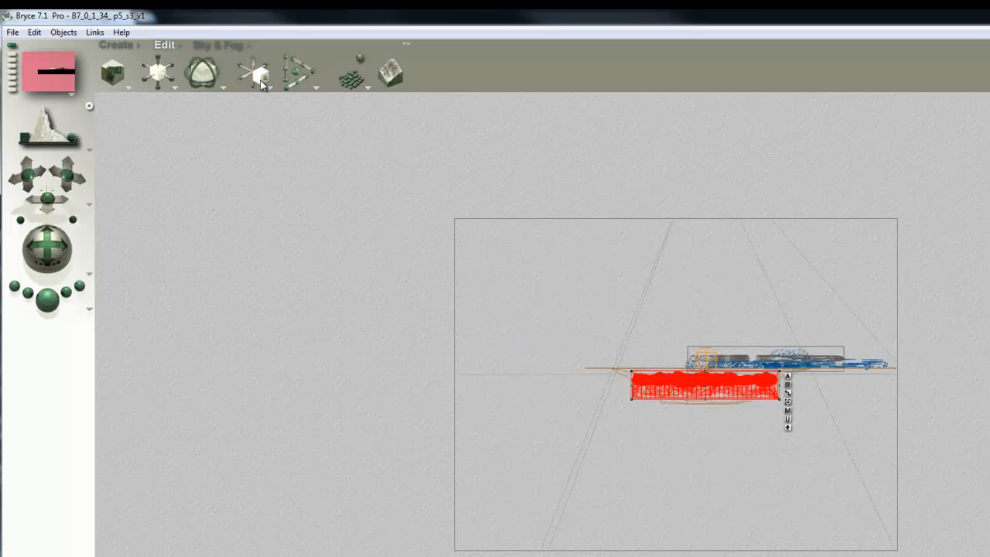
key(2)
key(1)
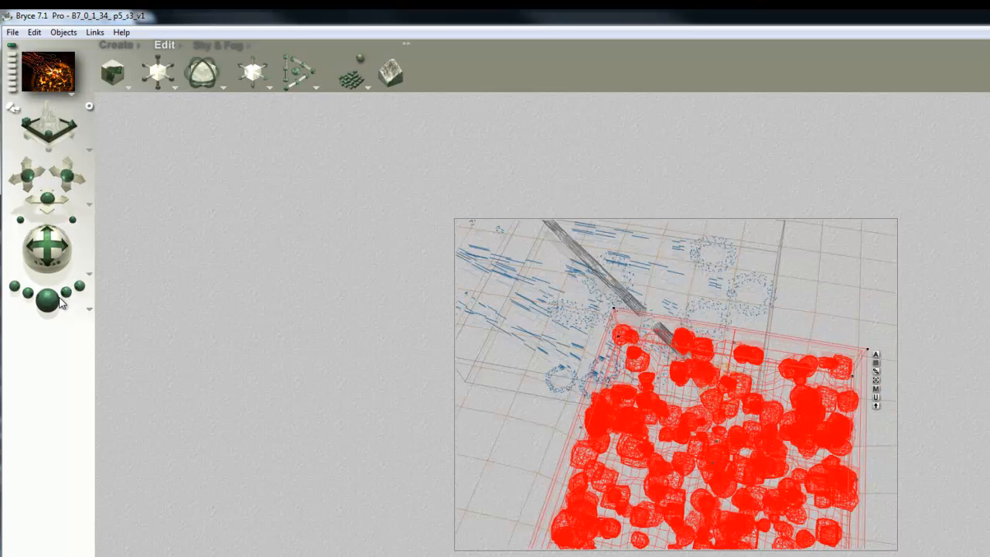
click(56, 305)
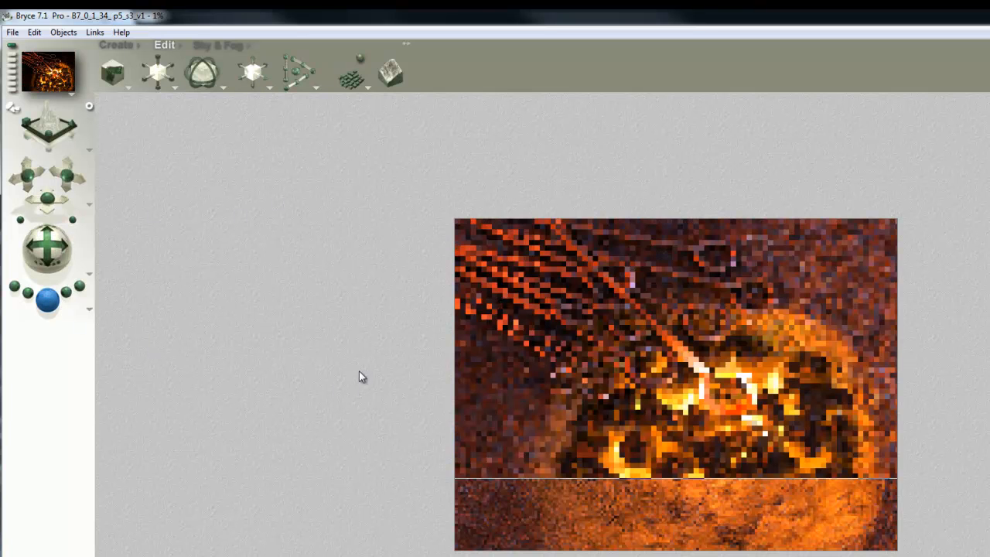
click(672, 422)
click(672, 422)
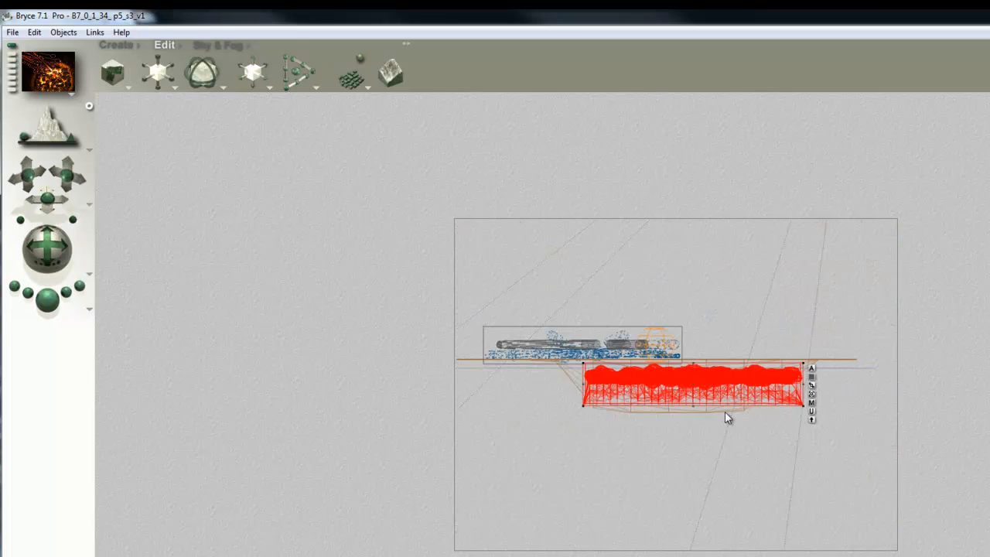
- Raise the fire bed group to about ground level, scale it up slightly and render the camera view
drag(253, 58, 252, 58)
key(1)
drag(158, 73, 161, 75)
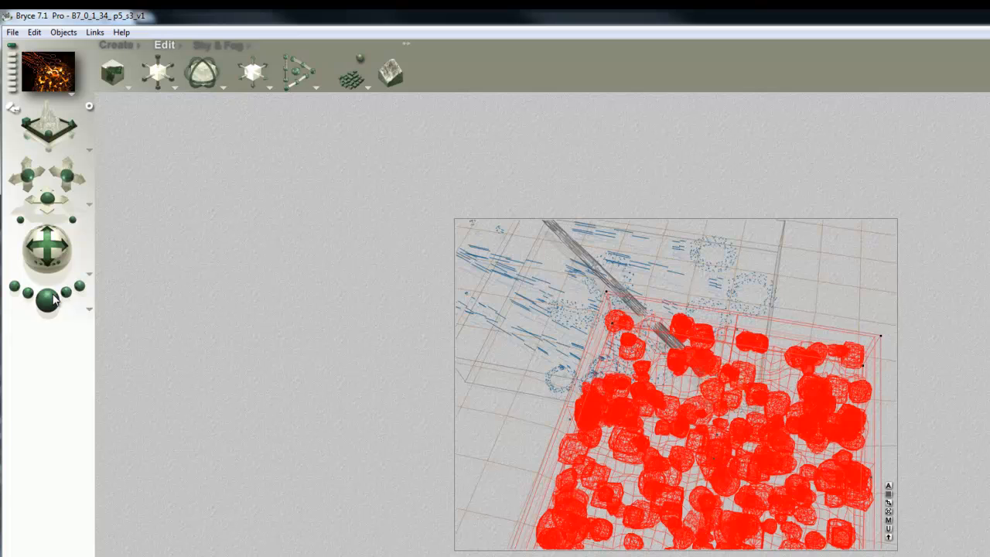
click(47, 300)
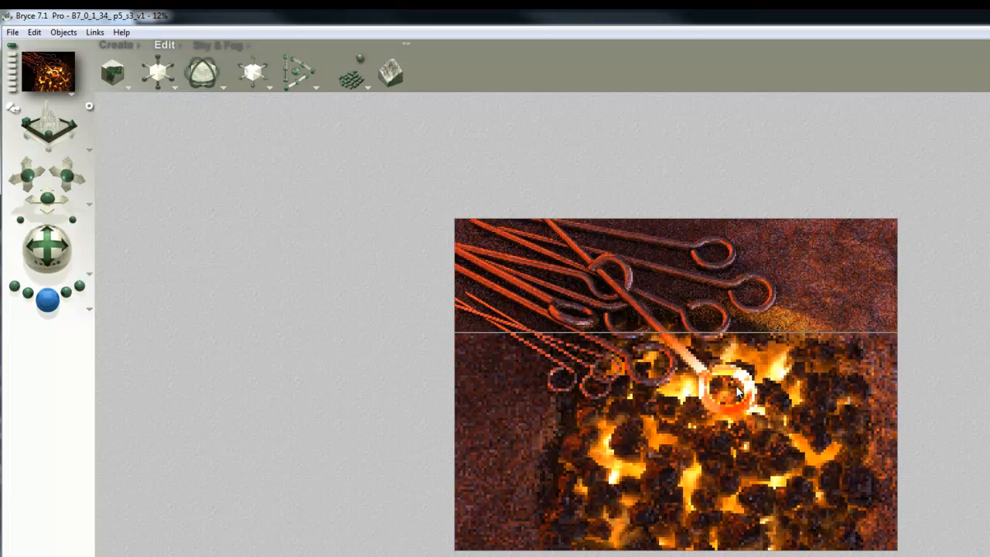
key(Escape)
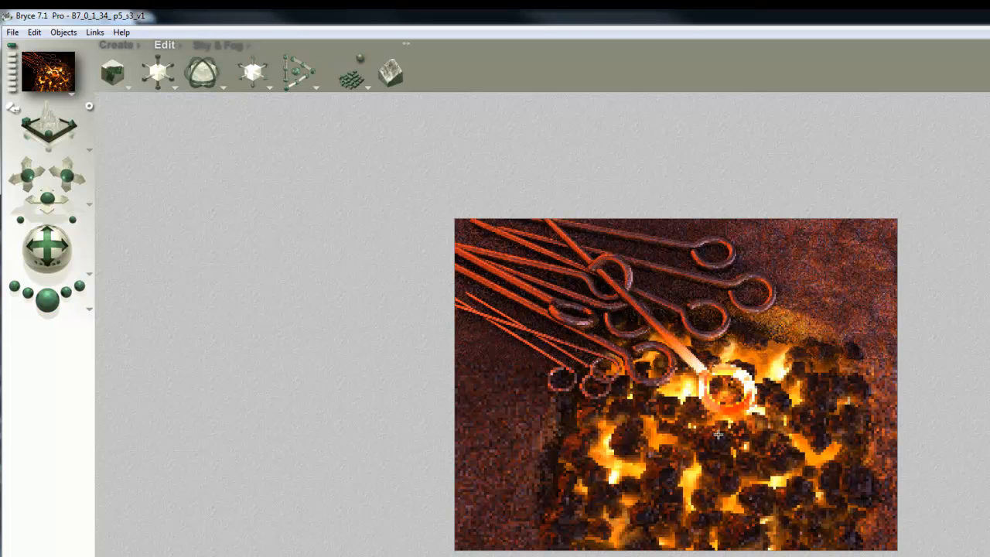
key(Escape)
- Select the cube inside the fire bed, lower its upper face slightly in the side view and render the camera view
key(4)
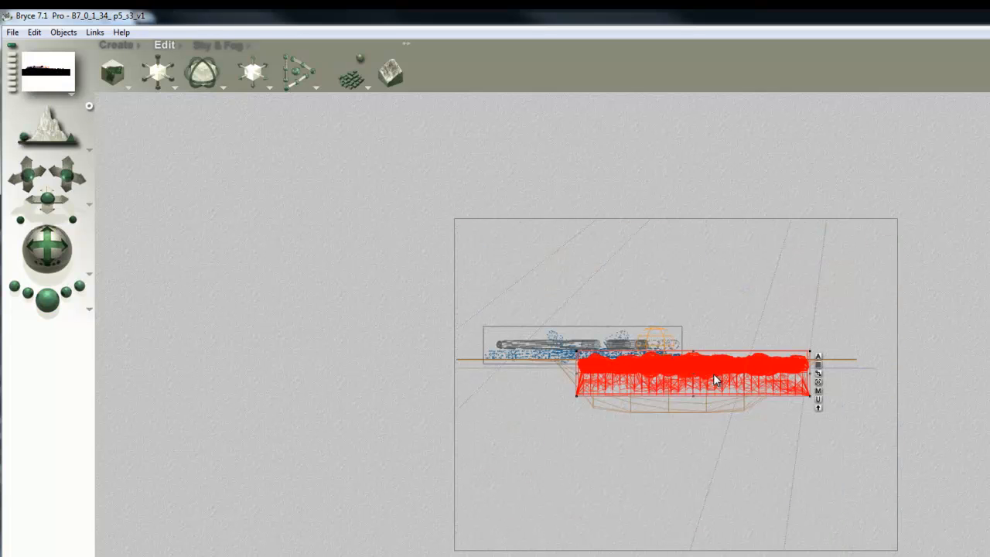
right_click(714, 375)
click(714, 377)
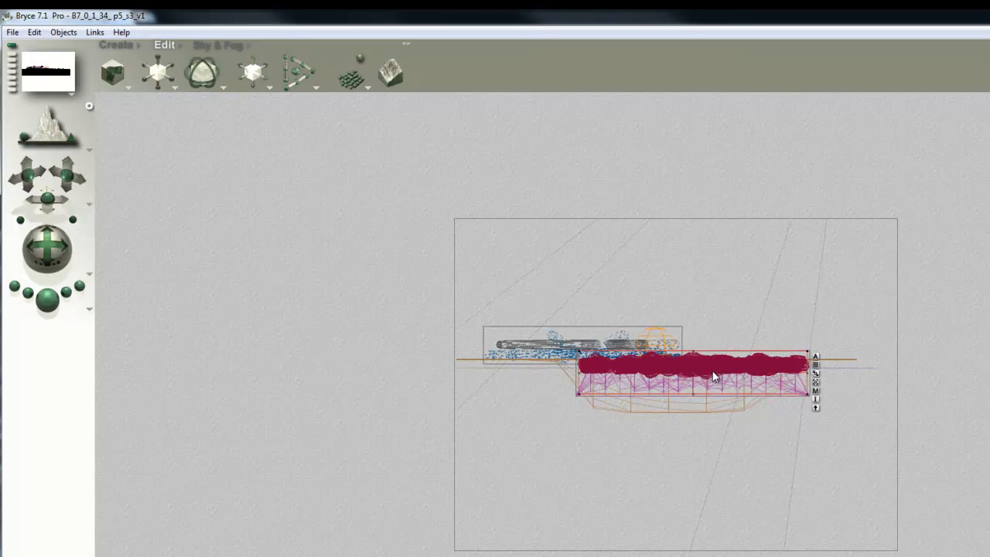
drag(695, 349, 694, 353)
key(1)
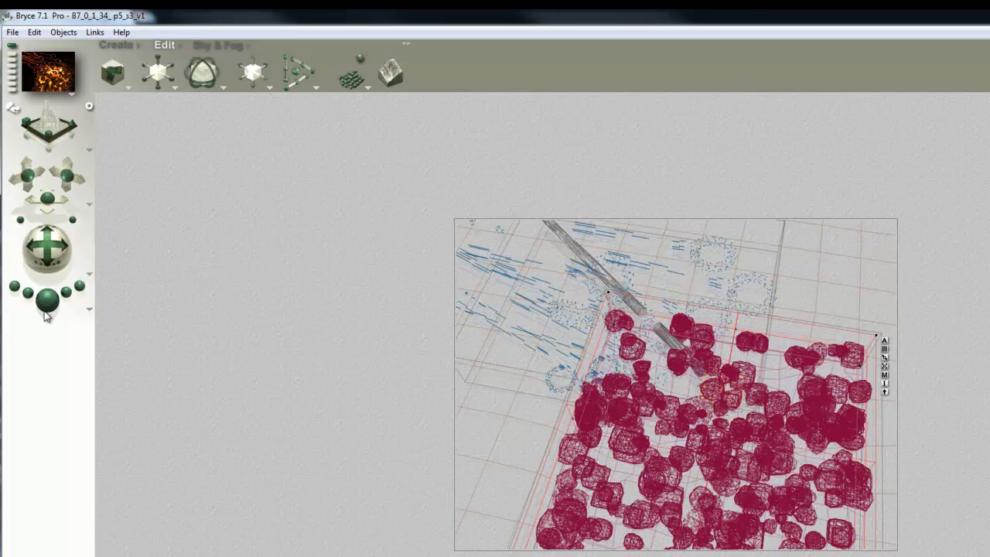
click(45, 310)
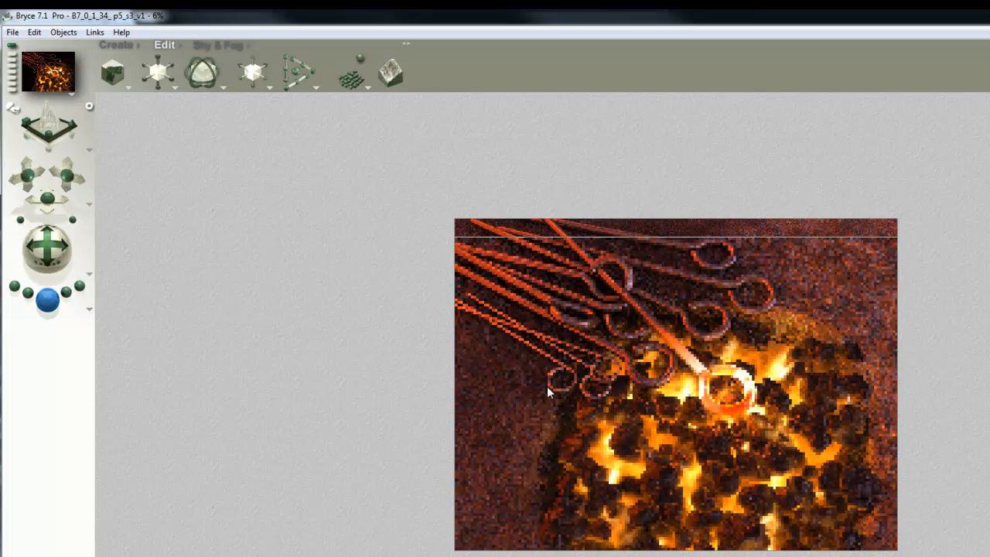
click(674, 404)
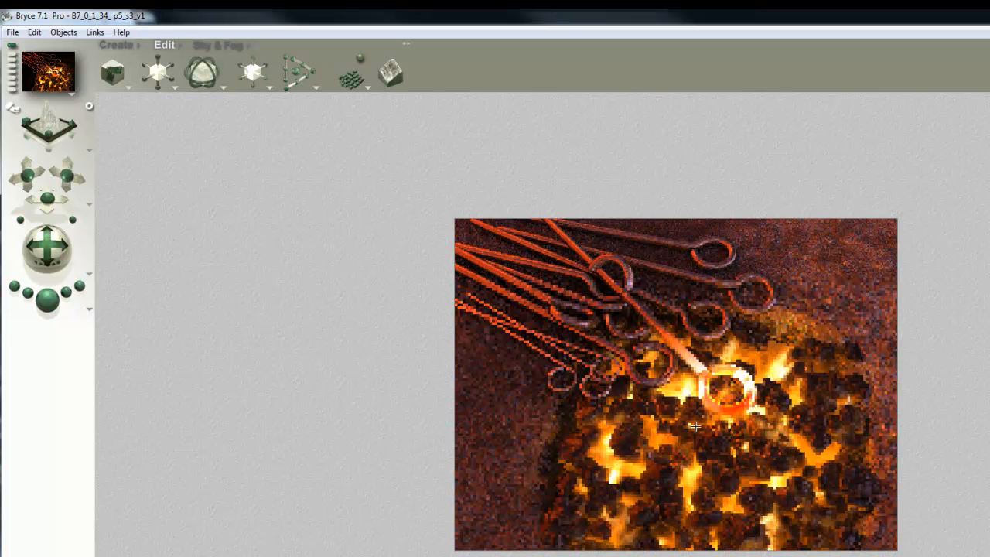
click(683, 446)
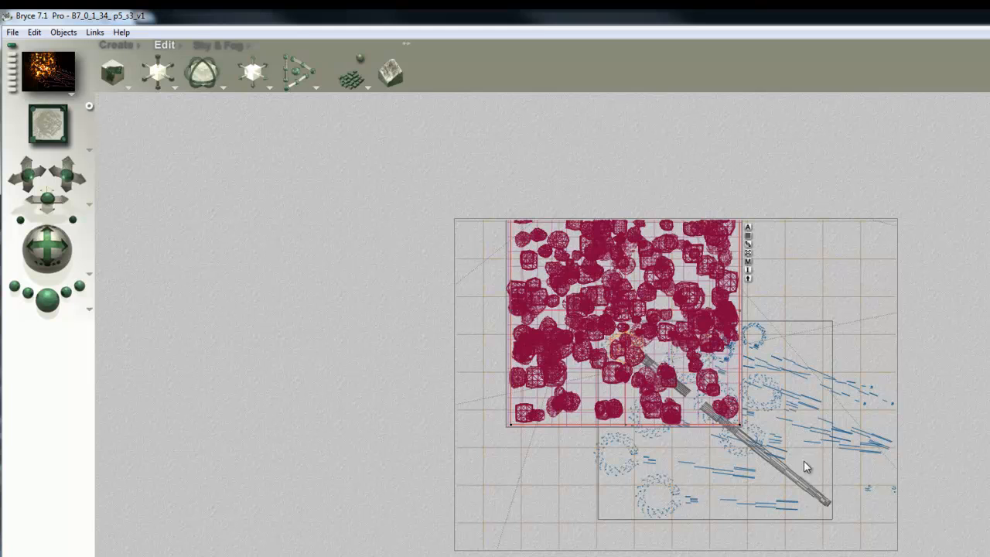
- Select the fire bed group together with the ground terrain and shift both diagonally away from the rods in the top view
right_click(700, 300)
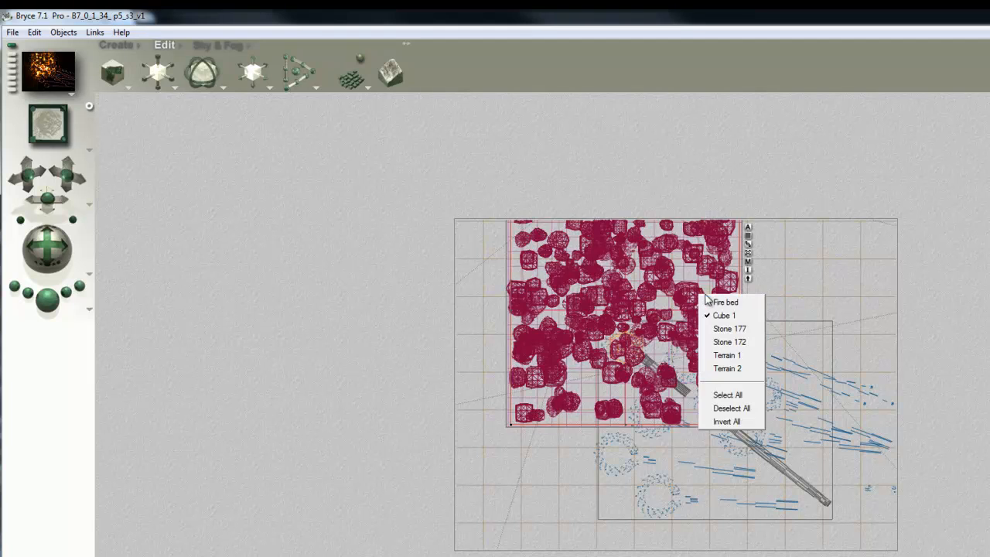
click(716, 301)
right_click(833, 304)
click(859, 307)
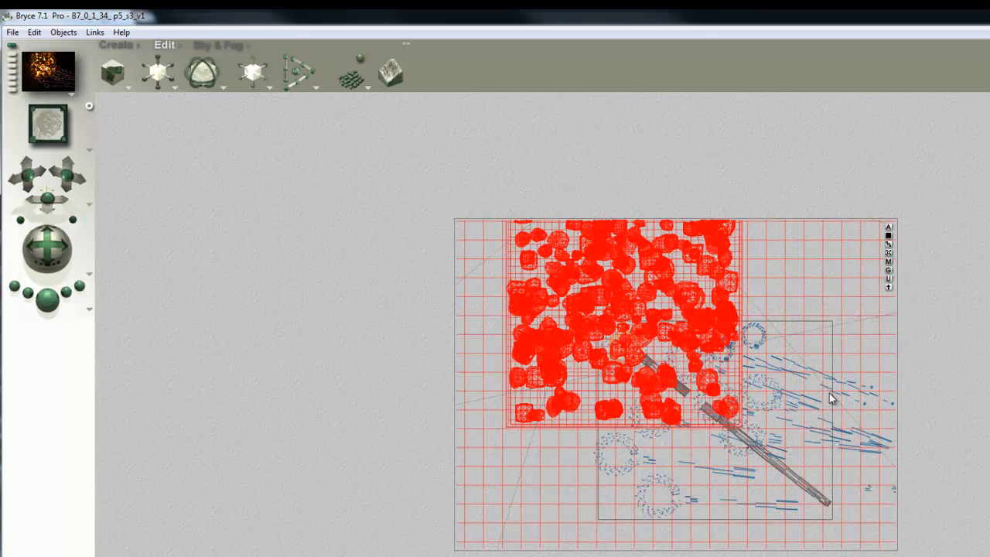
drag(816, 451, 787, 430)
key(1)
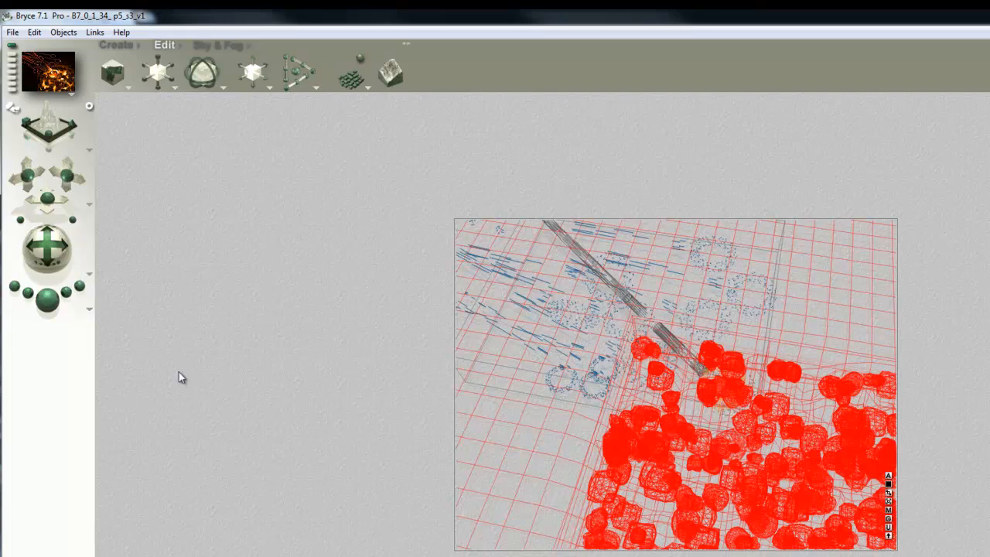
- Reframe the camera at a lower angle on the rods and fire bed, and render the view
drag(67, 177, 60, 169)
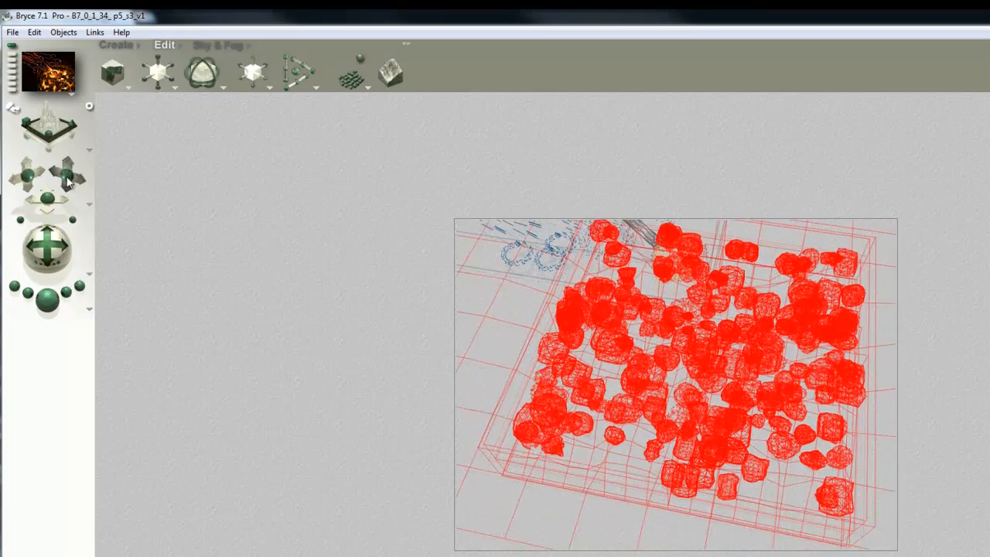
mouse_move(53, 264)
mouse_down()
mouse_move(50, 256)
mouse_move(48, 265)
mouse_up()
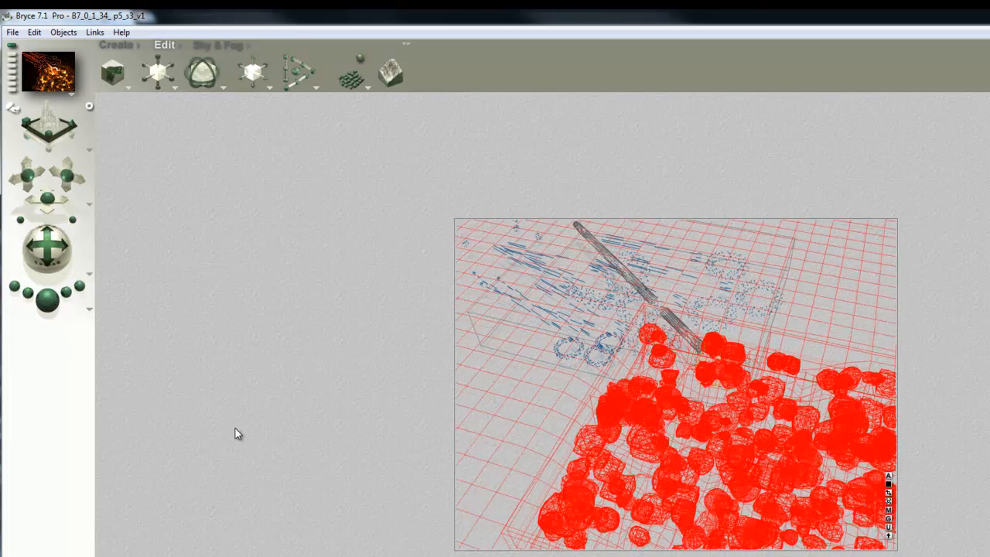
key(ctrl+r)
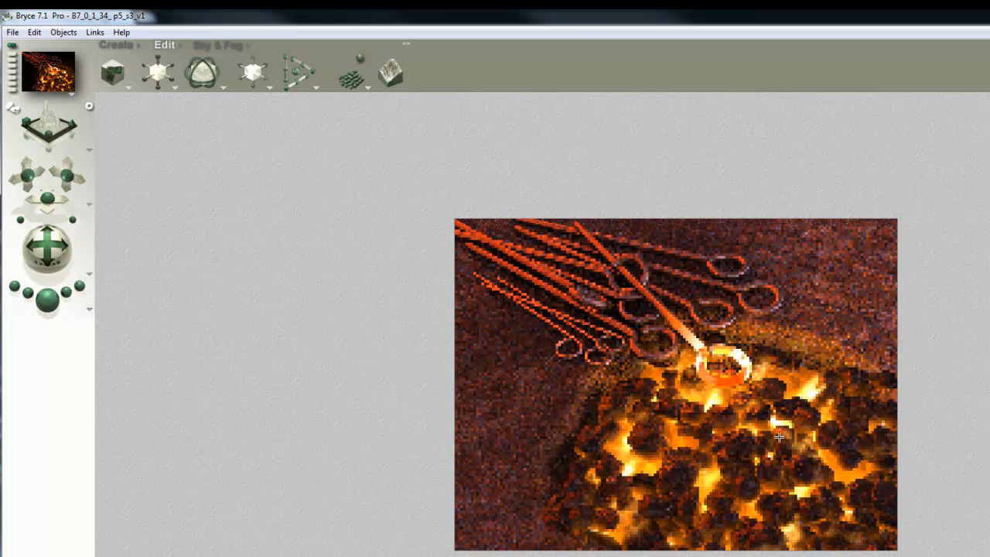
- Select all the stones in the fire bed and enlarge them
key(3)
key(2)
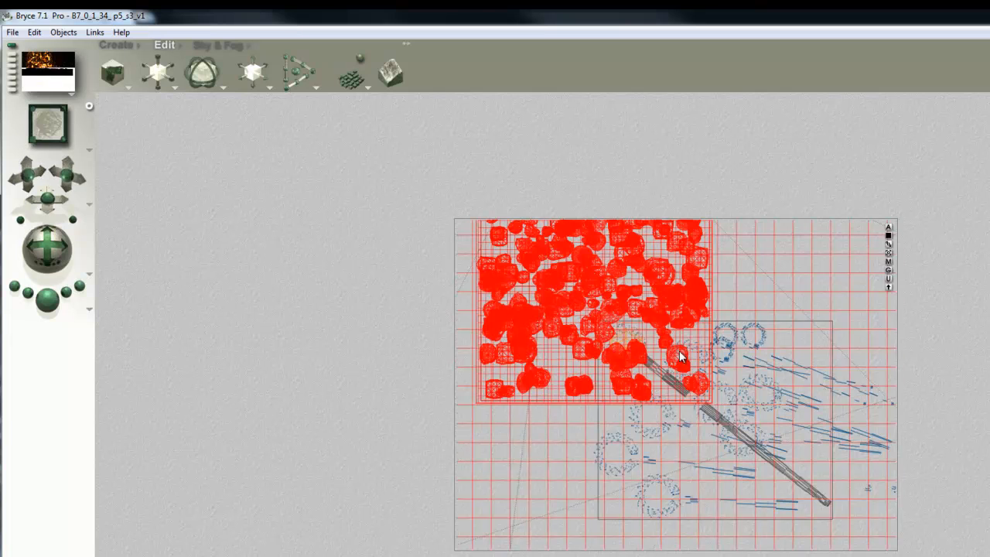
right_click(669, 331)
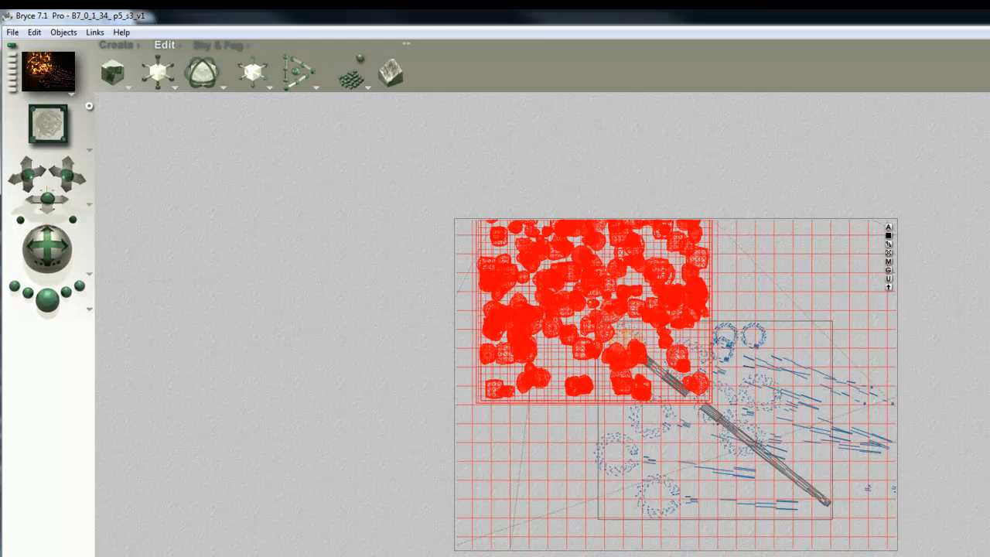
click(539, 386)
drag(155, 71, 169, 71)
key(1)
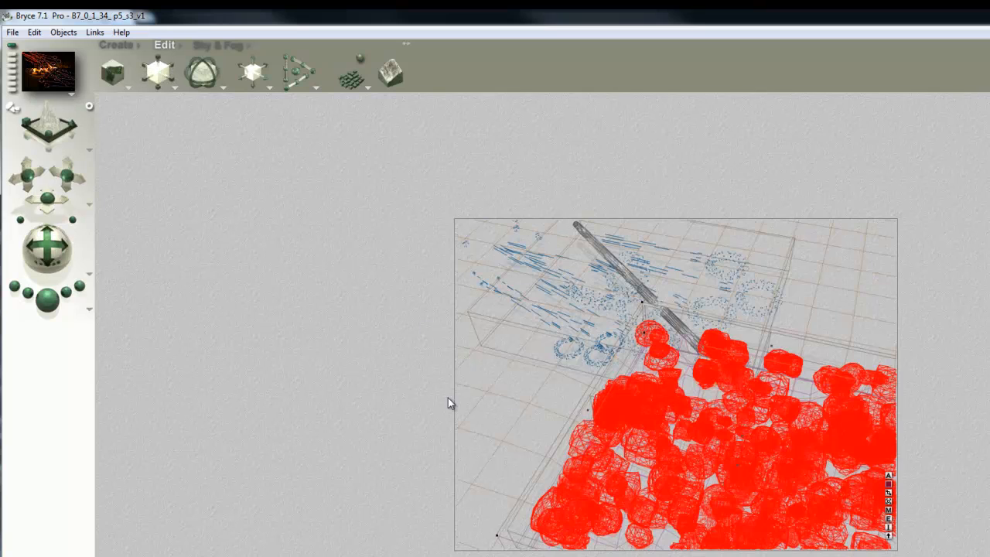
- Move the camera closer to the enlarged stones, tilt the view back to the rods and render it
drag(66, 173, 63, 170)
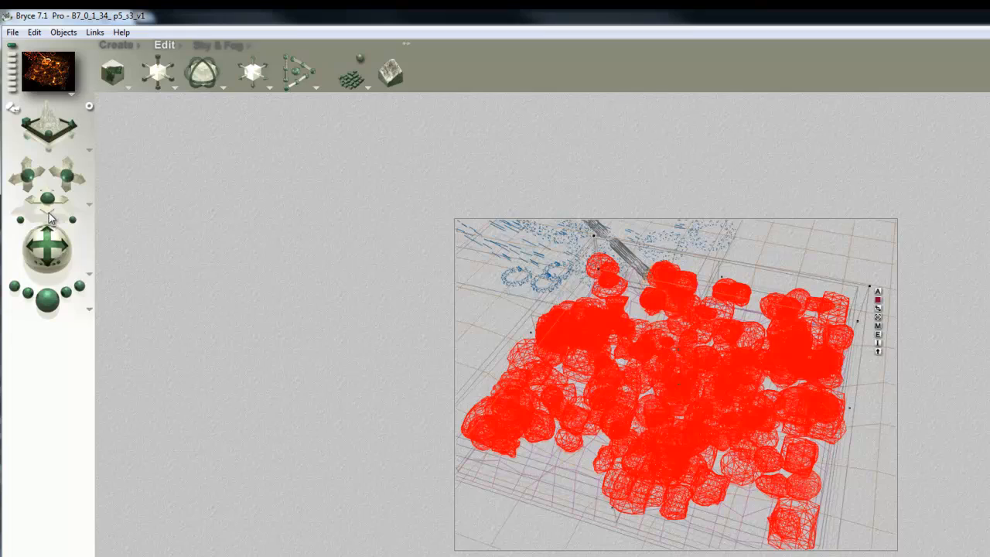
drag(47, 234, 64, 277)
key(ctrl+r)
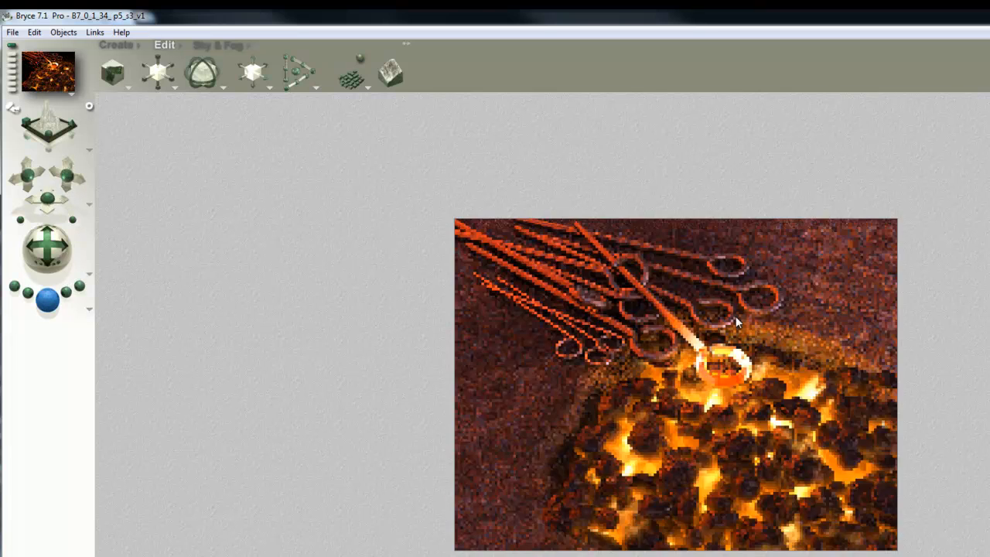
click(740, 355)
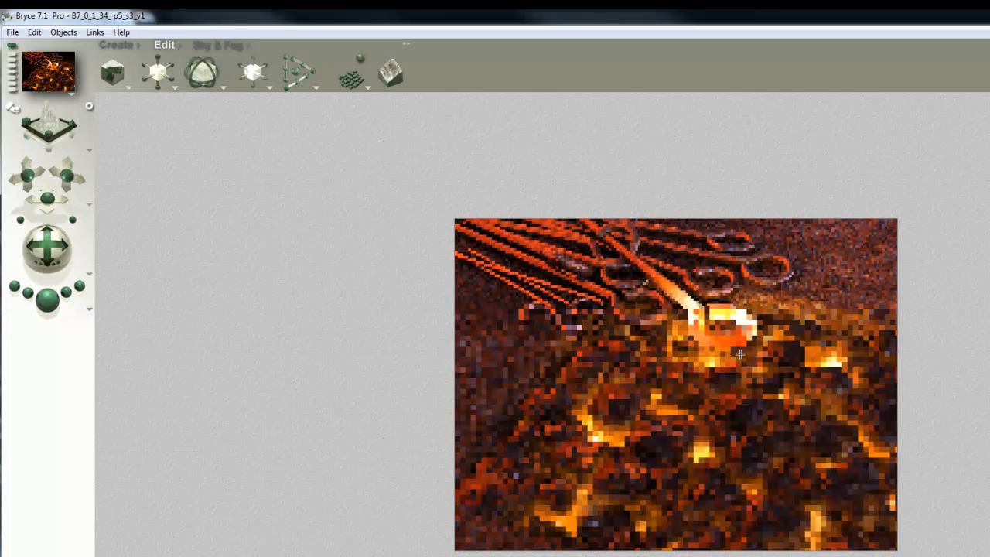
- Render selected detail regions around the glowing ring and the nearby coals
drag(693, 287, 690, 286)
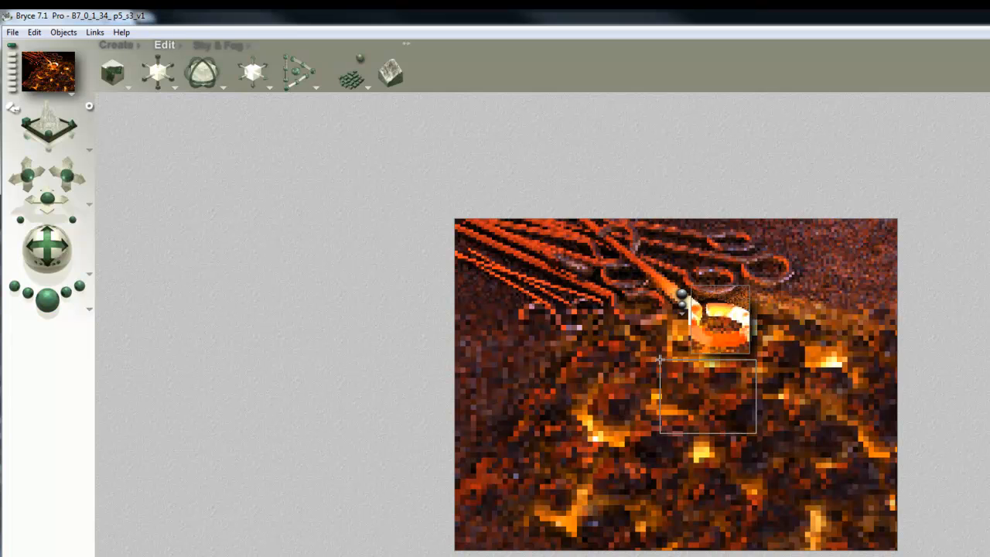
drag(659, 359, 659, 359)
drag(840, 402, 800, 334)
key(Escape)
- Select the fire bed's cube in the side view, raise its upper face slightly and render the camera view
key(3)
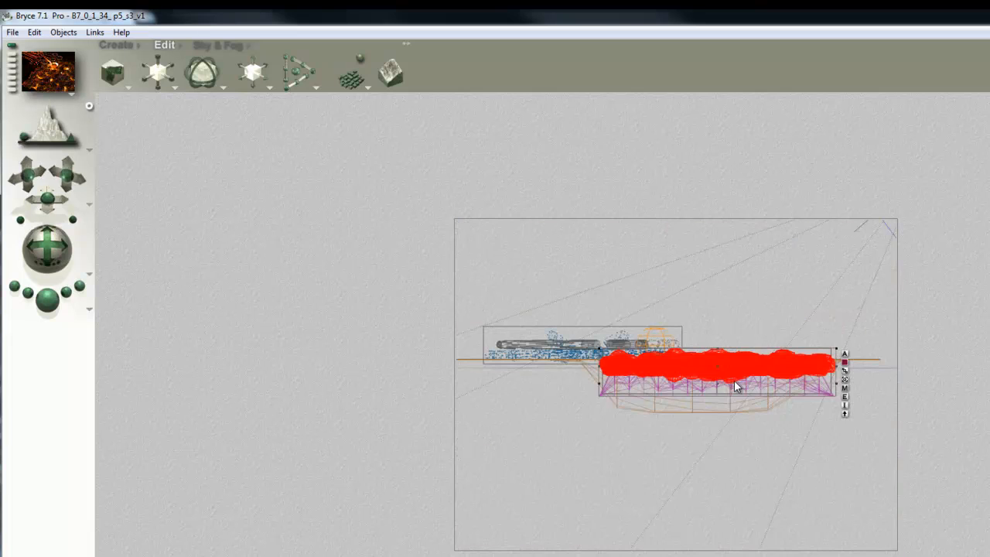
ctrl+click(739, 371)
click(763, 353)
drag(719, 353, 720, 351)
key(1)
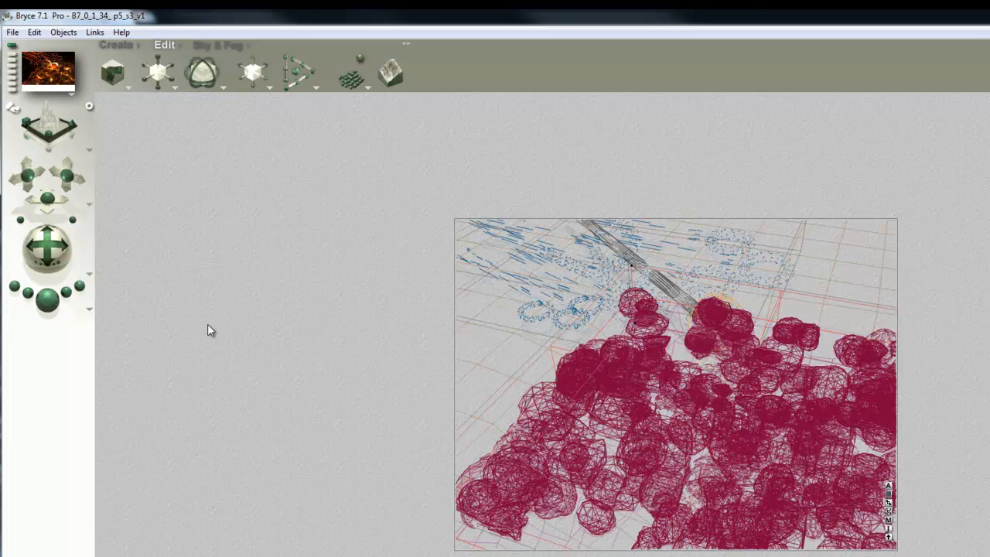
key(ctrl+r)
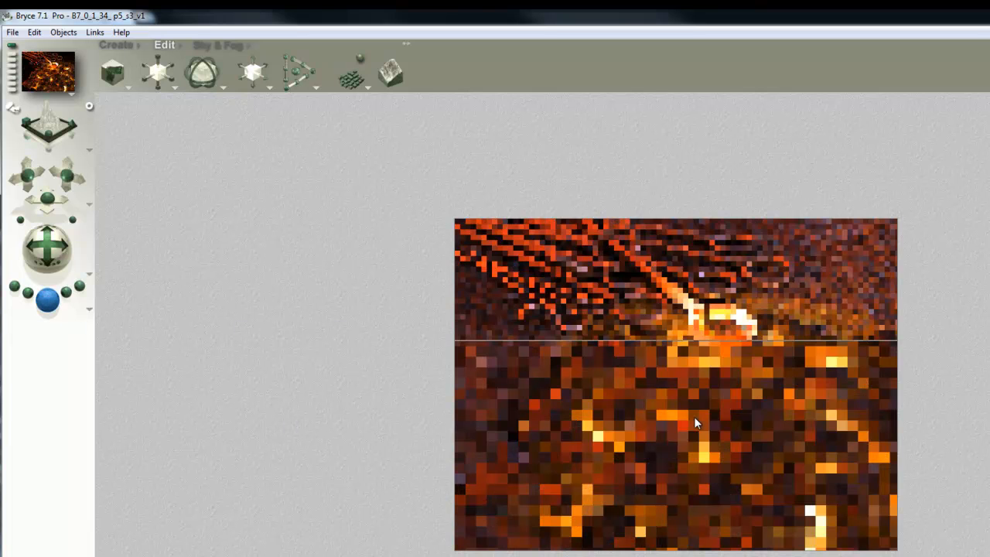
key(Escape)
key(Escape)
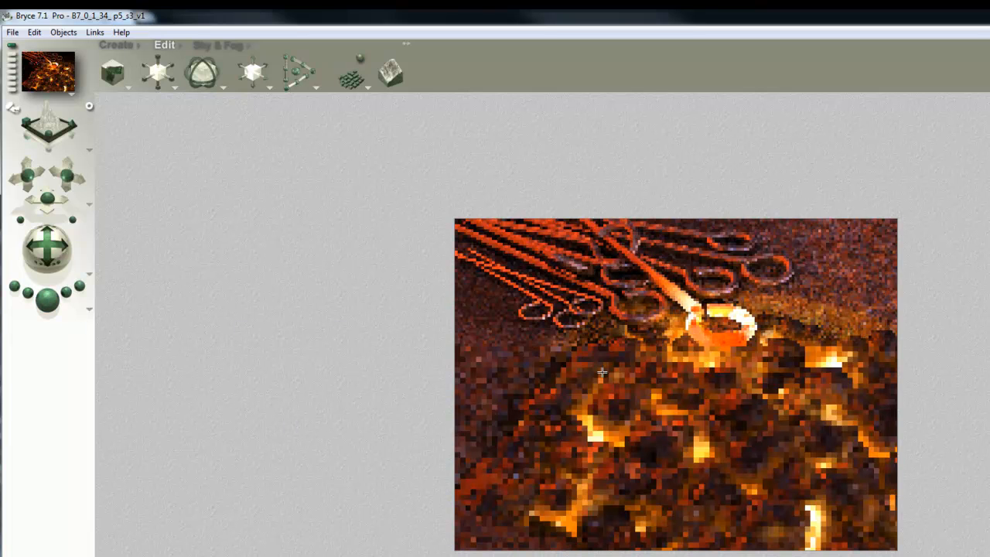
- Reposition the camera over the fire bed to frame the glowing ring, nearby coals and rod loops together, and render each framing
drag(50, 201, 69, 179)
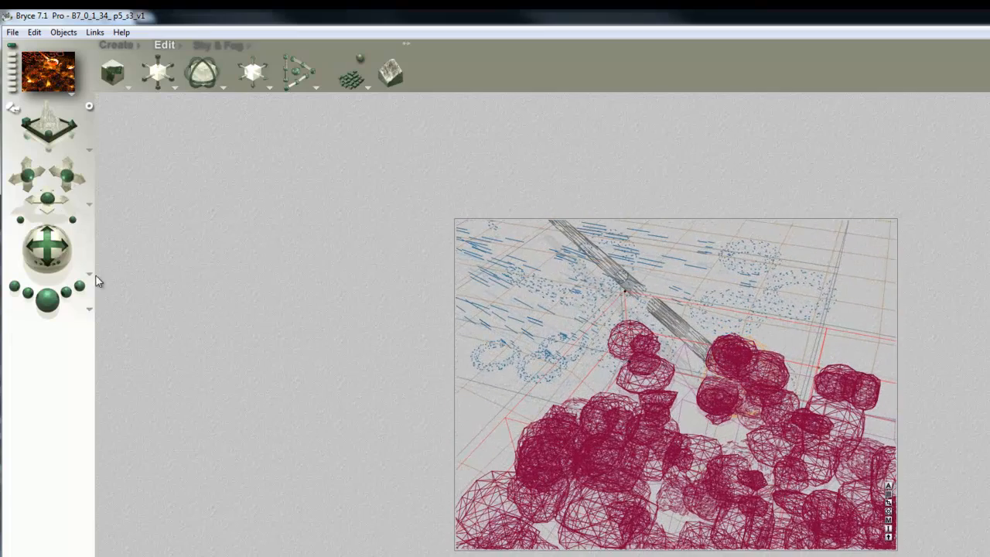
click(48, 308)
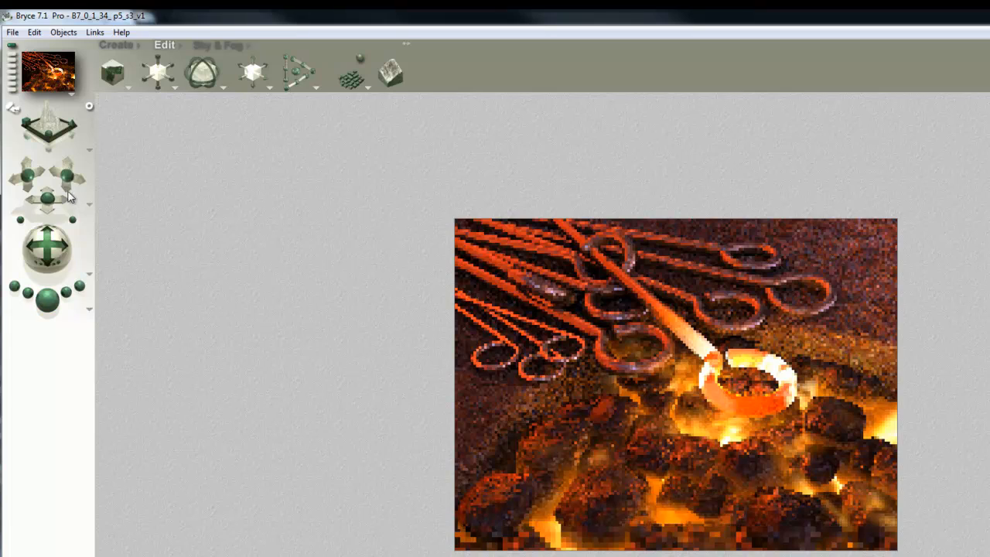
drag(68, 177, 67, 184)
drag(54, 246, 50, 244)
drag(48, 199, 51, 239)
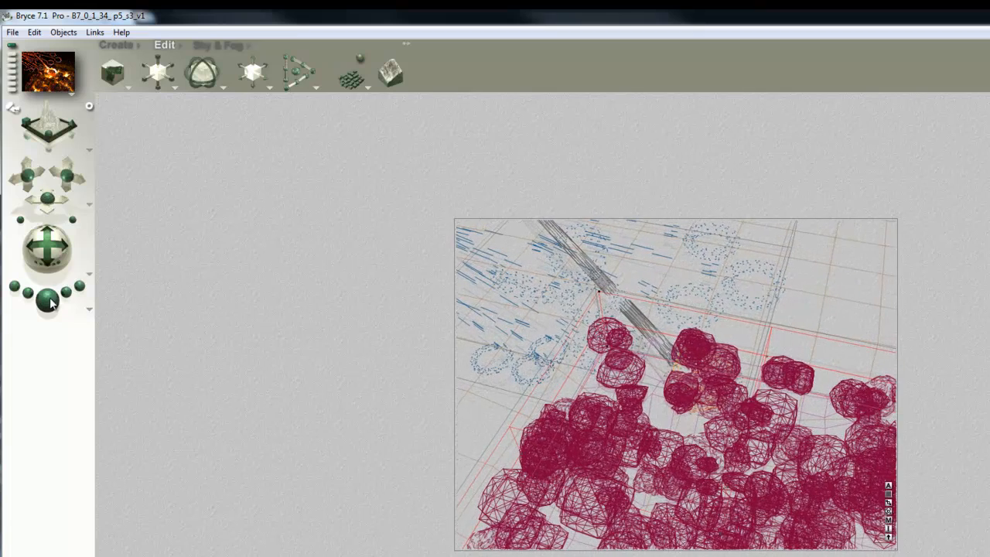
click(51, 297)
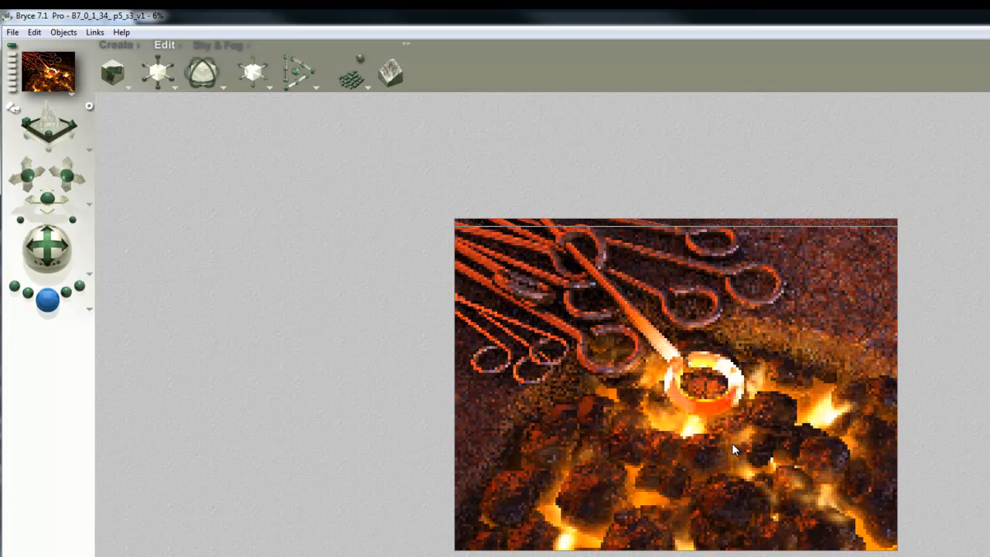
- Select the fire bed's Cube 1 in the side view, extend it a little further upward and re-render the camera view
click(684, 427)
key(3)
ctrl+click(738, 372)
click(761, 392)
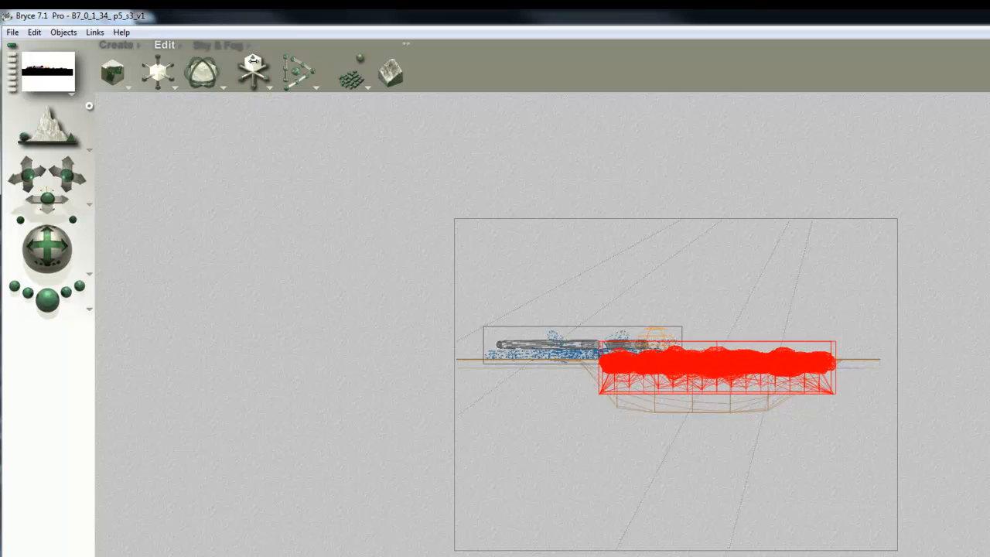
ctrl+click(713, 318)
click(742, 338)
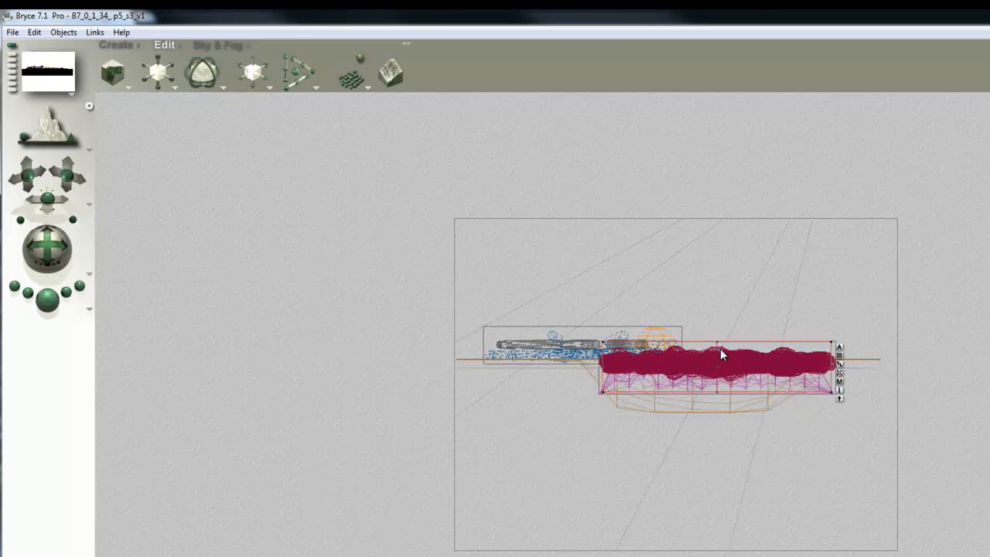
drag(717, 341, 721, 342)
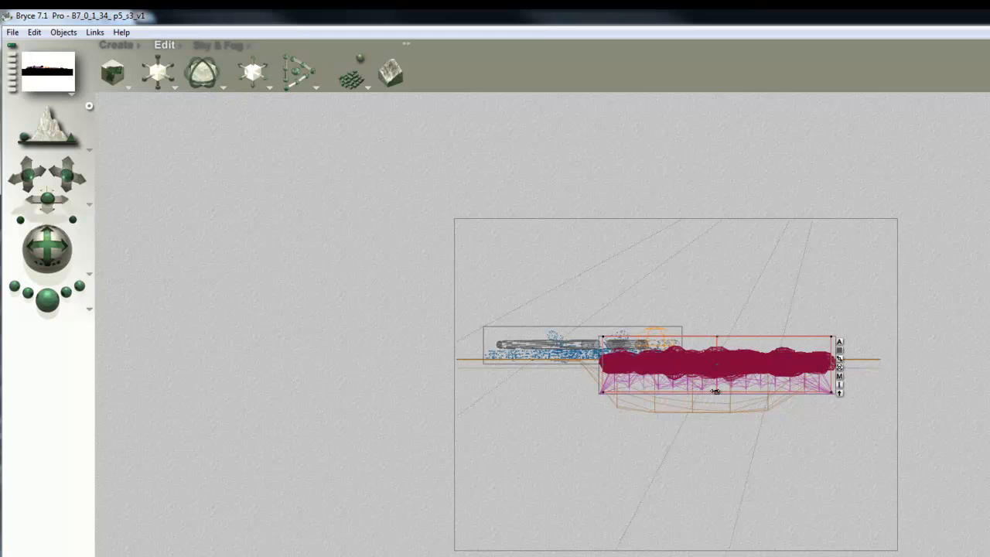
drag(717, 391, 716, 391)
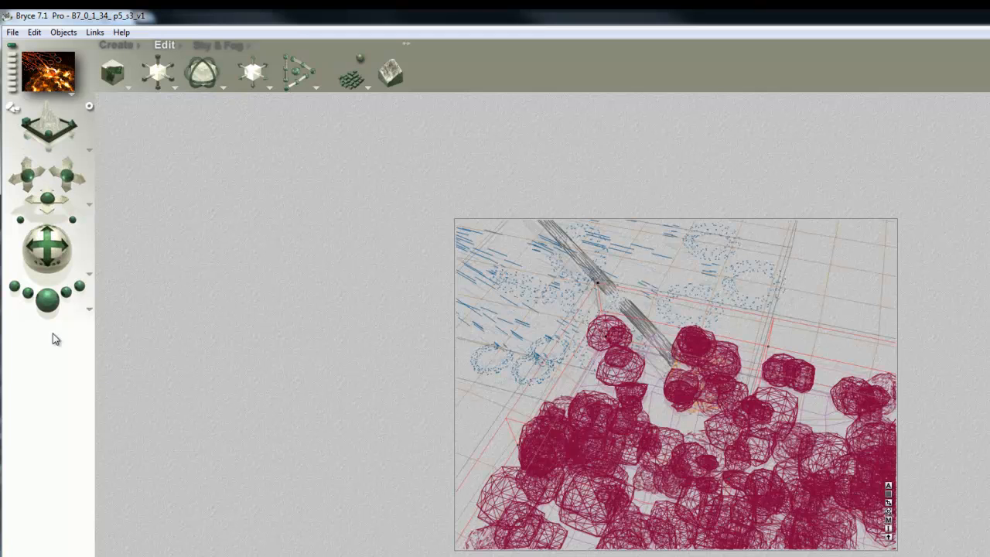
click(51, 299)
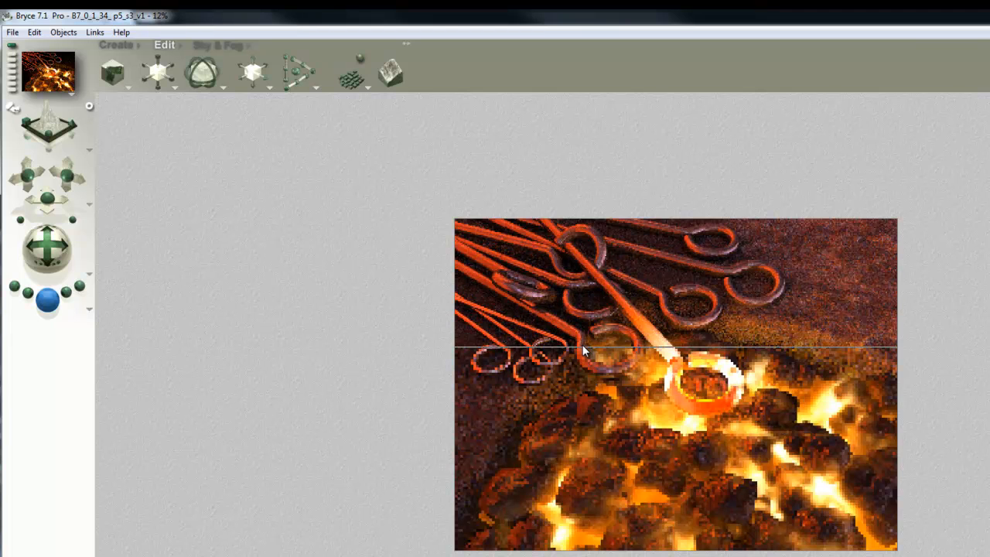
- Select Group 2 holding the hot rod, rotate it slightly, render small regions around its shaft and restart the full render
click(620, 311)
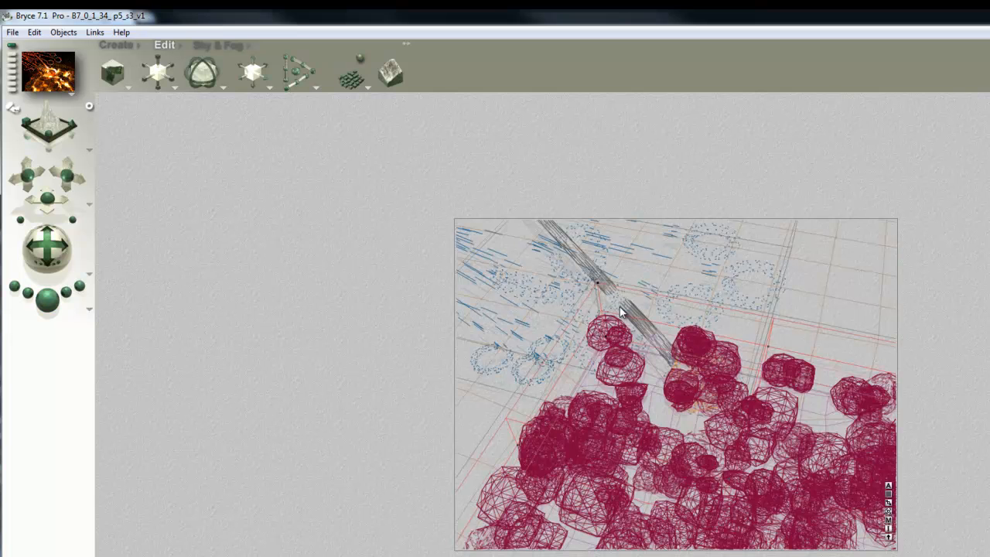
right_click(627, 304)
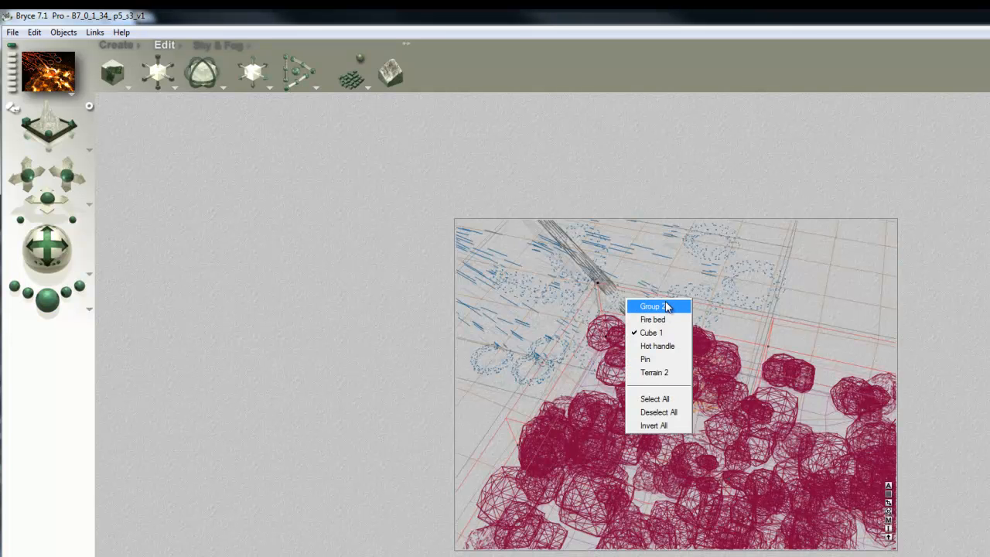
click(654, 306)
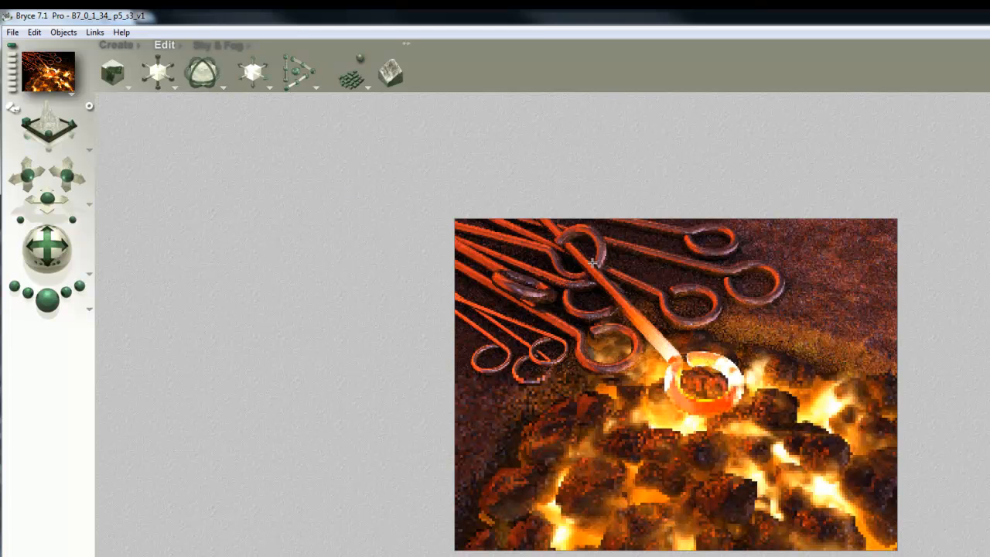
drag(618, 290, 569, 245)
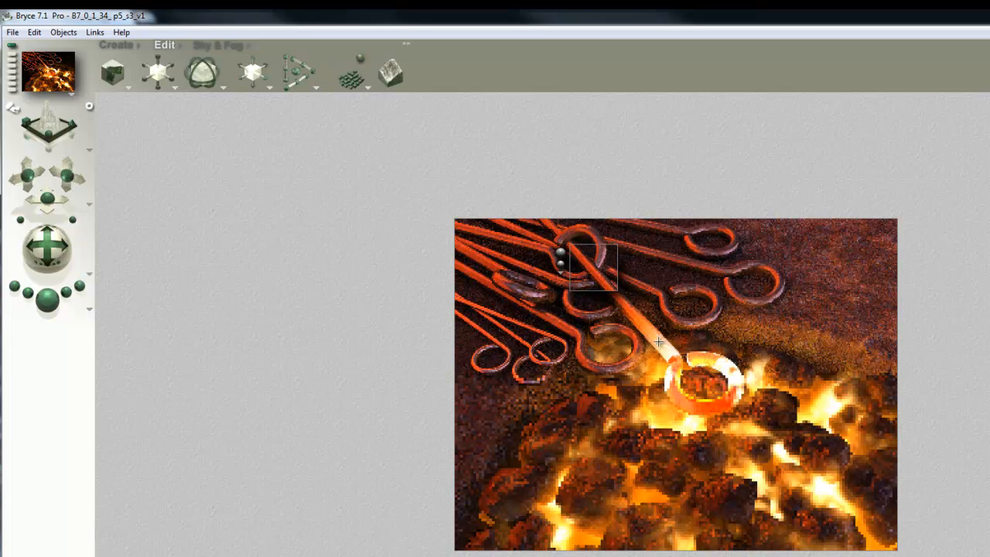
drag(596, 286, 529, 235)
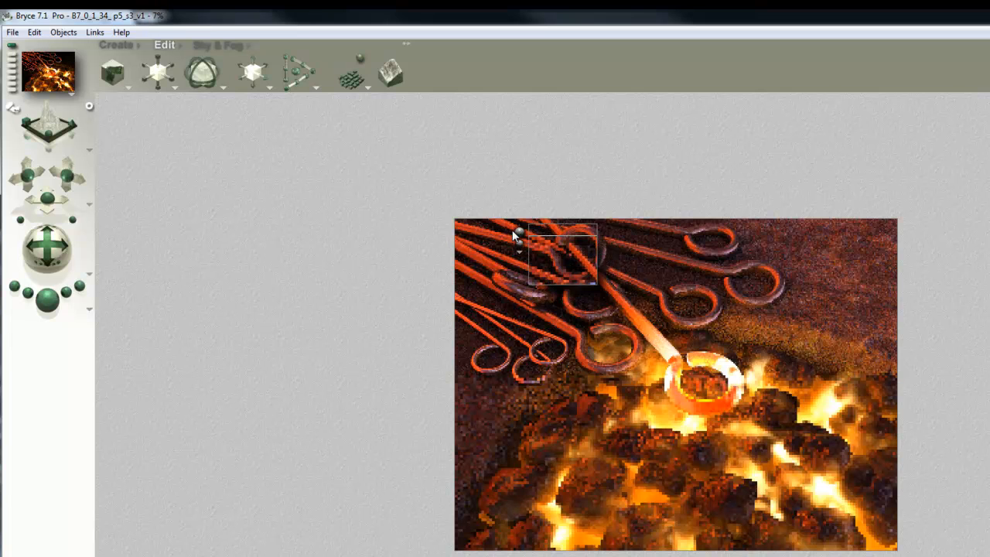
click(464, 186)
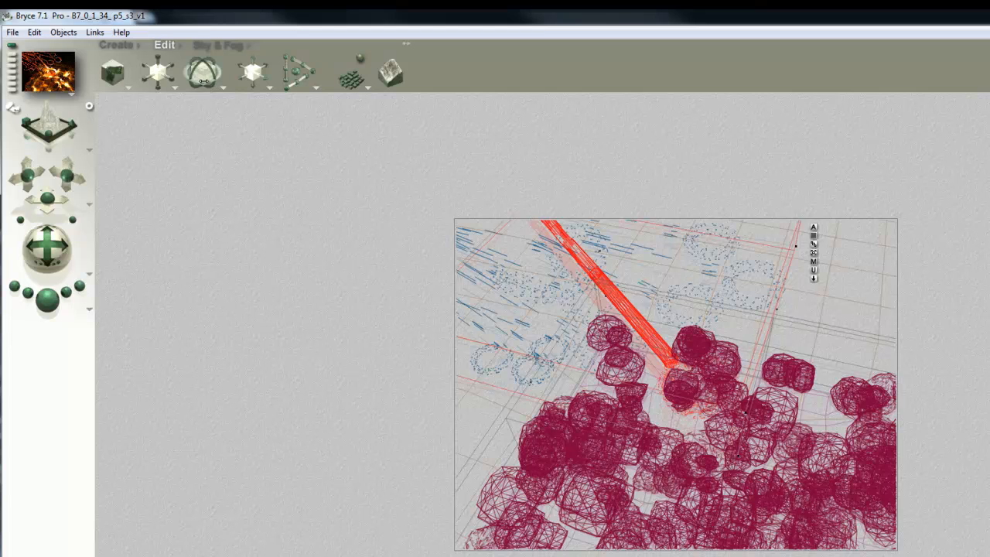
click(241, 130)
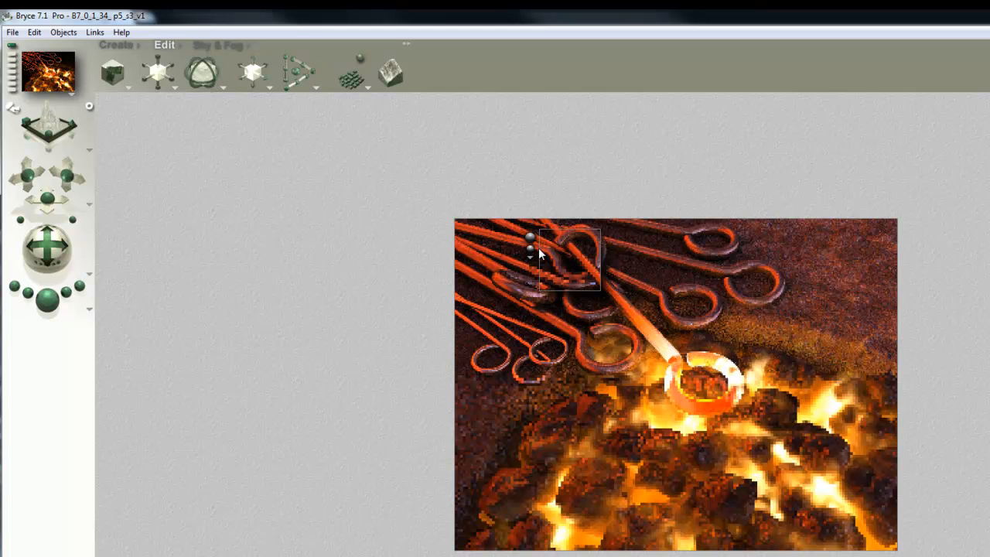
drag(617, 299, 566, 252)
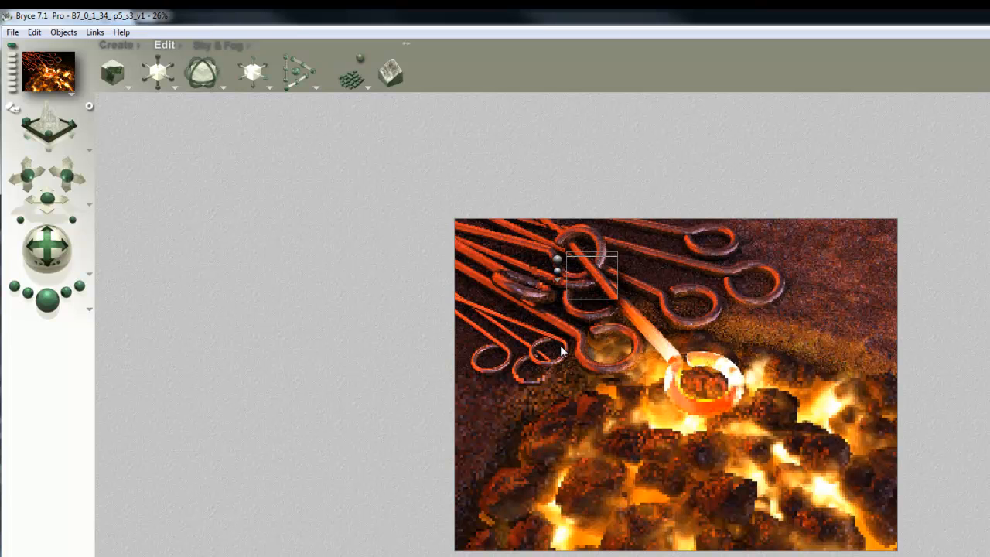
click(274, 359)
key(ctrl+r)
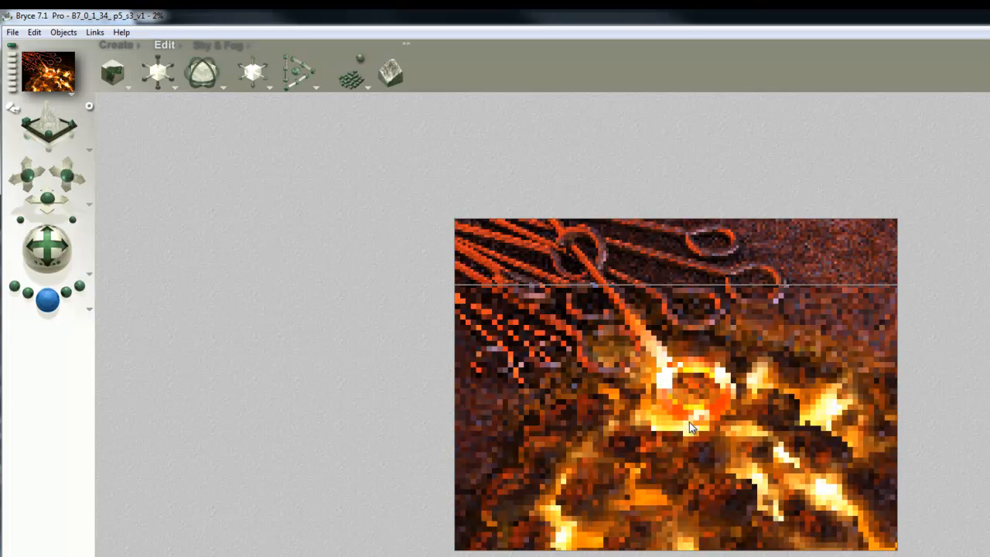
- Select the Orange Glow object, enable Depth of Field in the render options and match the focal length to that selection
click(729, 421)
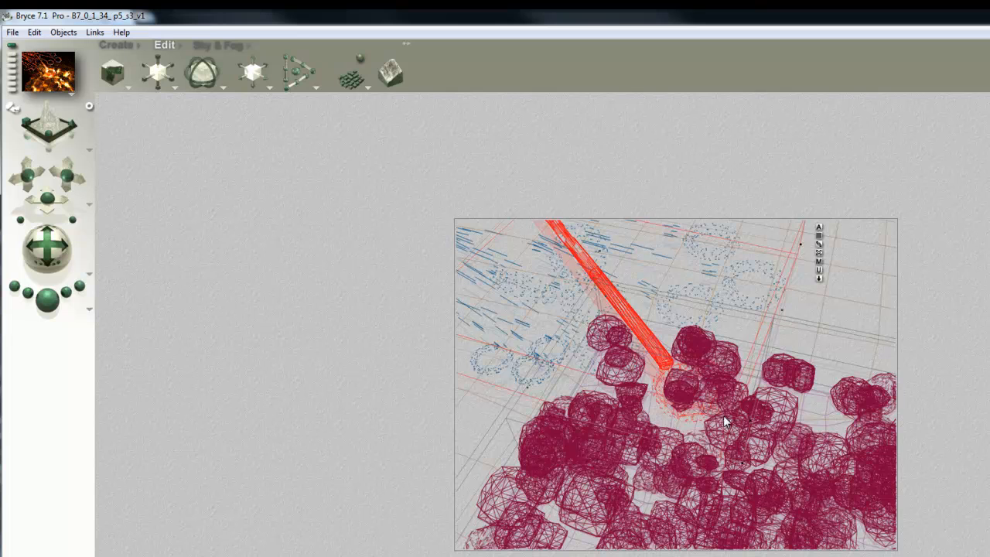
ctrl+click(699, 391)
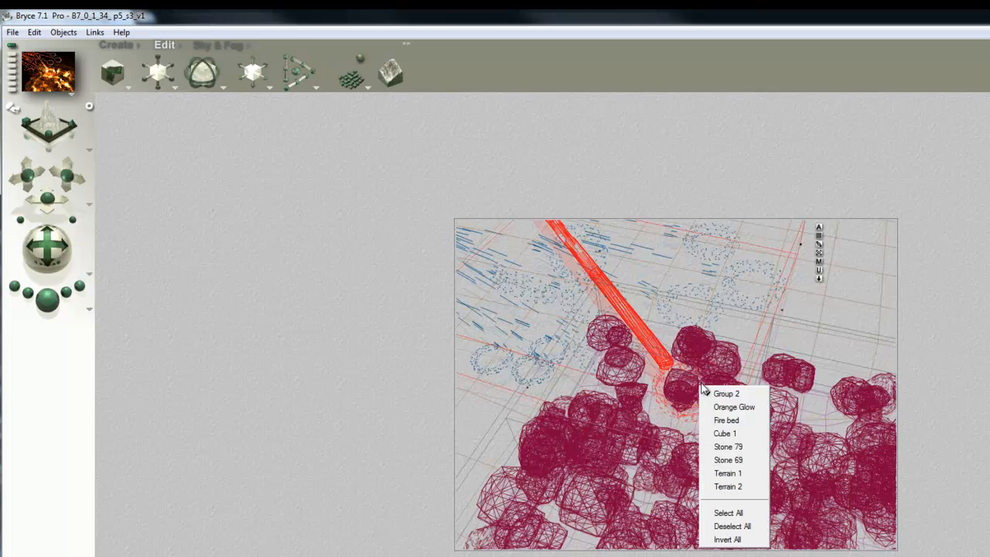
click(735, 408)
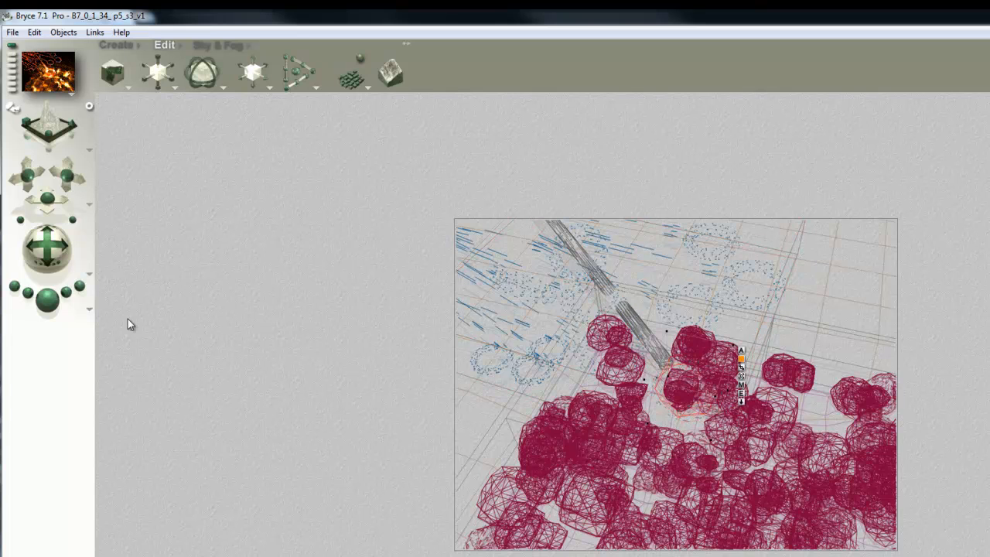
click(89, 310)
click(115, 380)
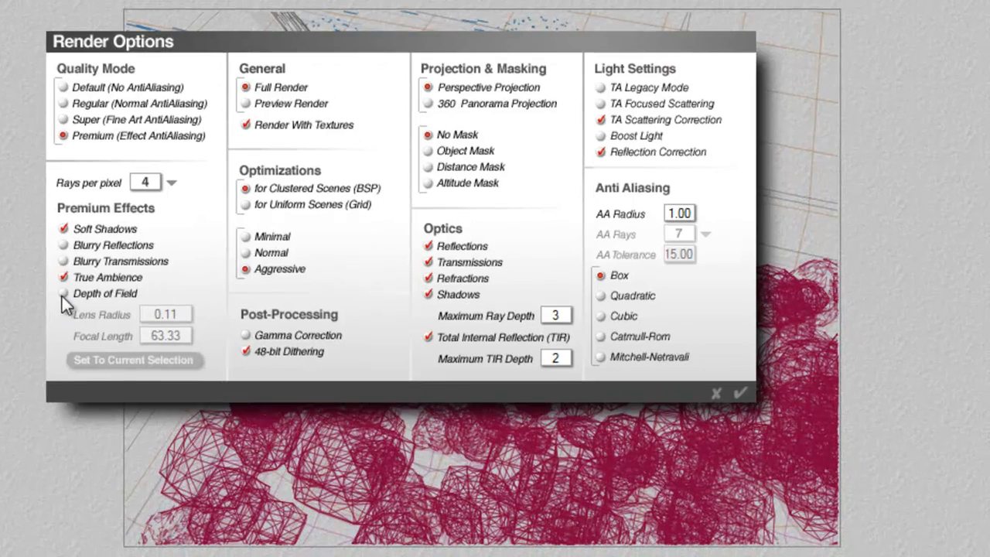
click(63, 294)
click(153, 360)
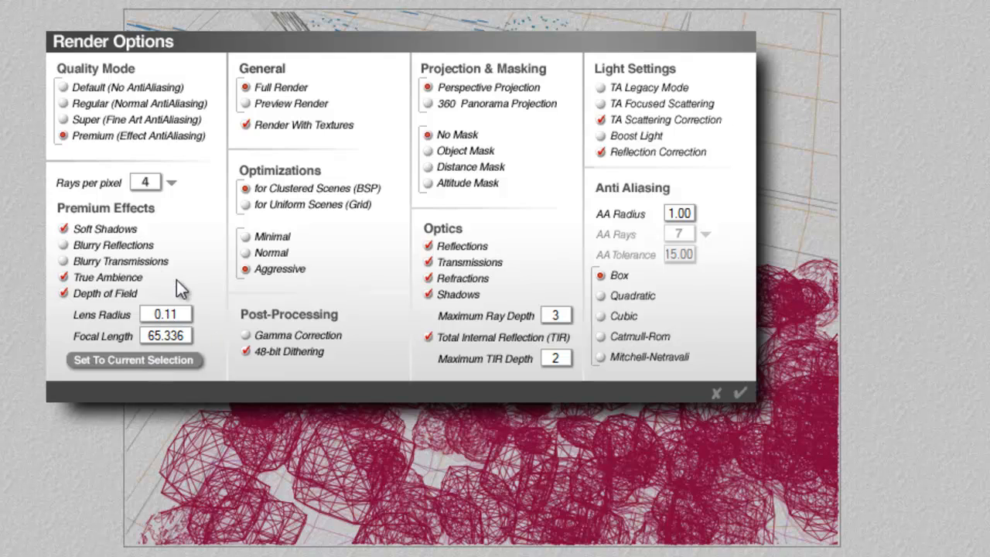
- Set the rays per pixel to 36, accept the render options and render test regions around the far rod loop and ground
click(173, 186)
click(221, 282)
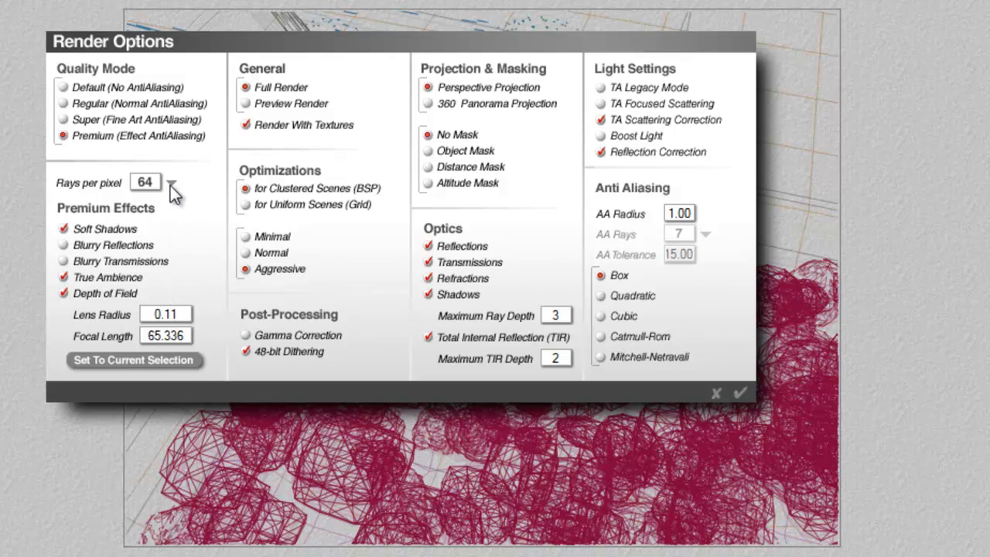
click(170, 184)
click(201, 263)
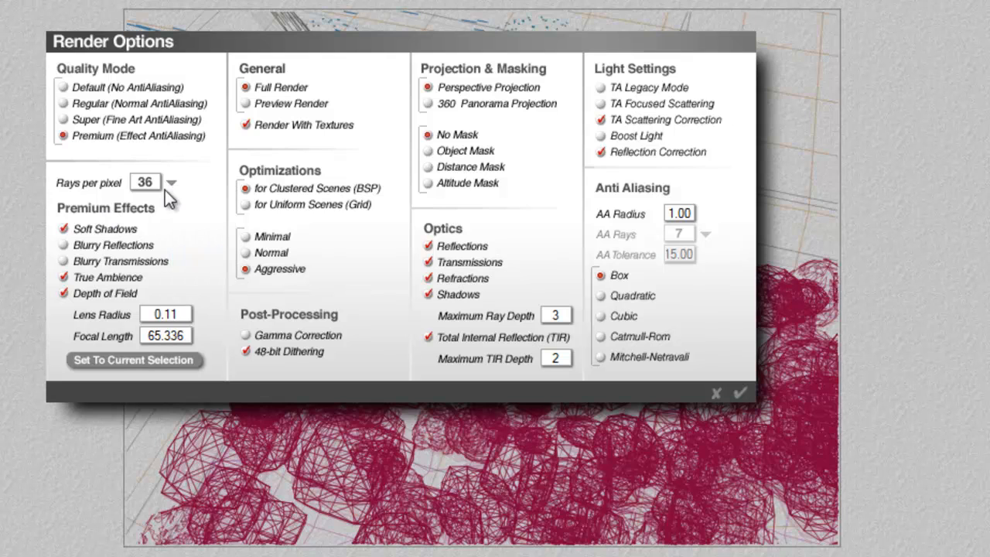
click(740, 393)
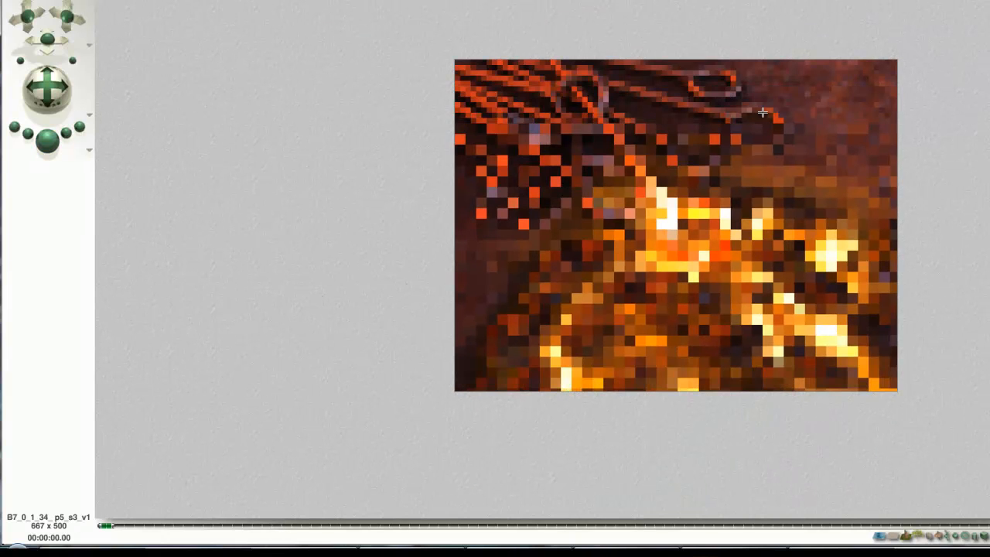
drag(763, 112, 707, 67)
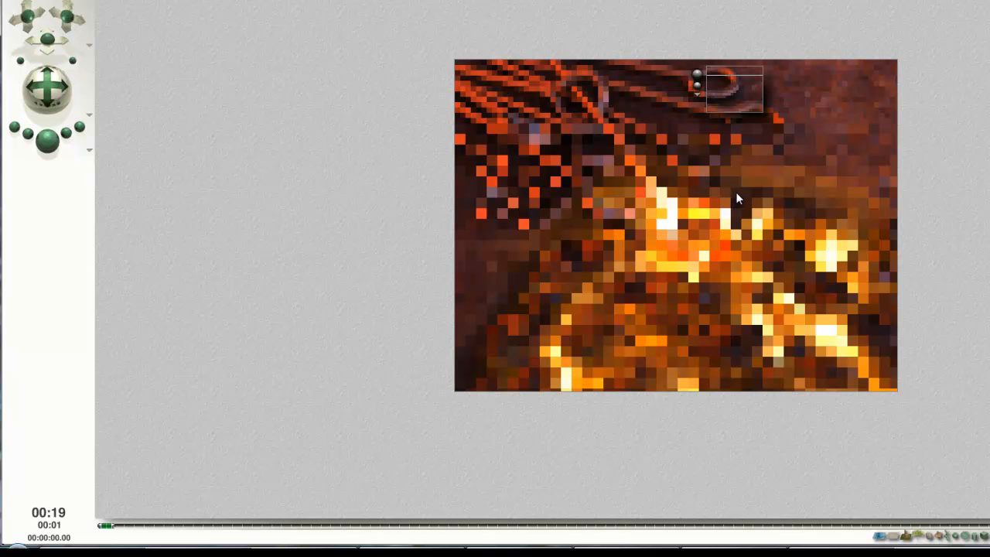
drag(833, 106, 802, 63)
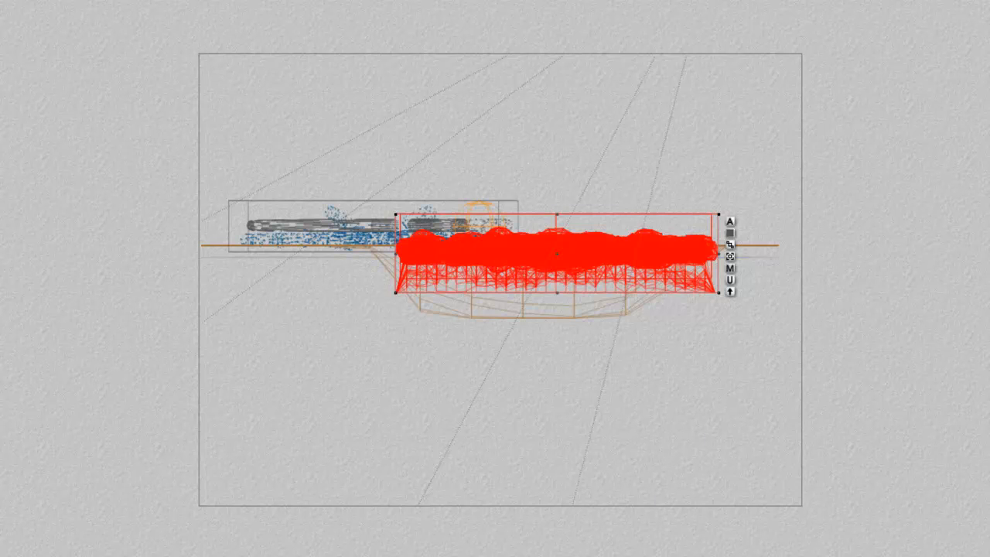
- Select the fire bed's stones together with Terrain 1, open their material and set its preview to Current Selection
click(525, 246)
right_click(623, 280)
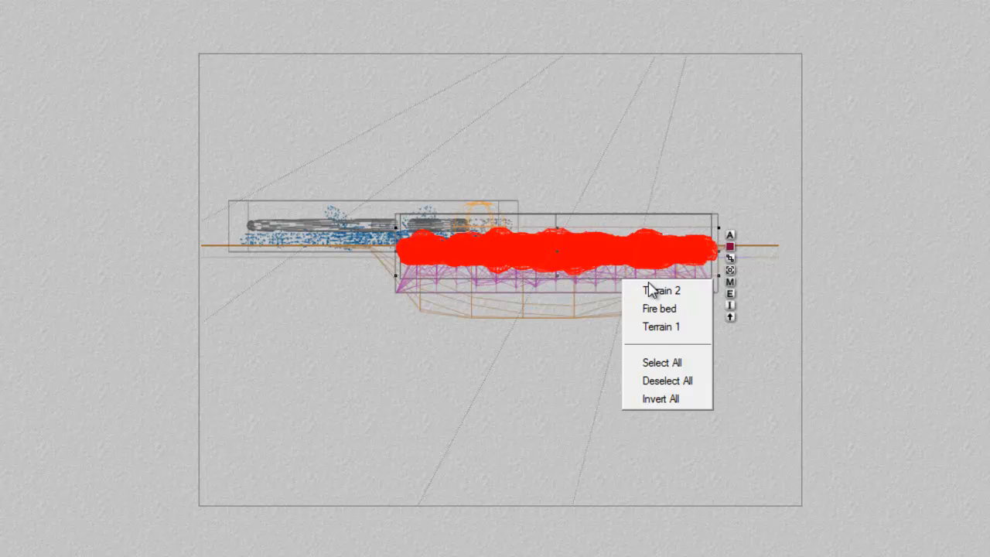
click(659, 327)
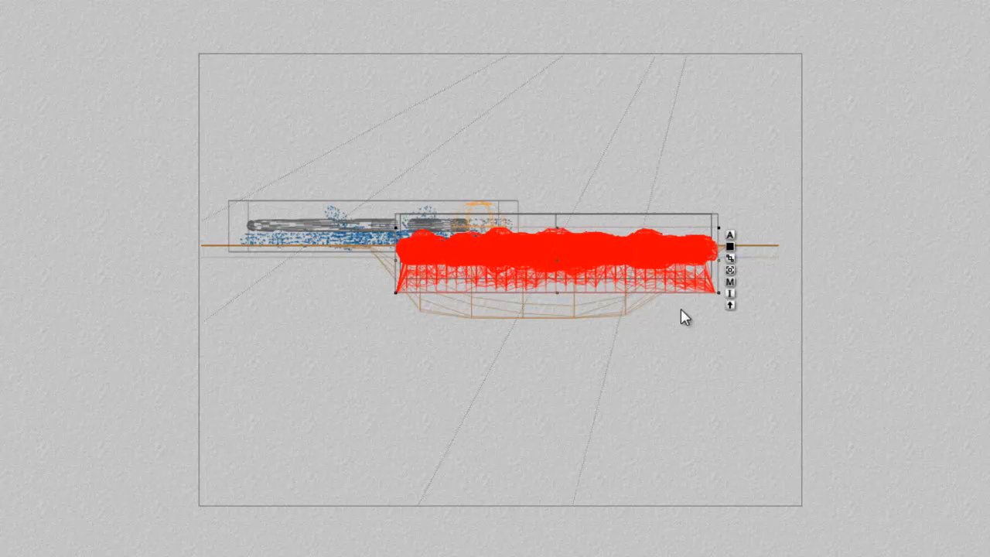
click(730, 283)
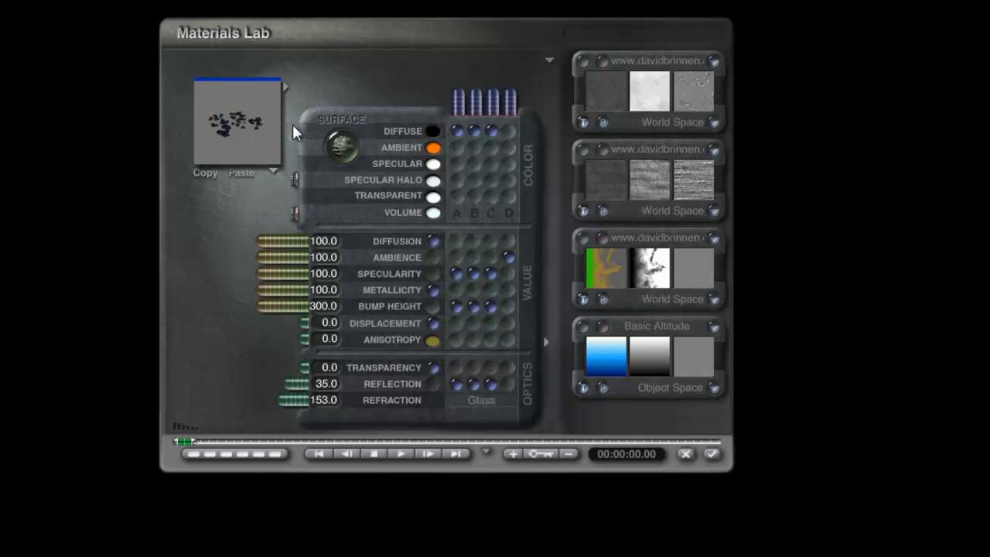
click(273, 171)
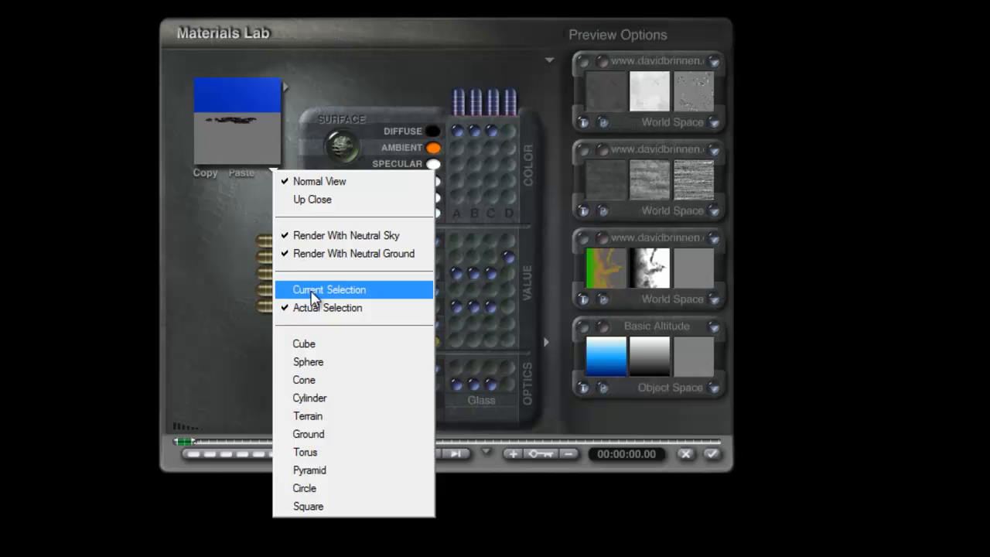
click(277, 287)
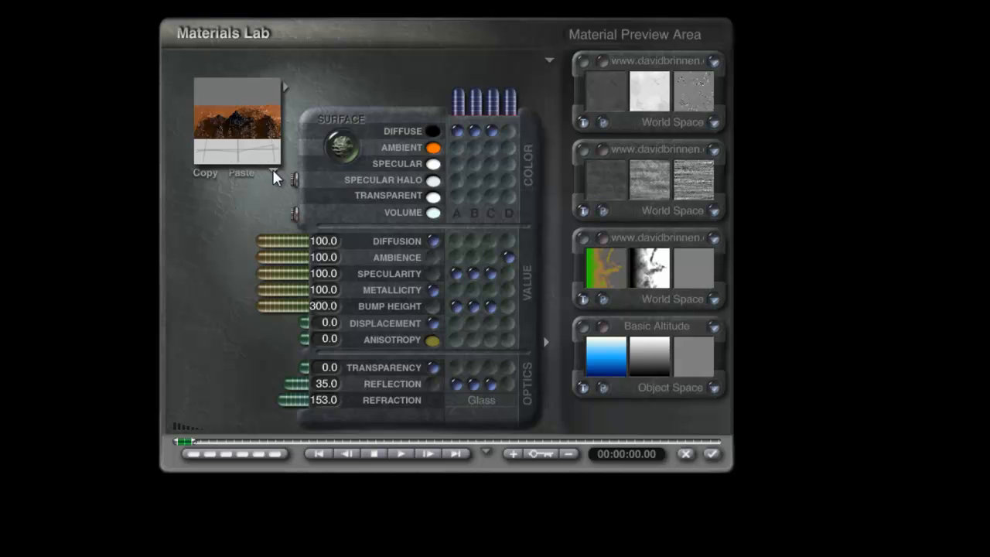
- Offset the Basic Altitude texture of the coal material to 70 BU on Y and accept the material
click(584, 327)
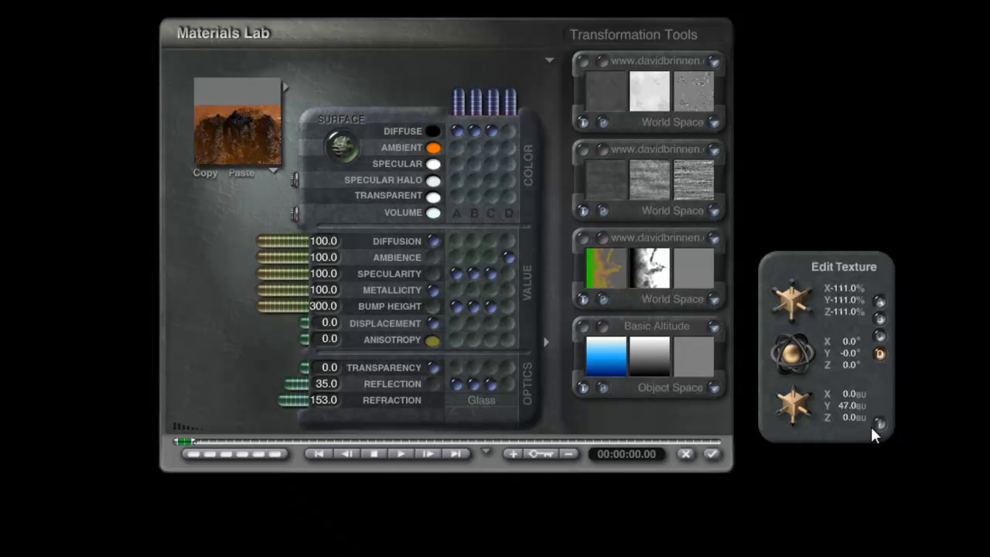
drag(804, 400, 791, 390)
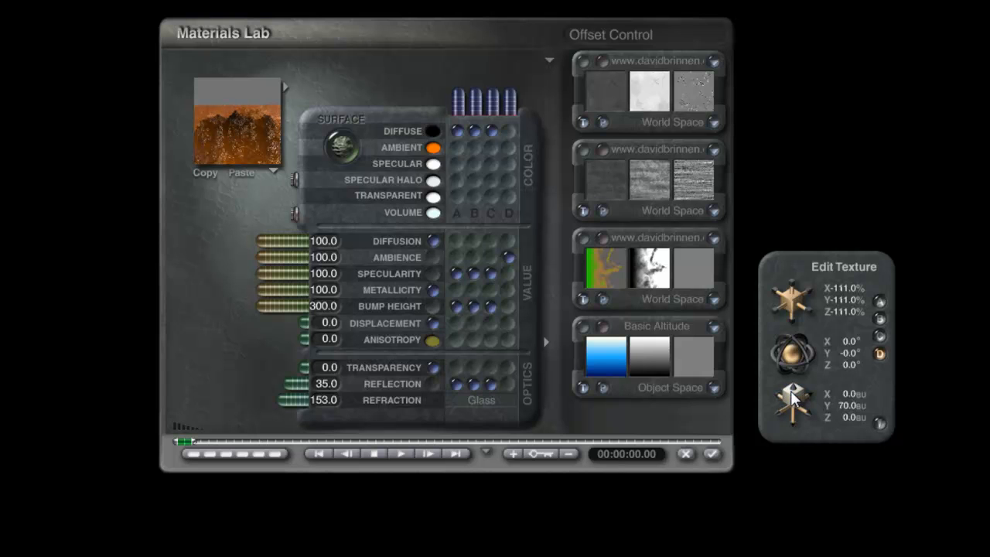
click(878, 423)
click(710, 454)
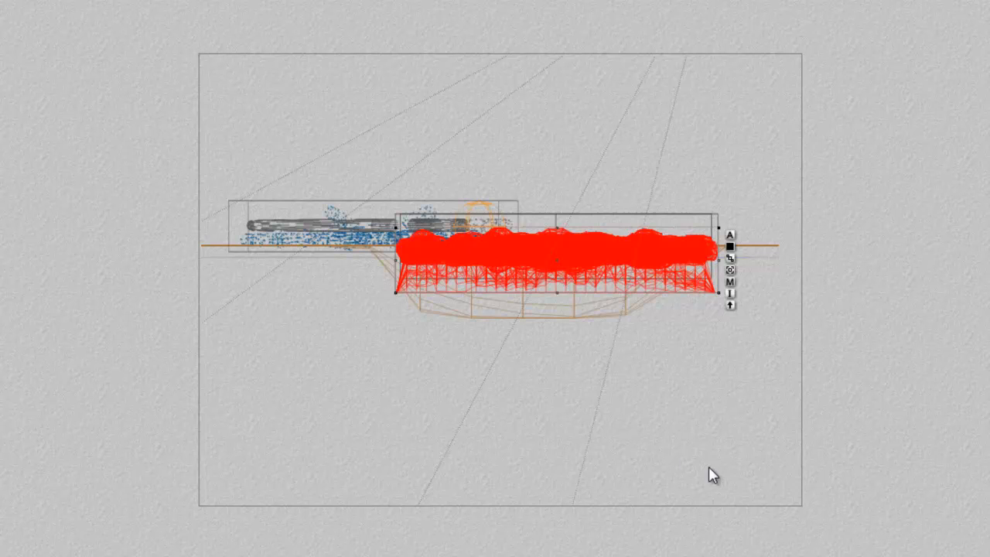
- Resume the render through the camera, test a small region around the stones beside the hot ring, and leave the render
key(1)
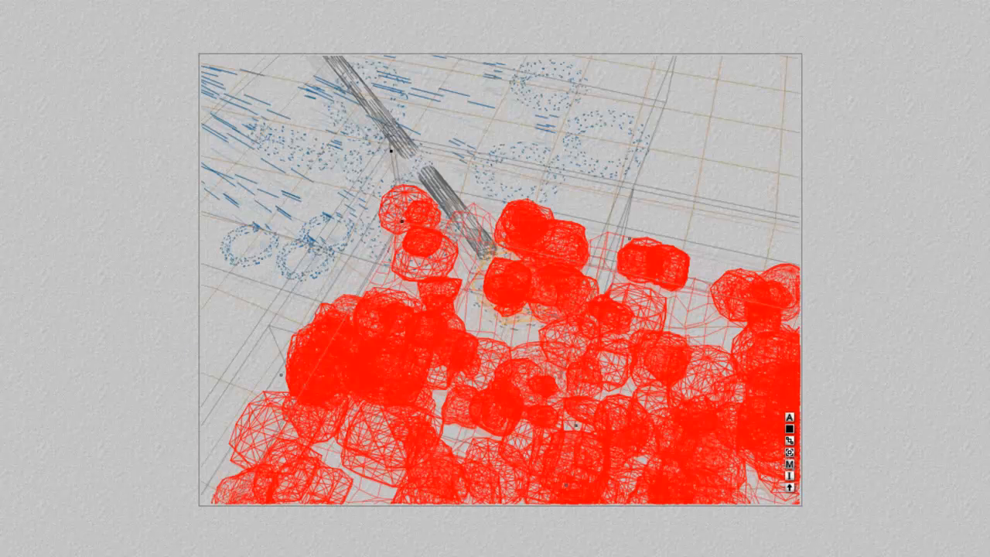
click(16, 290)
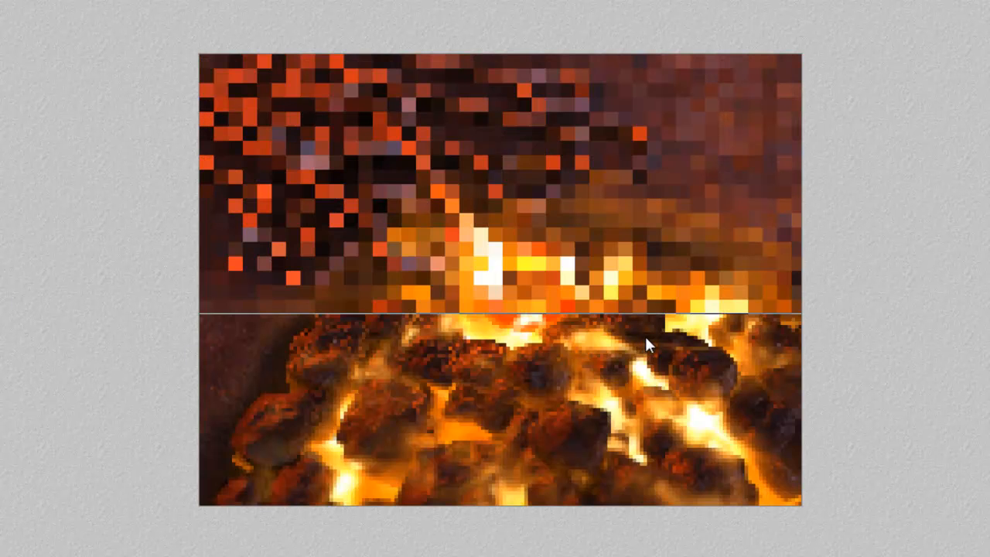
drag(691, 353, 578, 280)
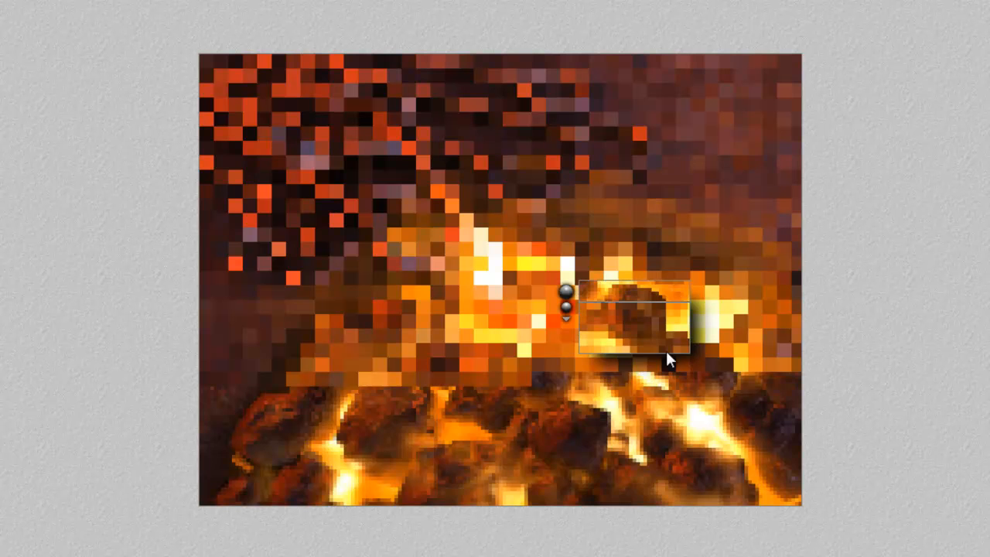
key(Escape)
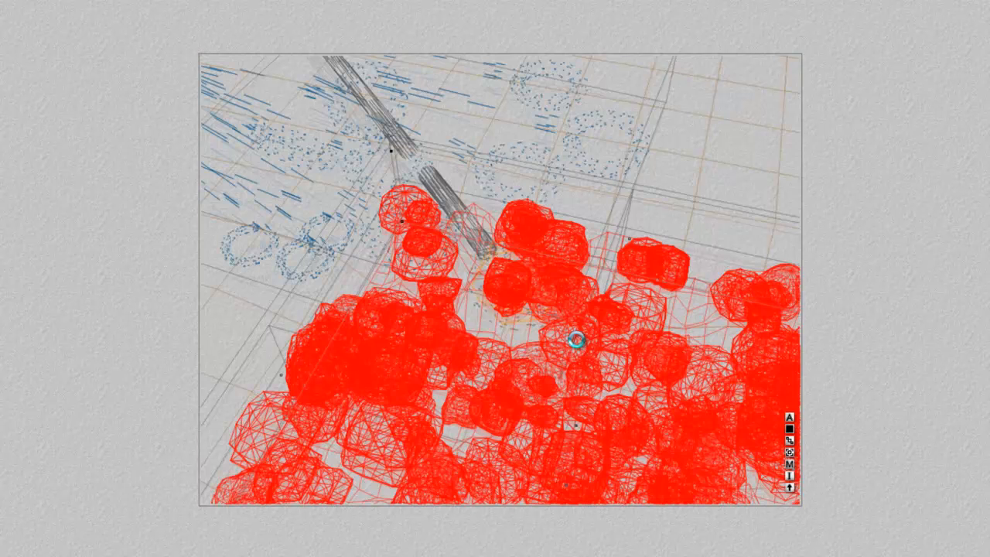
- Try to raise all scene objects except the camera in the side view
key(4)
drag(720, 425, 254, 193)
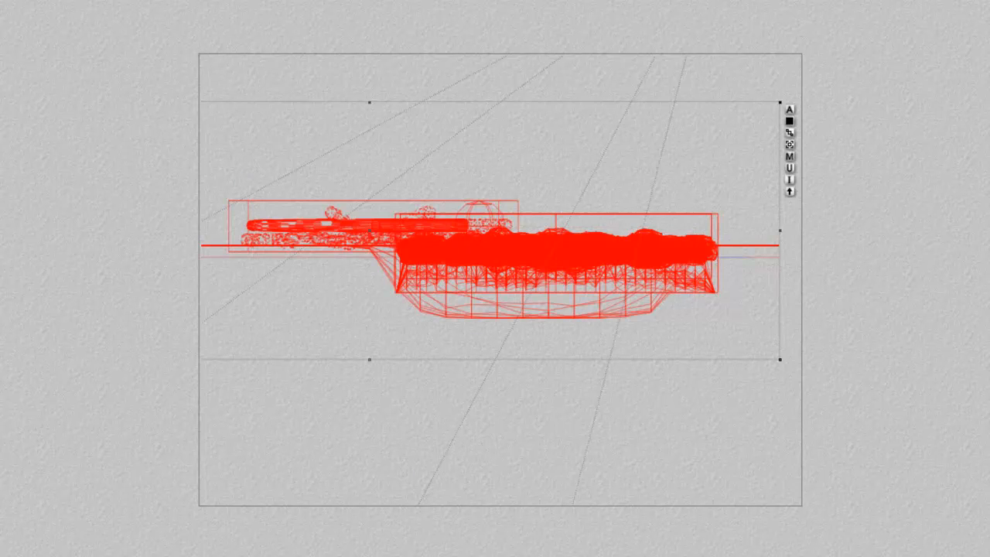
key(plus)
key(minus)
key(minus)
key(minus)
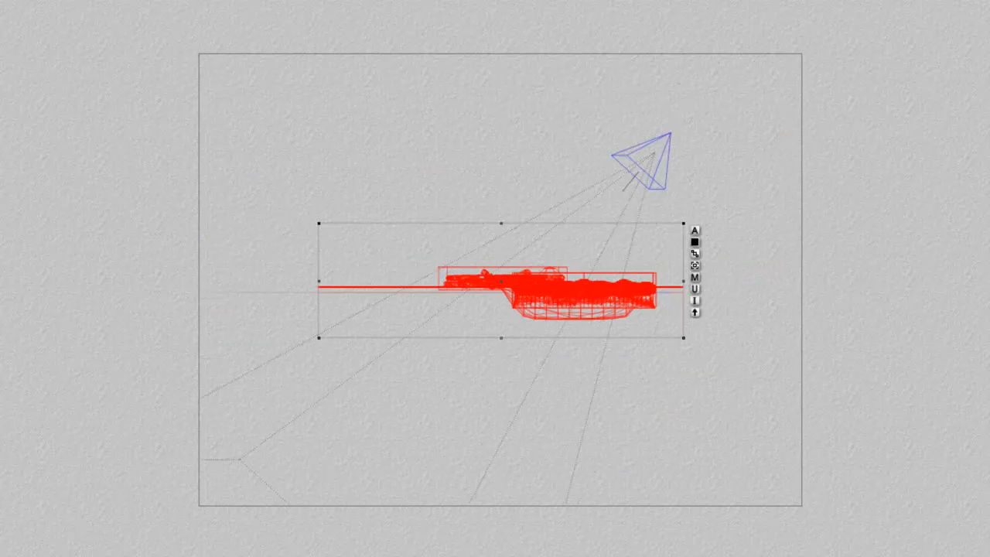
key(Page_Up)
key(Page_Up)
key(Page_Up)
key(Page_Up)
key(Page_Up)
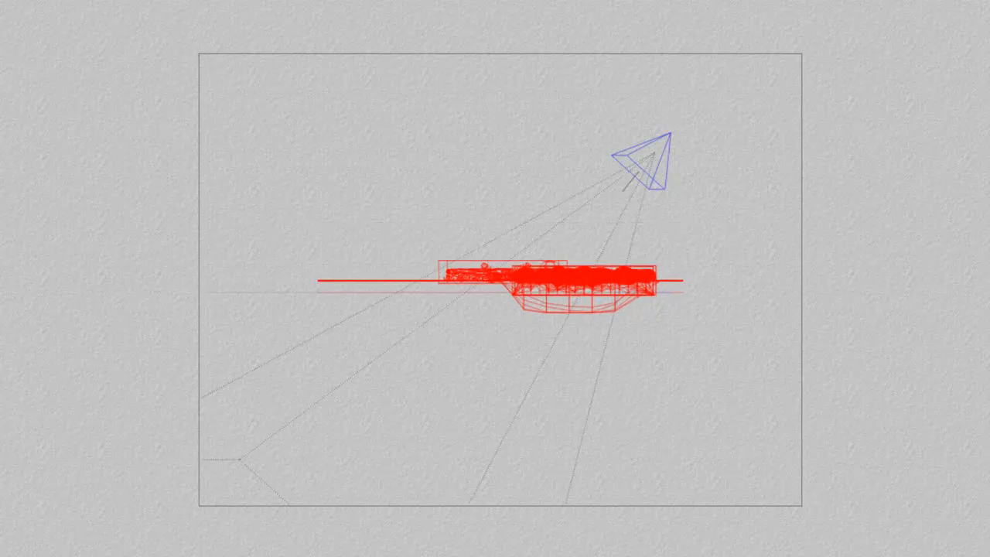
key(1)
key(Escape)
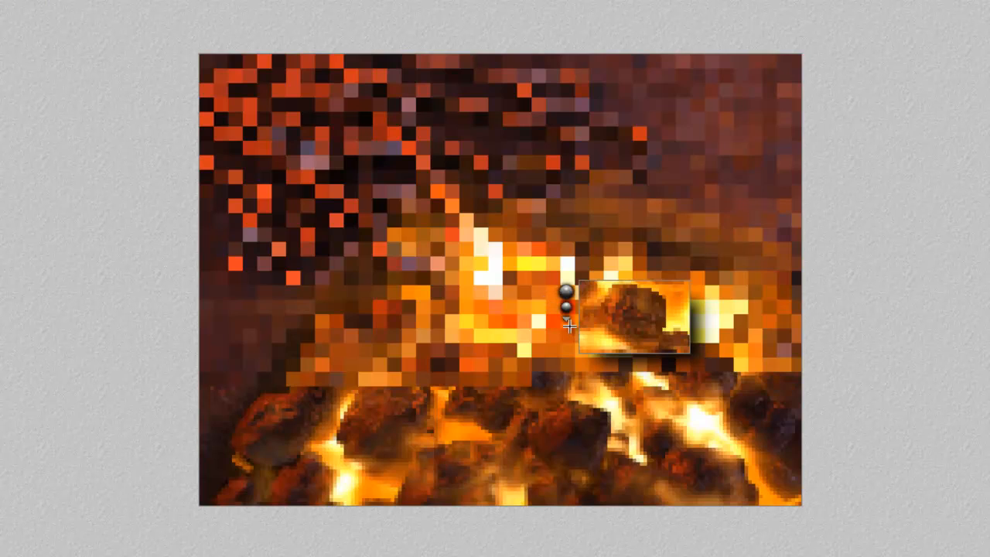
- Select all scene objects together with the camera in the side view
key(4)
click(695, 302)
drag(737, 409, 316, 109)
- Try to raise the selected objects and camera together, check the camera view, and undo the move
key(Page_Up)
key(Page_Up)
key(Page_Up)
key(Page_Up)
key(Page_Up)
key(Page_Up)
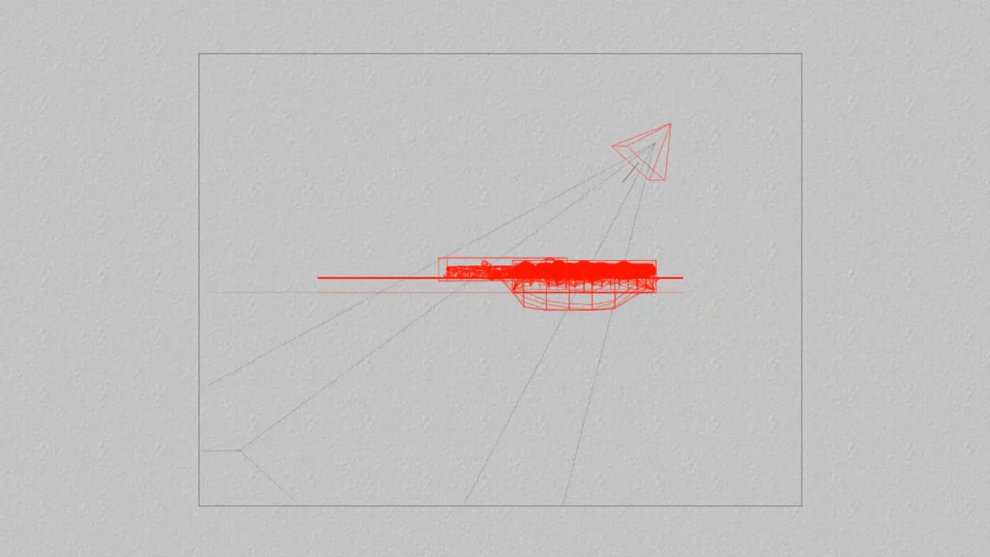
key(1)
key(ctrl+z)
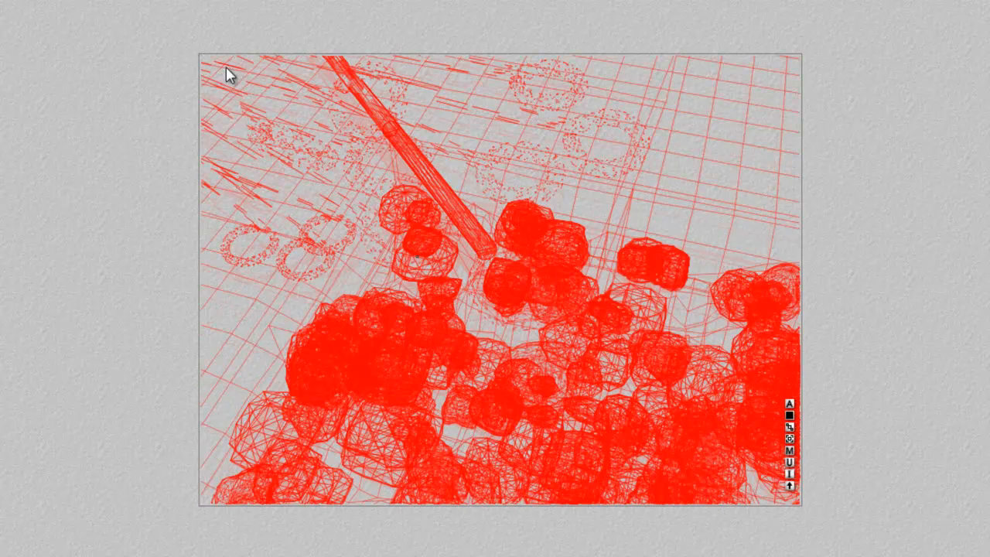
- Group the selected objects with the camera, raise the whole group in the side view and return to the camera view
key(4)
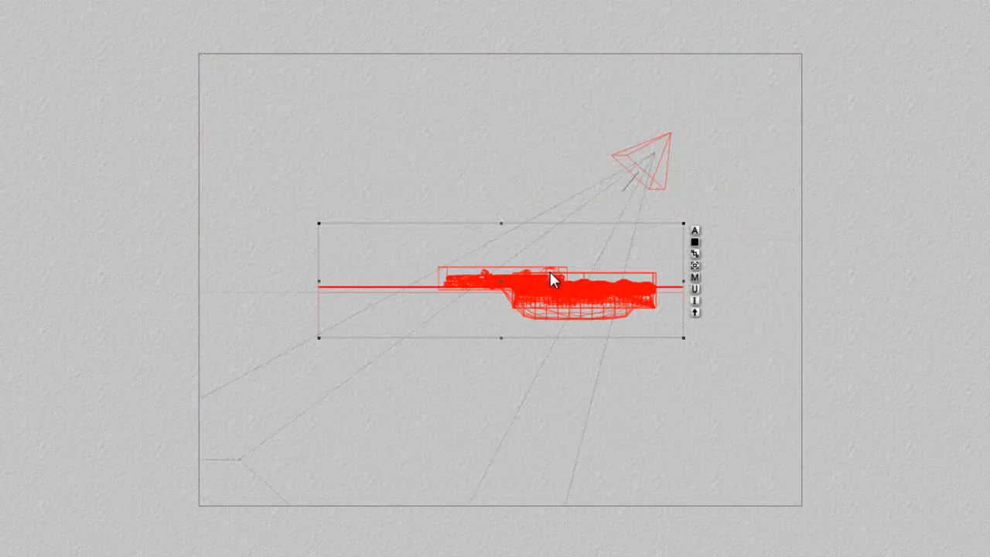
click(696, 290)
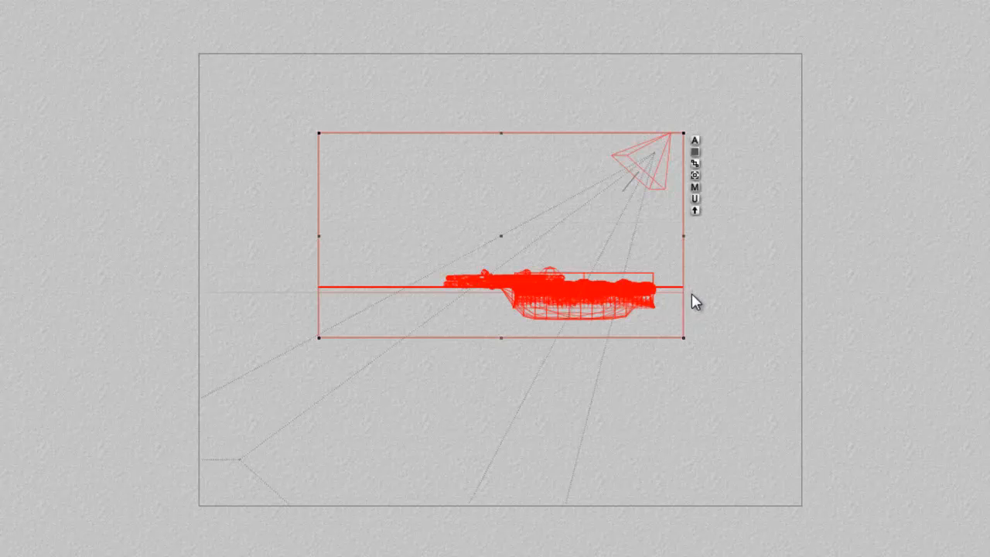
key(Page_Up)
key(Page_Up)
key(Page_Up)
key(Page_Up)
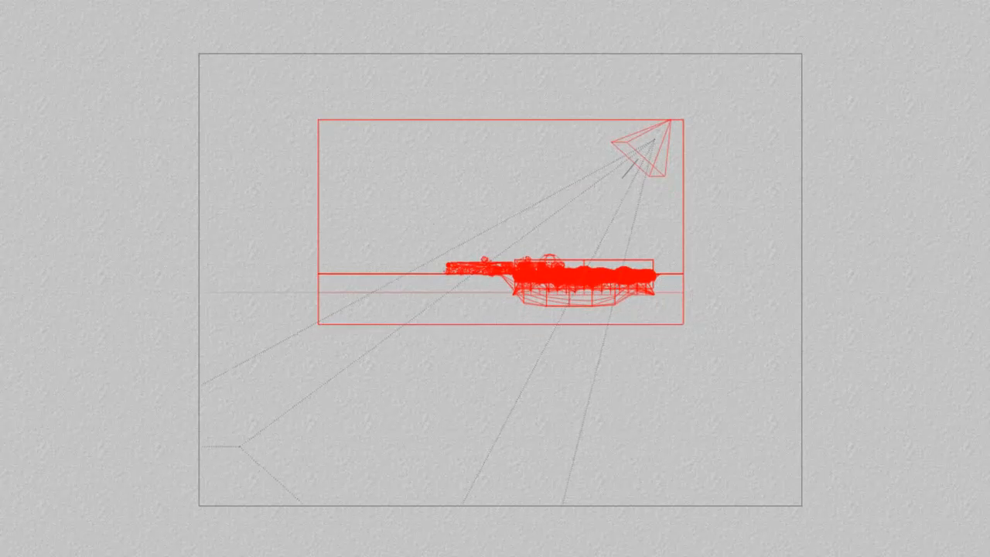
key(1)
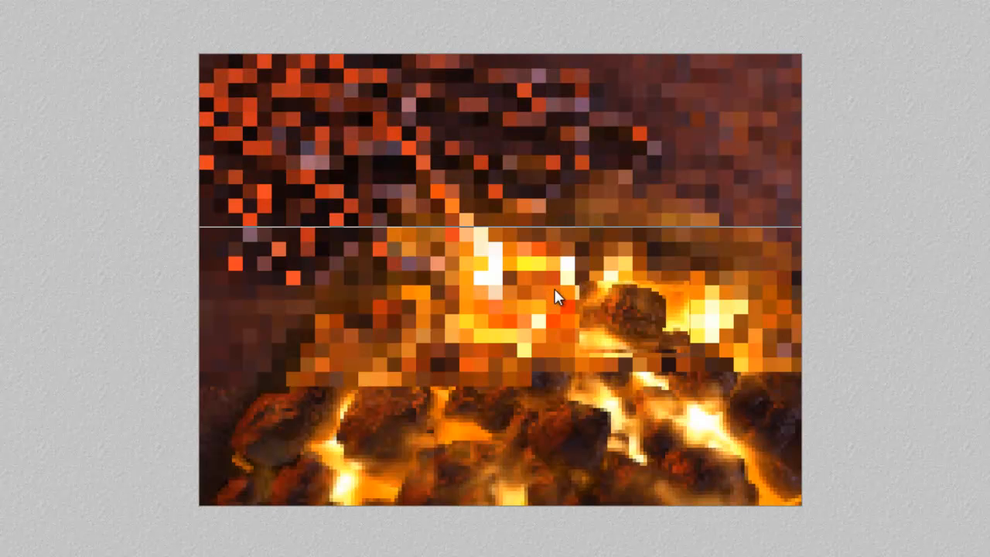
- Render a test region around the glowing ring, set the rays per pixel to 64 and accept the render options
drag(608, 362, 456, 226)
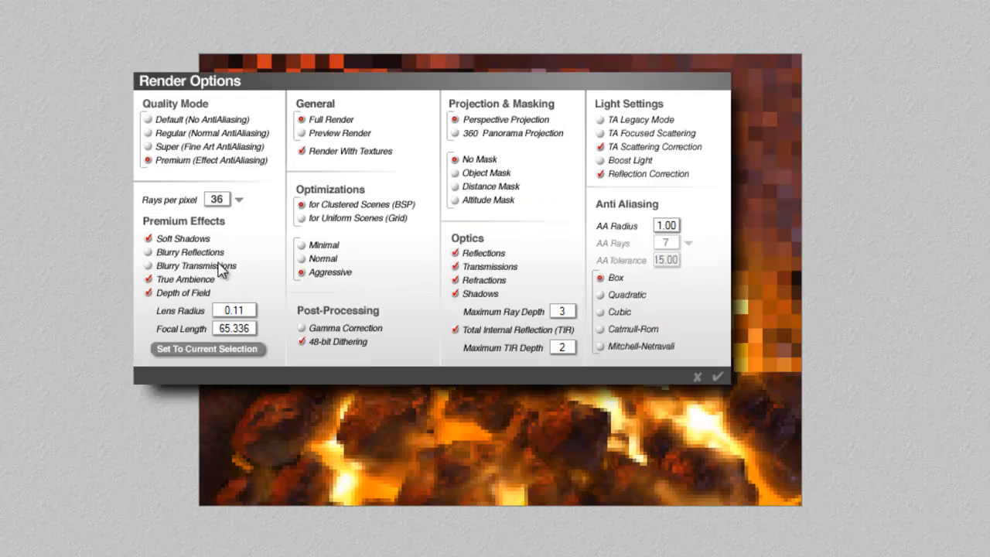
click(239, 200)
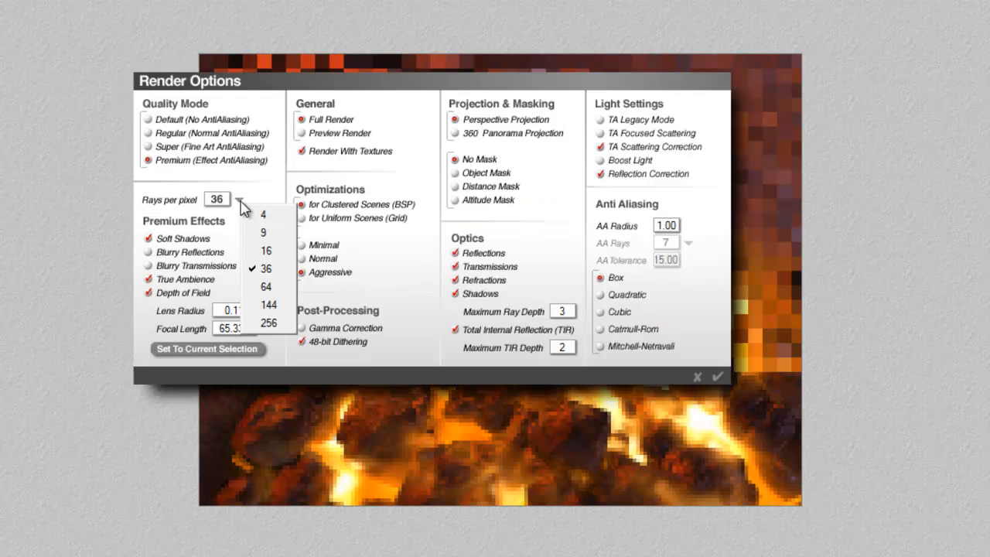
click(266, 287)
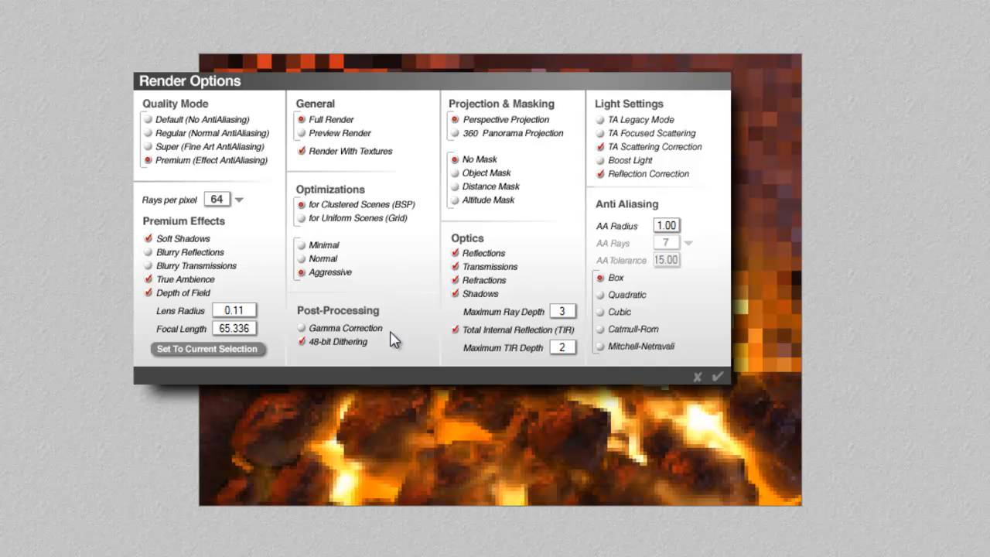
click(718, 376)
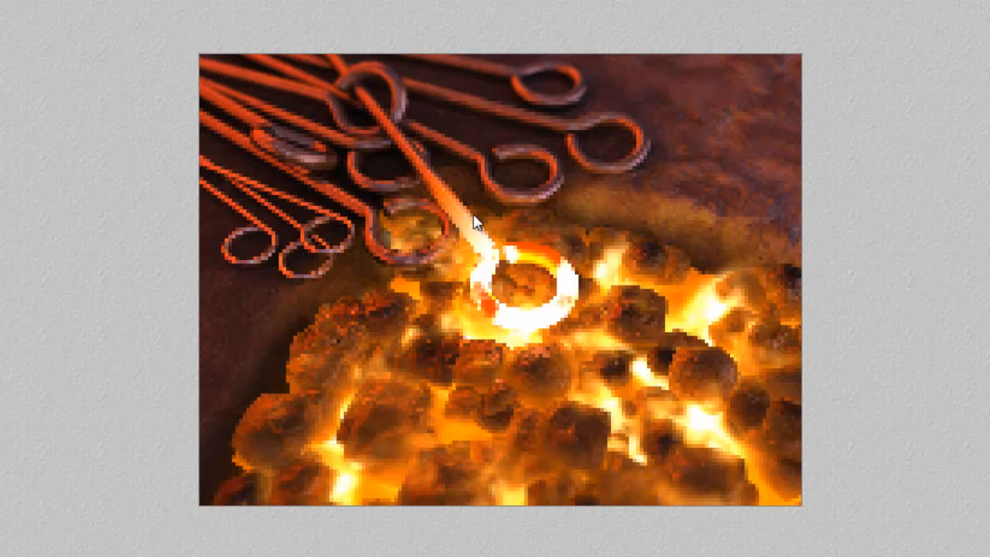
- Edit the ground terrain, raising the brush level and painting white over the fire pit's lower-right edge
key(Escape)
right_click(730, 198)
click(772, 206)
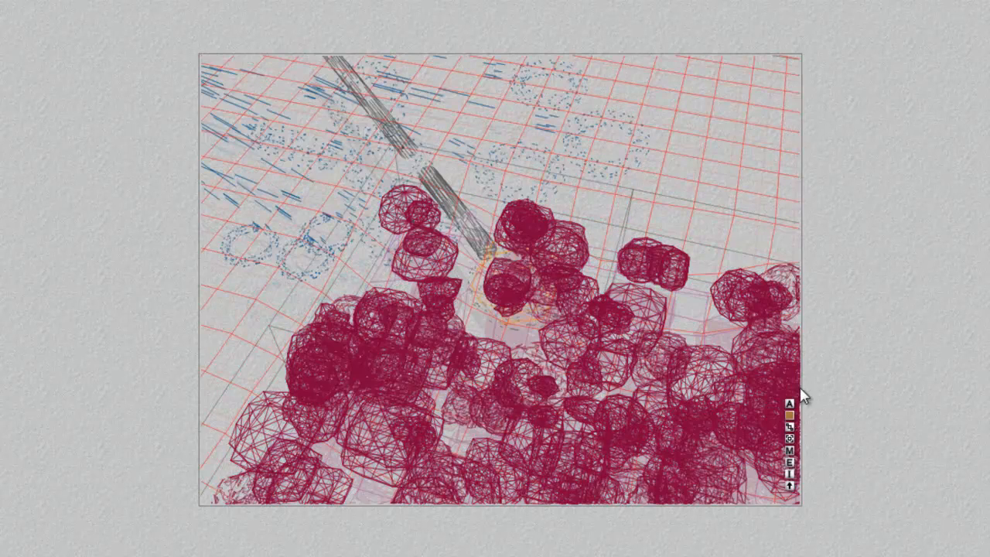
click(789, 461)
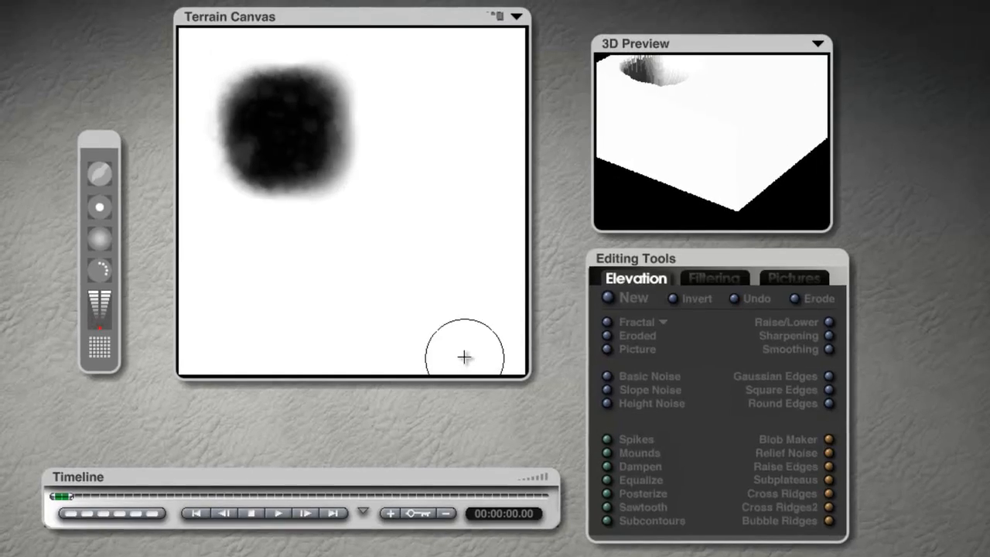
drag(99, 328, 102, 292)
drag(341, 203, 347, 179)
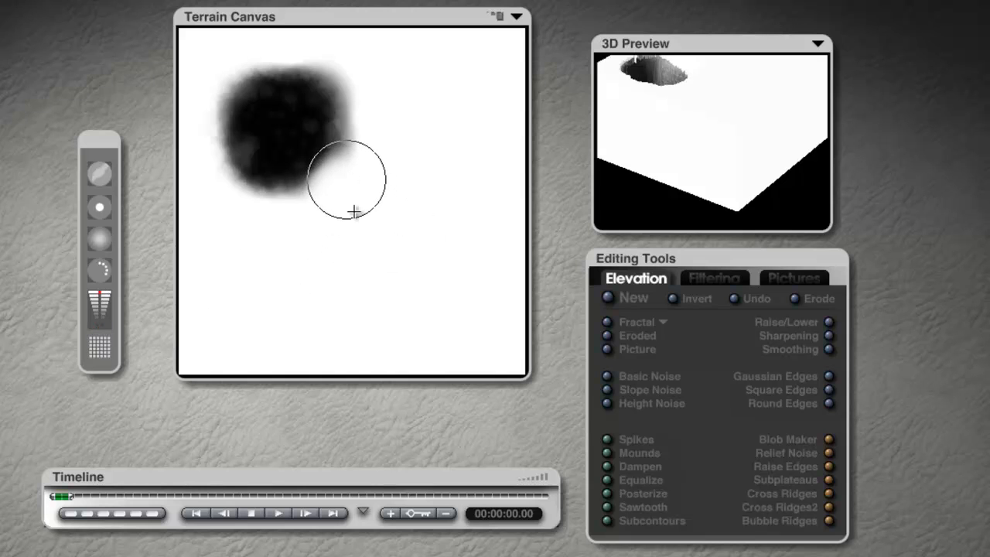
click(607, 453)
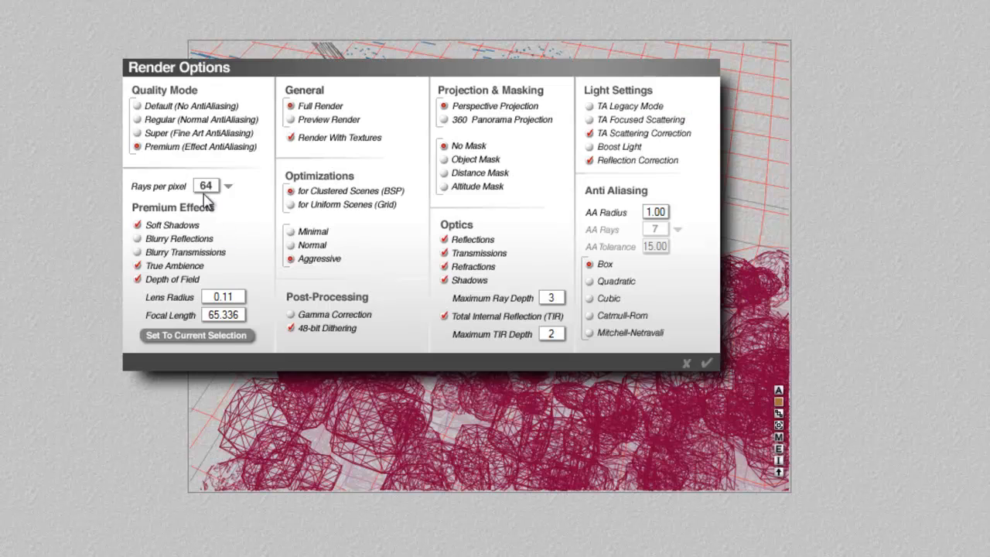
- Set the rays per pixel to 4, accept the render options and render a test region around the hot rod
click(227, 186)
click(246, 194)
click(707, 362)
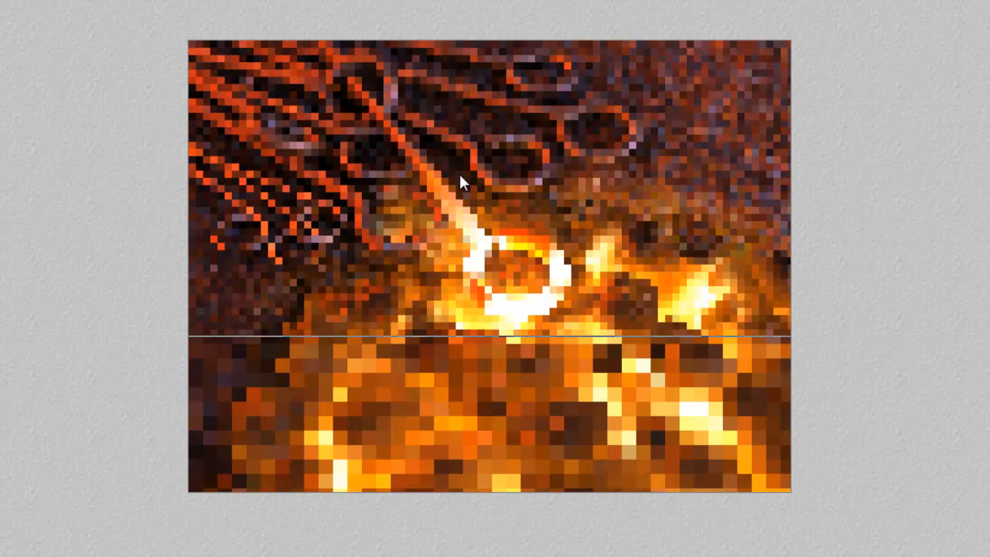
drag(340, 147, 568, 261)
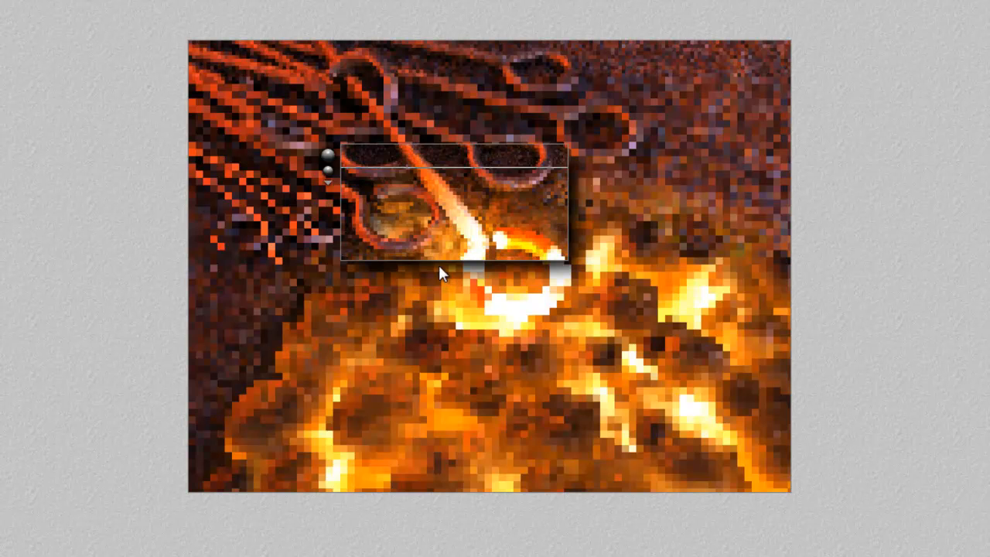
key(Escape)
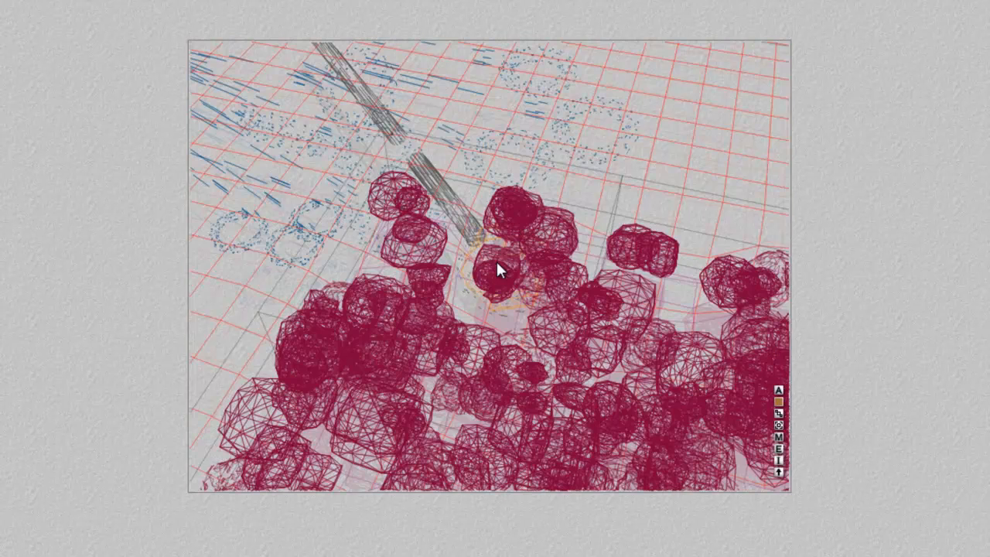
- Select all of the fire bed's stones in the side view
key(4)
right_click(617, 253)
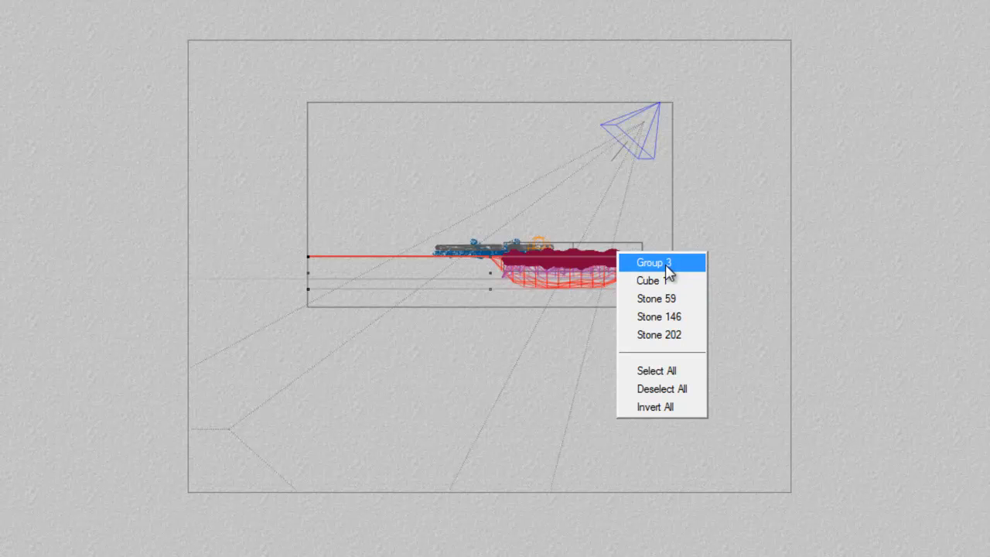
click(839, 359)
right_click(590, 255)
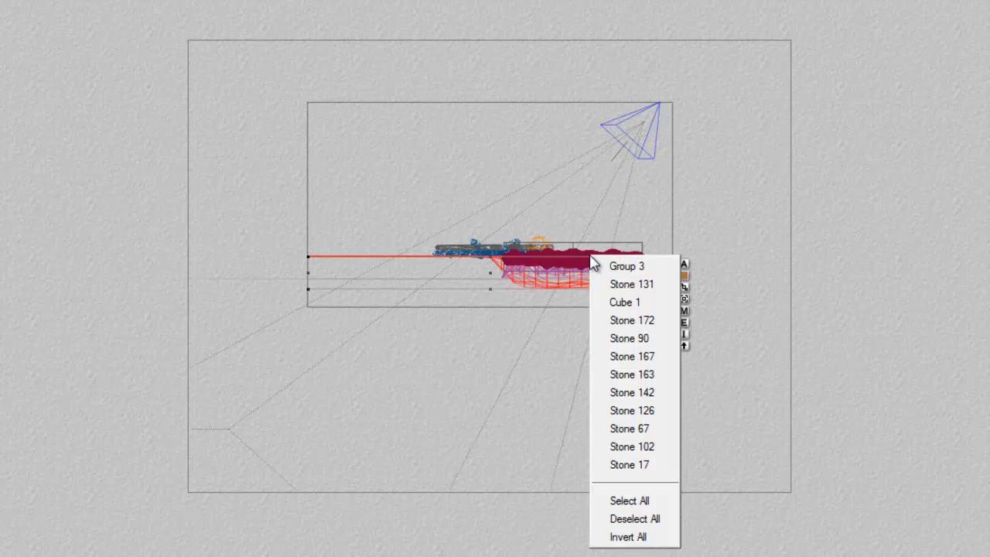
click(716, 260)
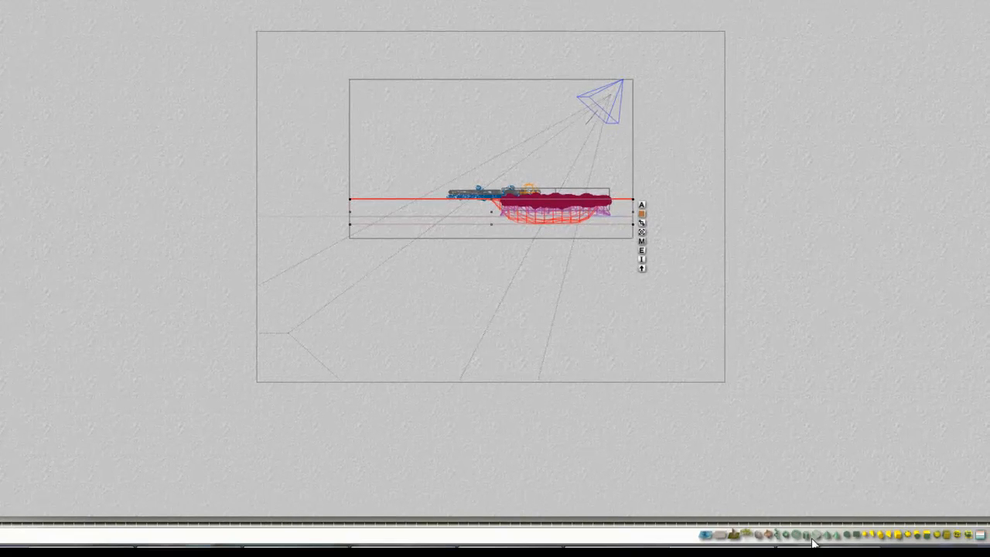
click(761, 536)
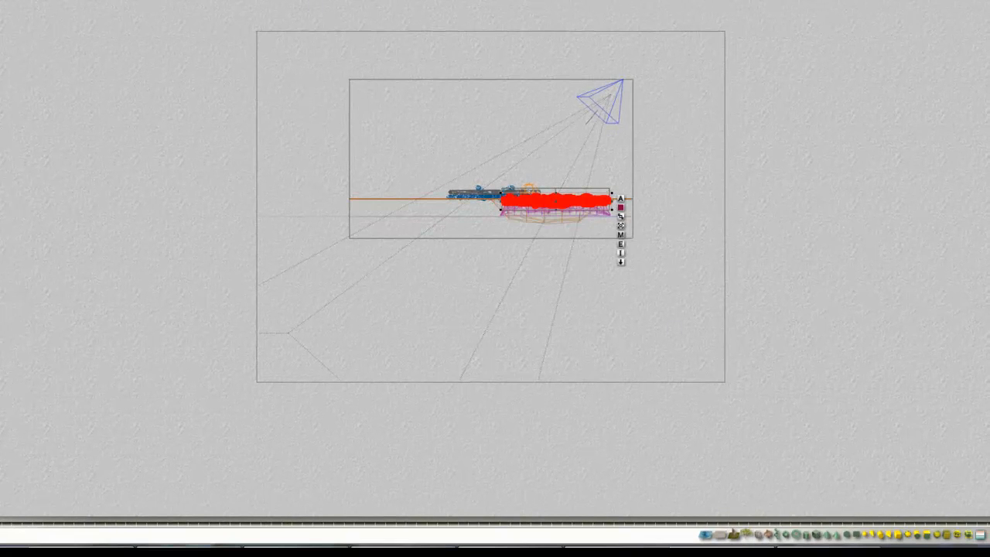
- Add the terrain directly beneath the fire bed's stones to the selection, leaving out the larger ground terrain
click(601, 220)
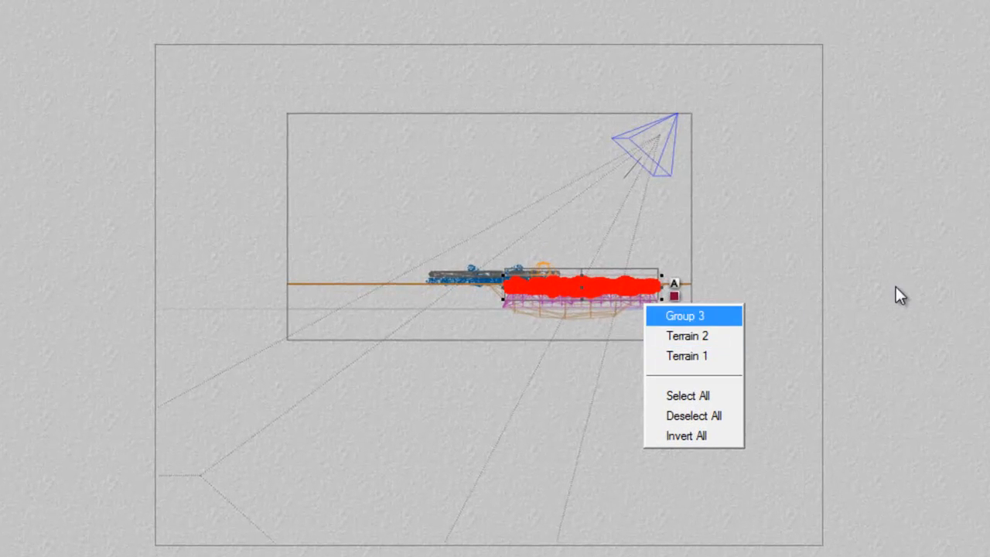
click(895, 286)
ctrl+click(651, 304)
click(690, 340)
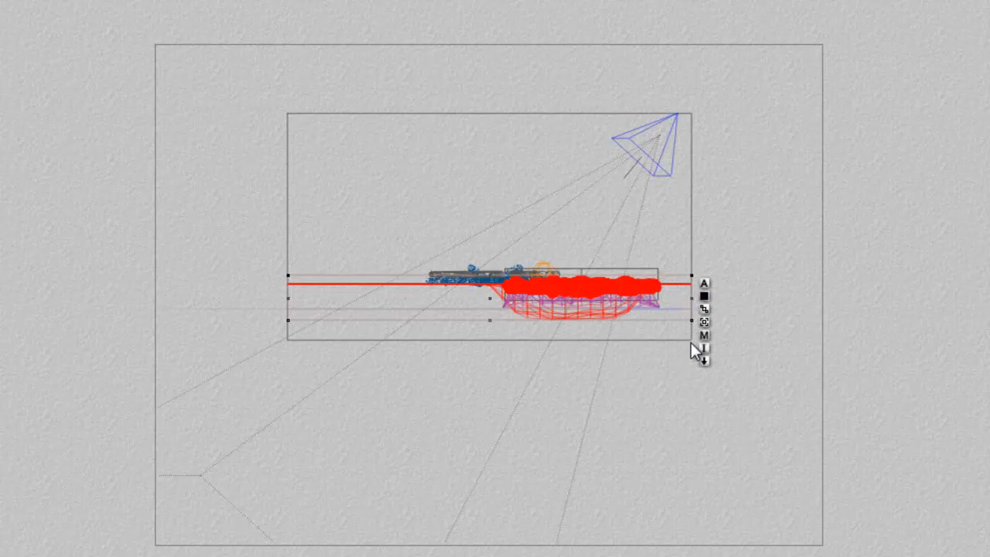
click(622, 304)
click(664, 338)
click(651, 302)
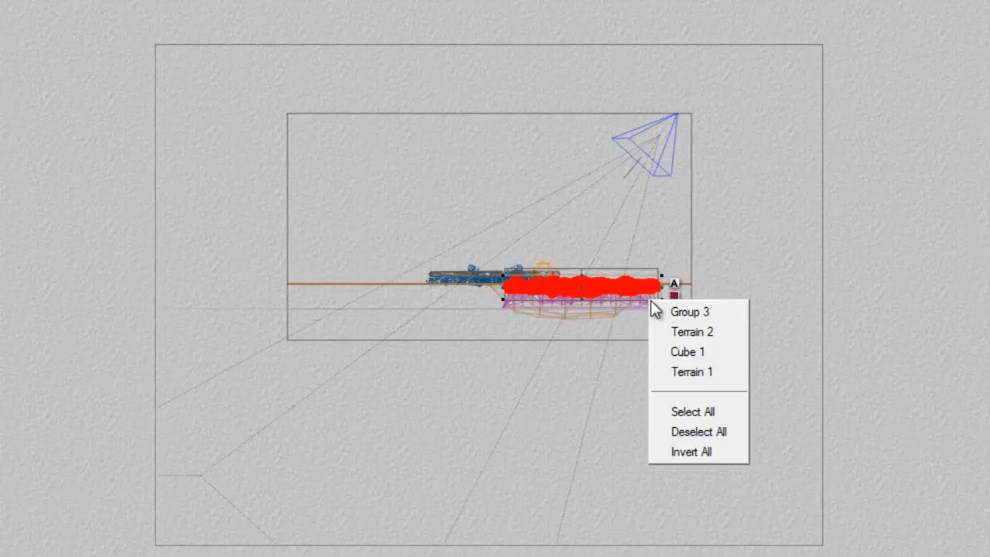
click(687, 349)
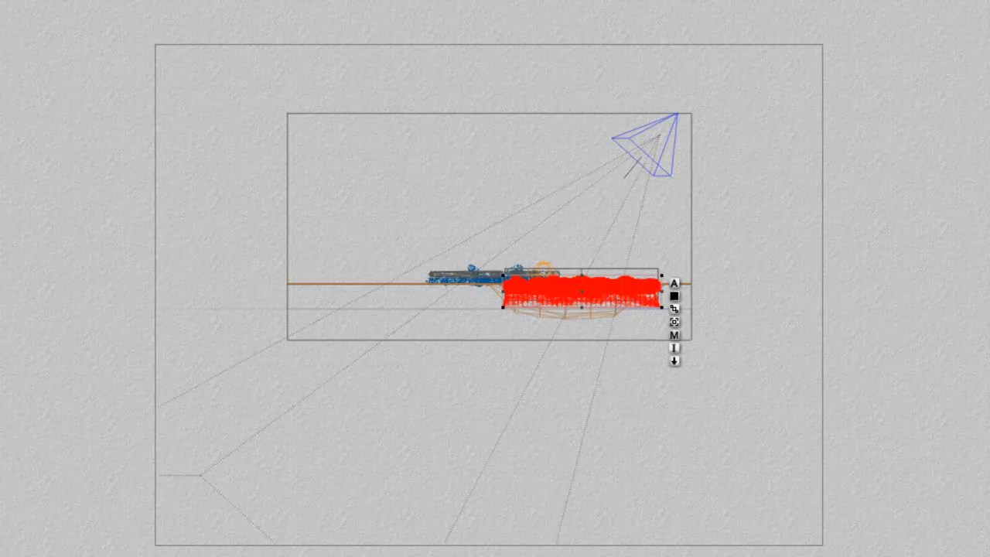
- Lower the selected stones and their supporting terrain until the stones' tops sit level with the ground surface
key(plus)
key(plus)
key(plus)
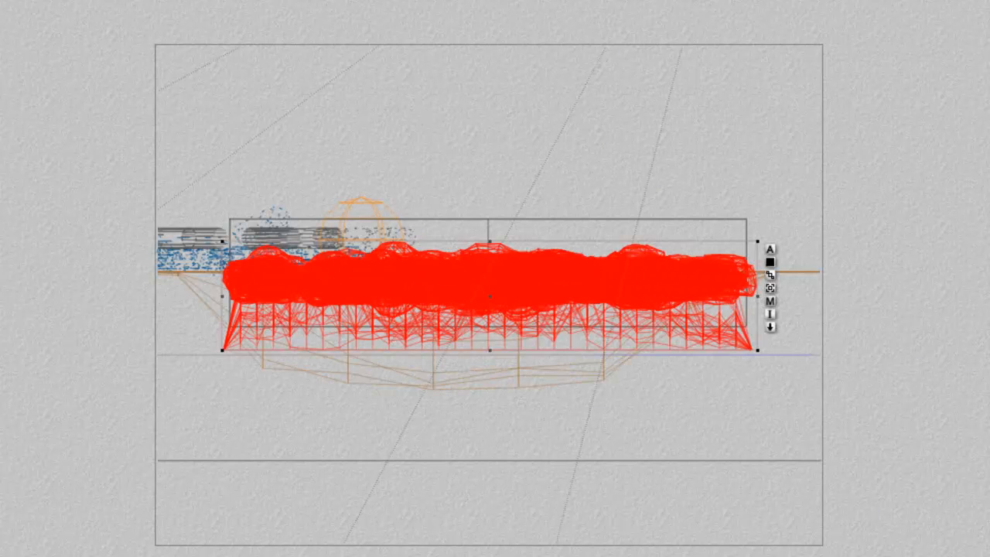
key(Page_Down)
key(Page_Down)
key(Page_Down)
key(Page_Up)
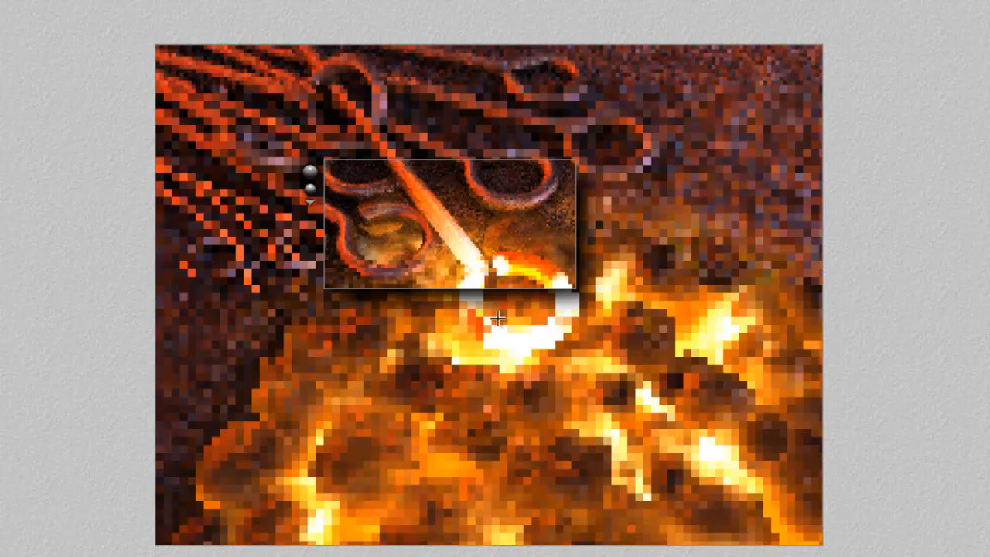
- Render a test region around the hot rod and the left part of its glowing ring
drag(512, 316, 317, 162)
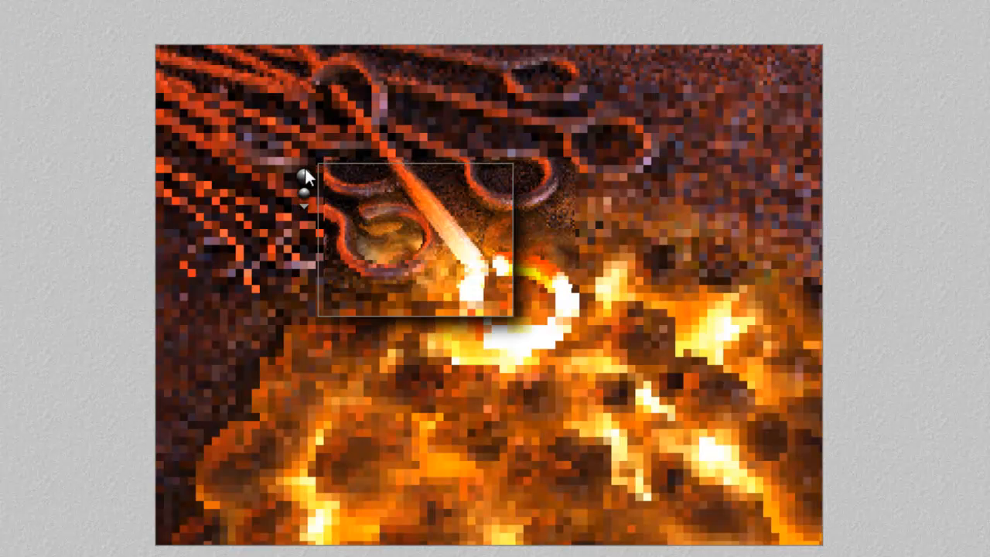
click(304, 173)
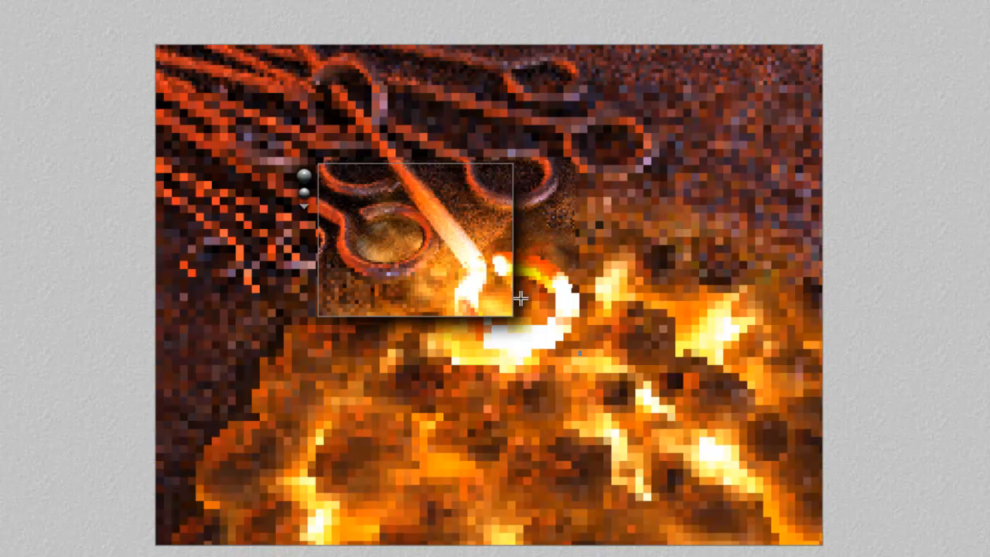
click(277, 171)
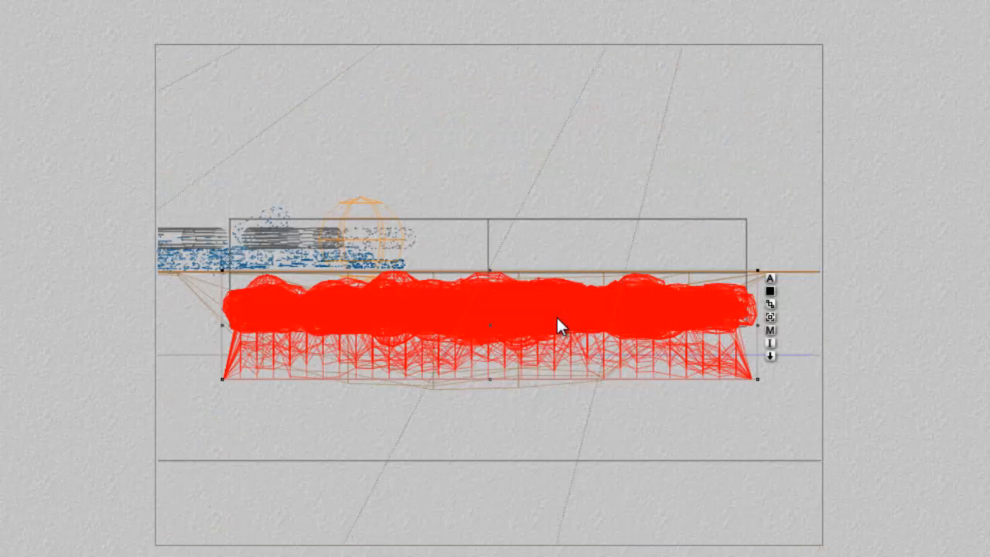
- Select Cube 1 over the fire bed, scale it down and convert it into a cylinder
right_click(641, 237)
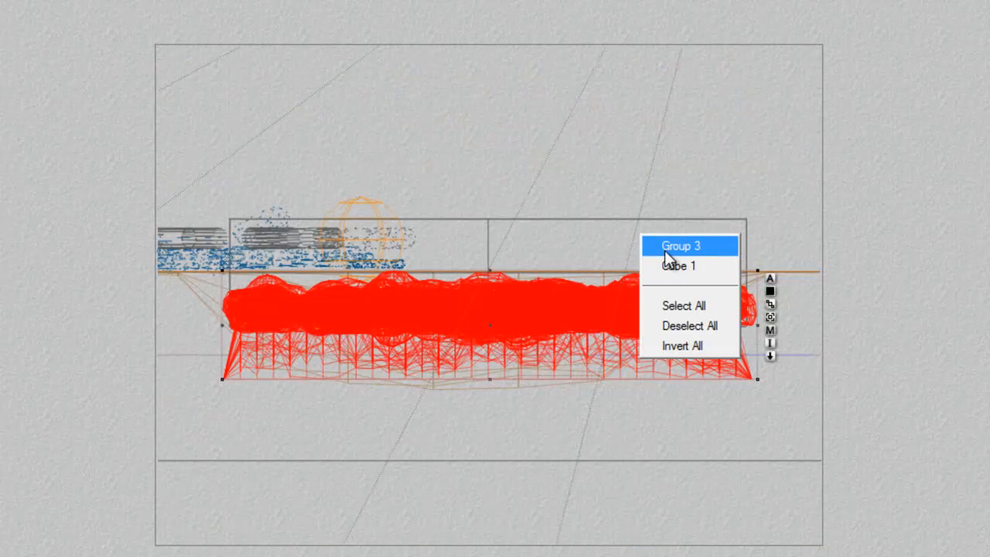
click(678, 266)
drag(230, 219, 273, 228)
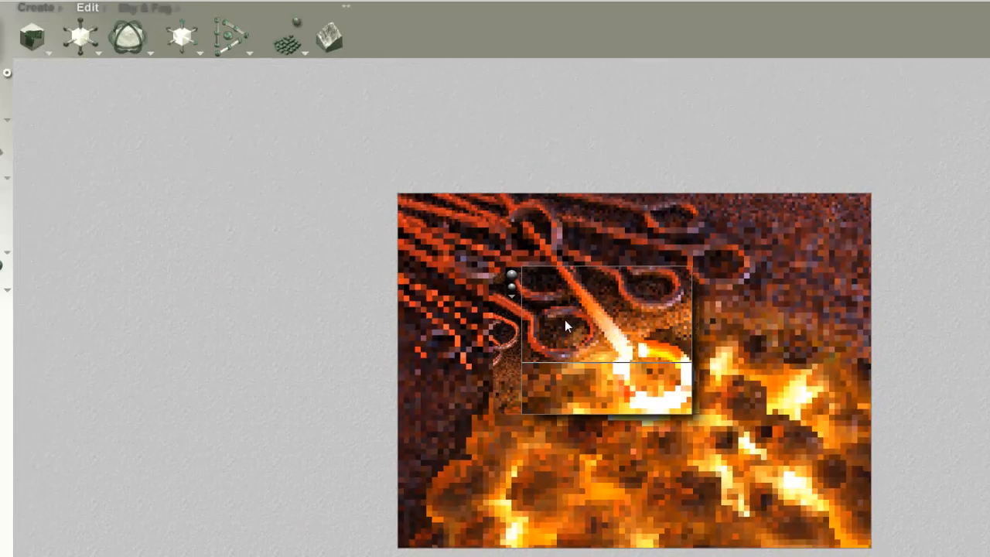
key(Escape)
key(4)
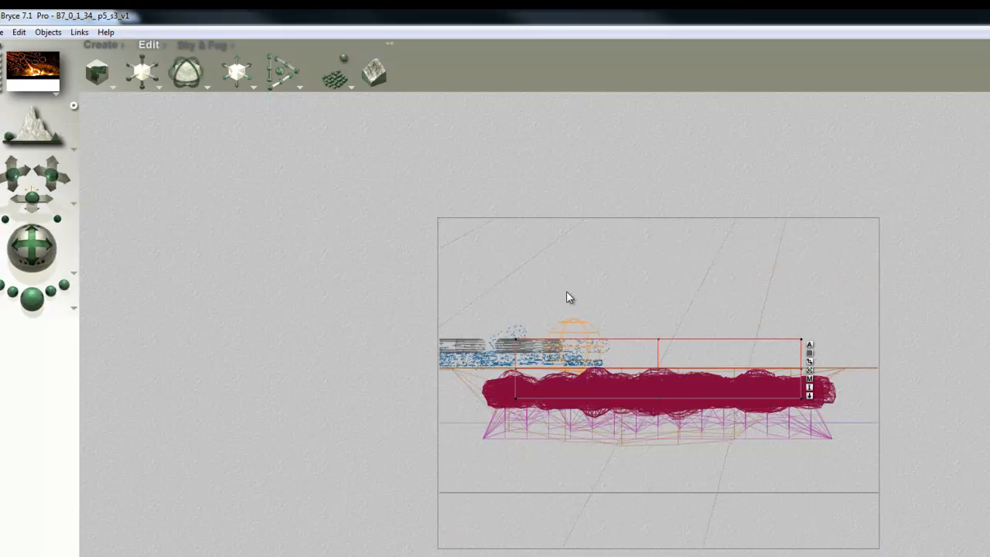
click(392, 44)
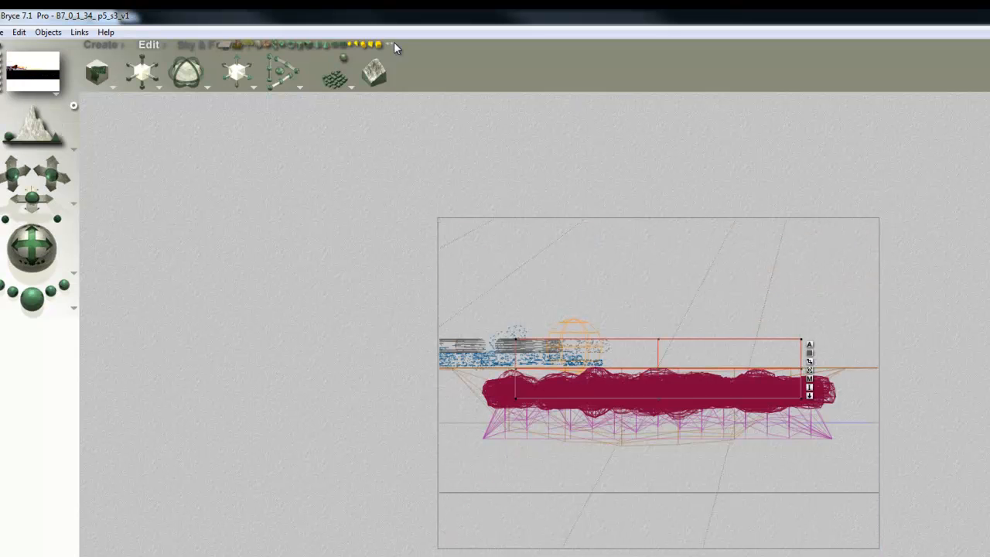
click(299, 47)
- Render the scene from the camera view and raise the rays per pixel in the render options
key(1)
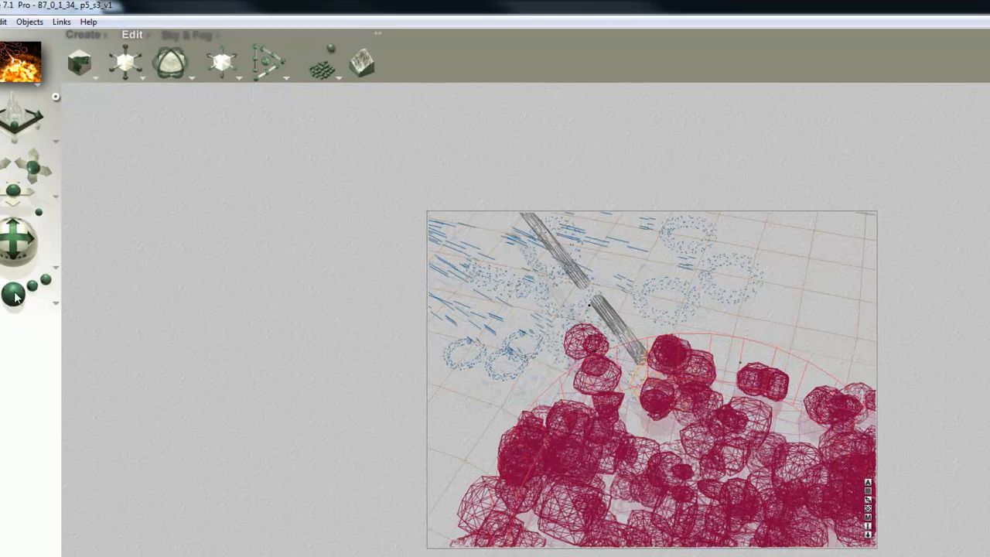
click(14, 295)
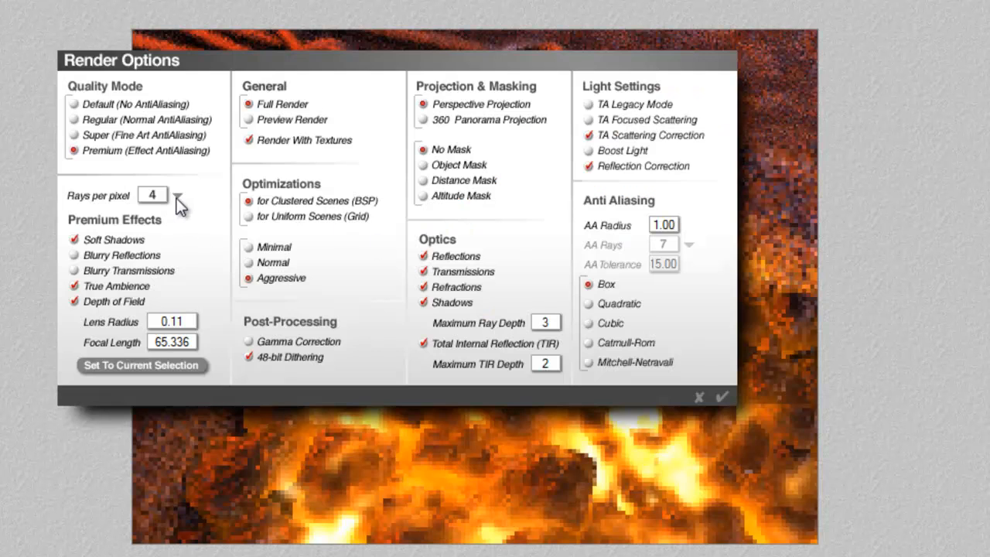
click(177, 198)
click(197, 286)
click(722, 396)
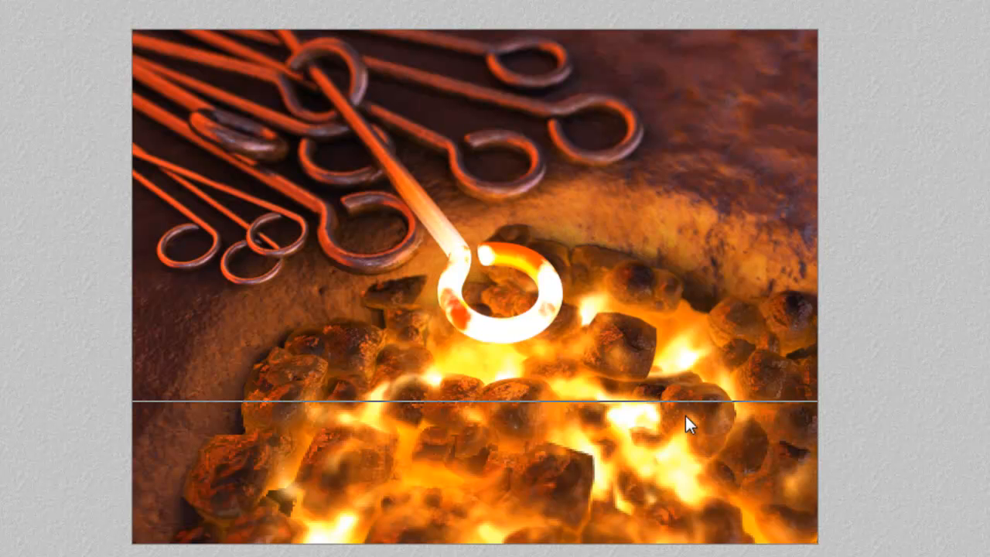
- Select the stones and the terrain beneath them, and set their material's reflection to 0 without textures
key(4)
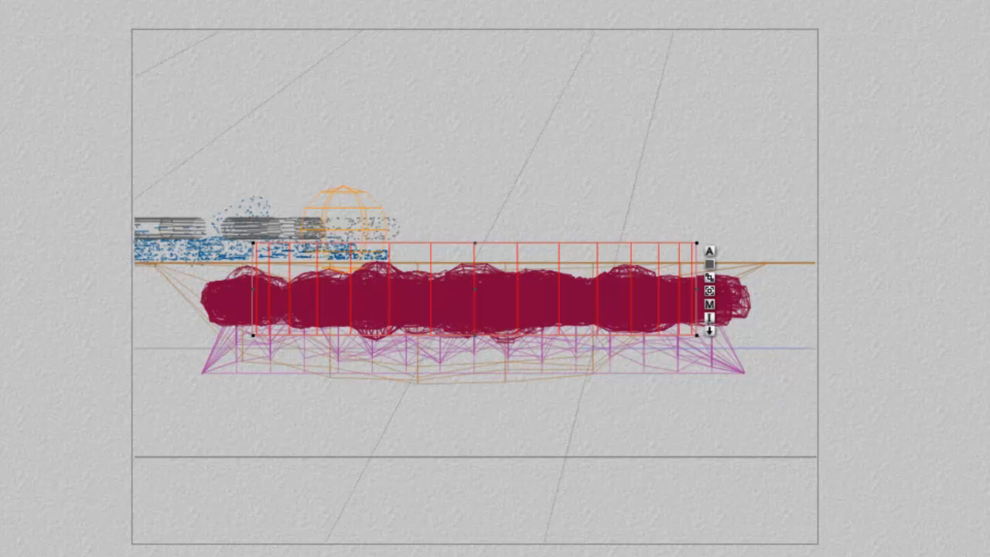
key(Tab)
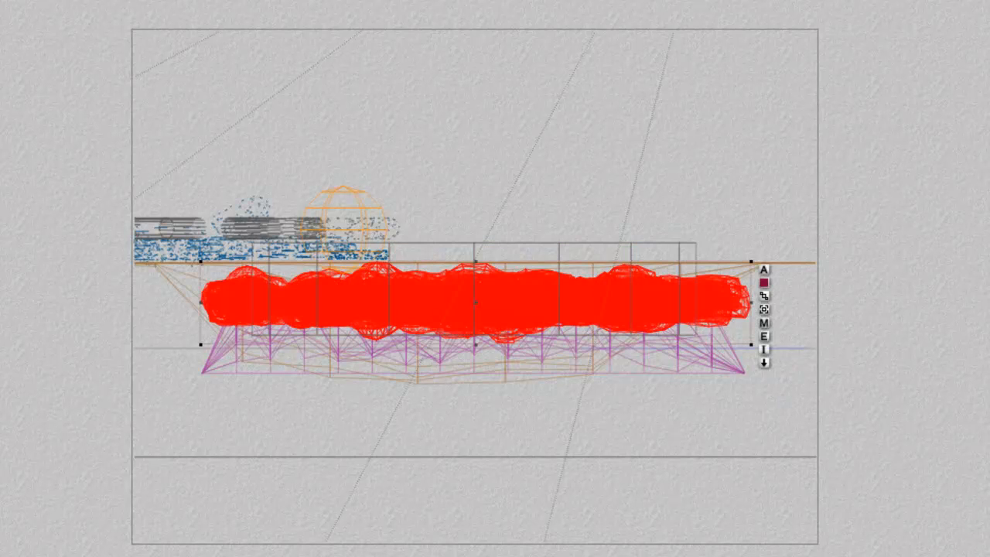
ctrl+click(651, 356)
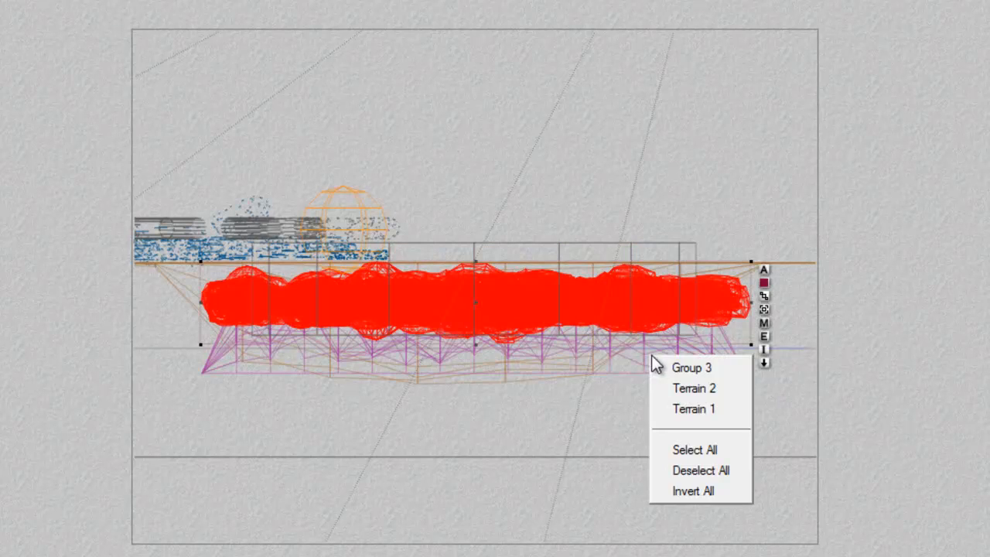
click(700, 408)
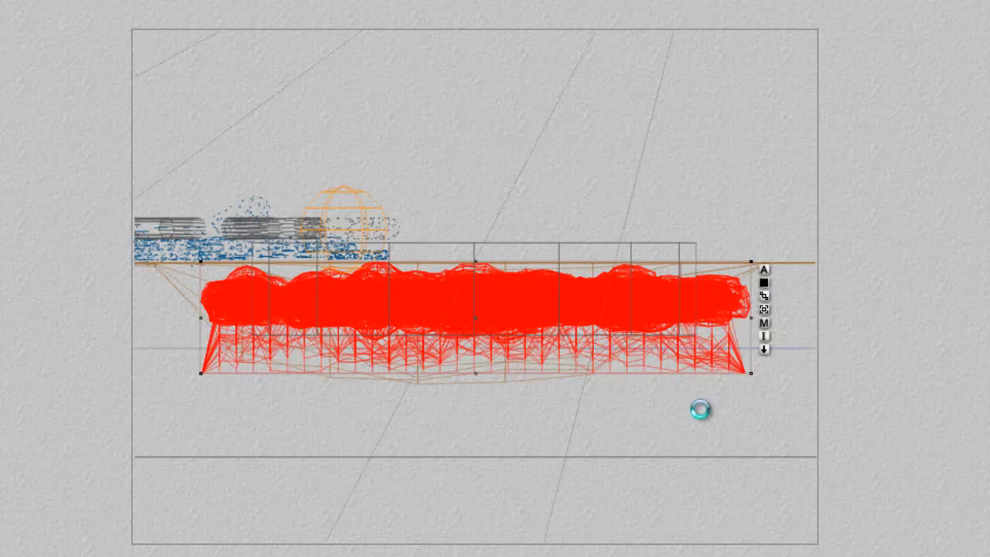
click(764, 322)
drag(243, 409, 273, 409)
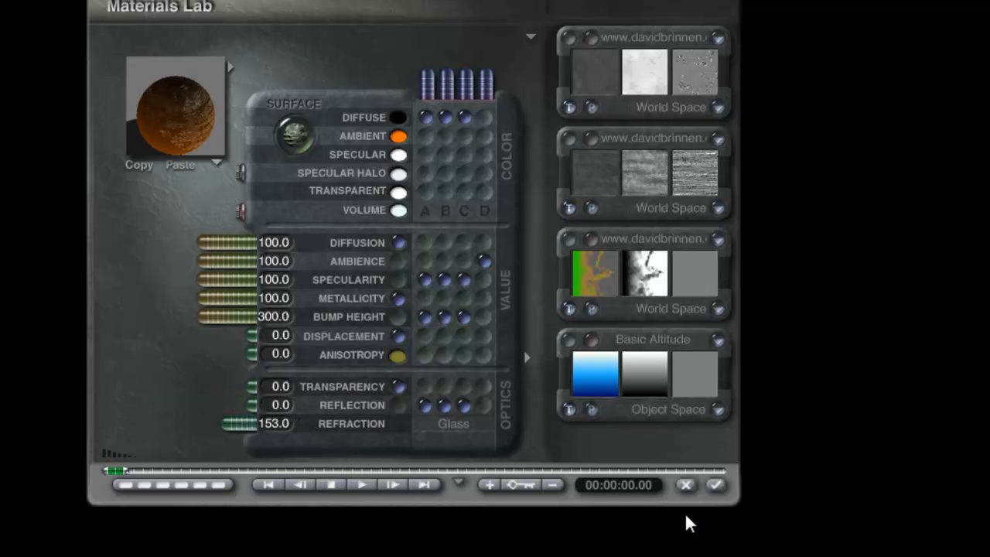
click(175, 132)
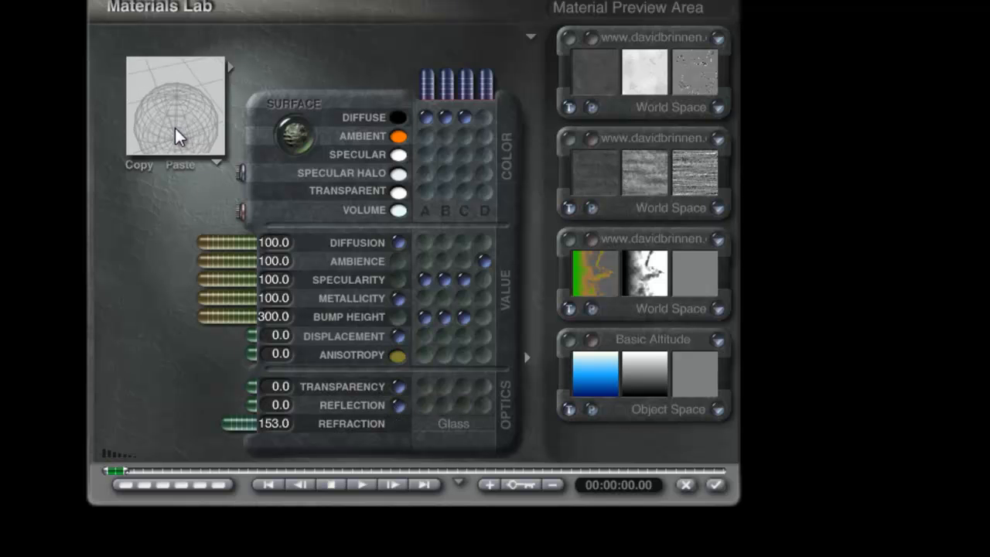
click(715, 486)
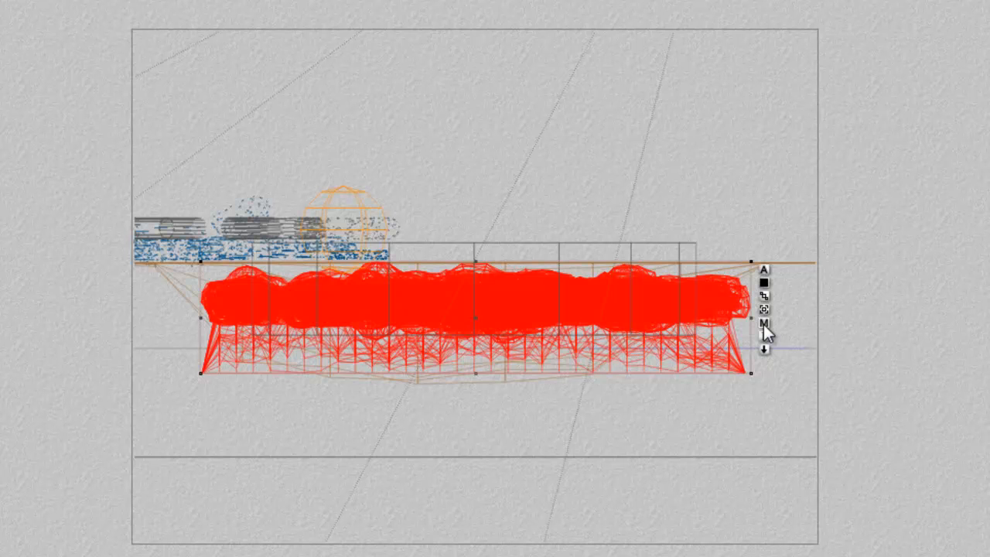
- Set the diffusion of the stones' and terrain's material to 50 and accept the change
click(764, 324)
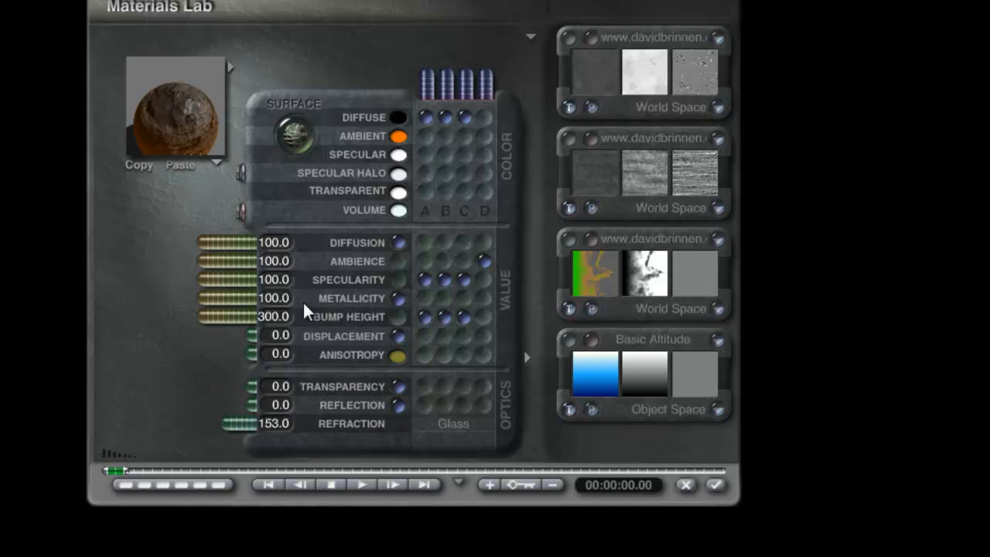
drag(215, 244, 224, 241)
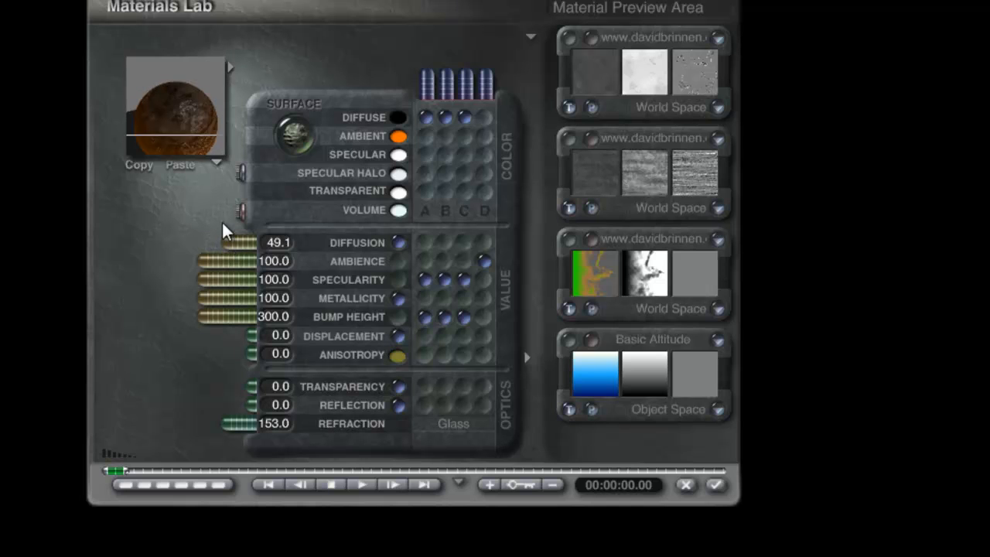
click(271, 243)
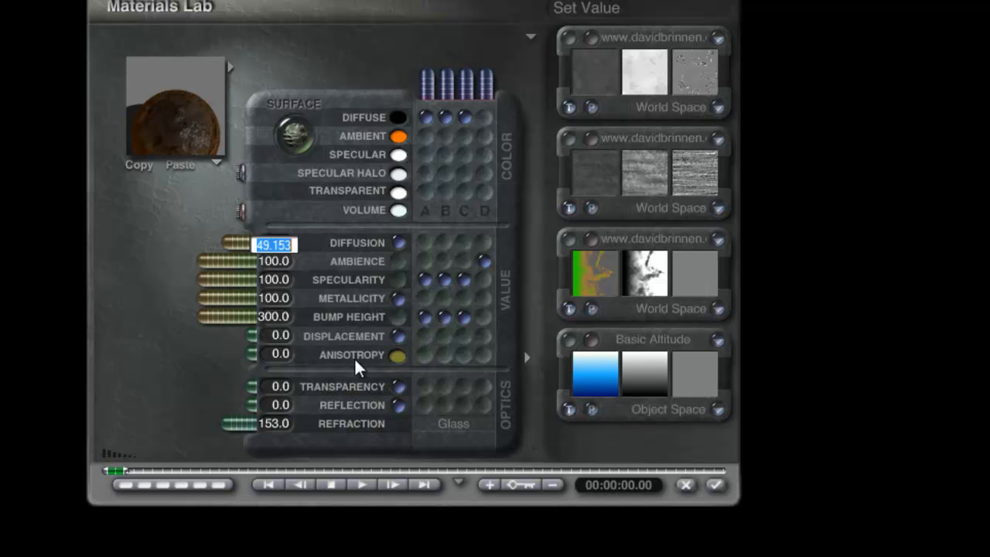
text(50)
key(Return)
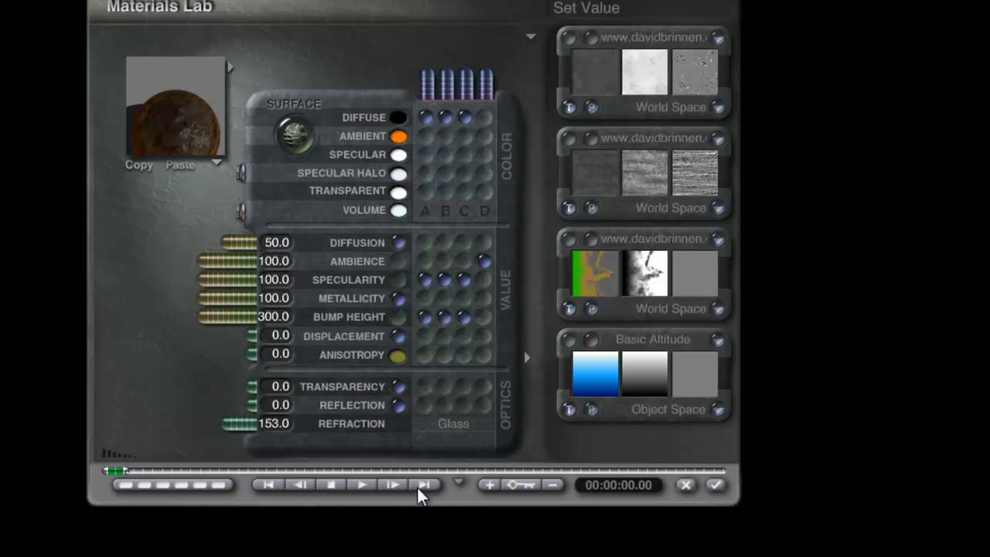
click(714, 485)
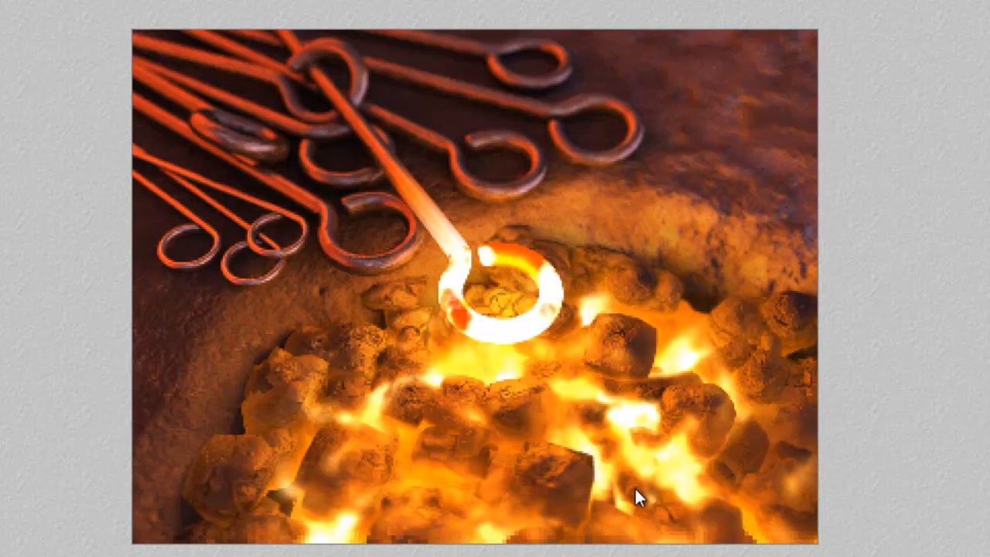
- Render test regions over the coals beside the glowing ring and at the fire bed's right edge
drag(656, 461, 549, 312)
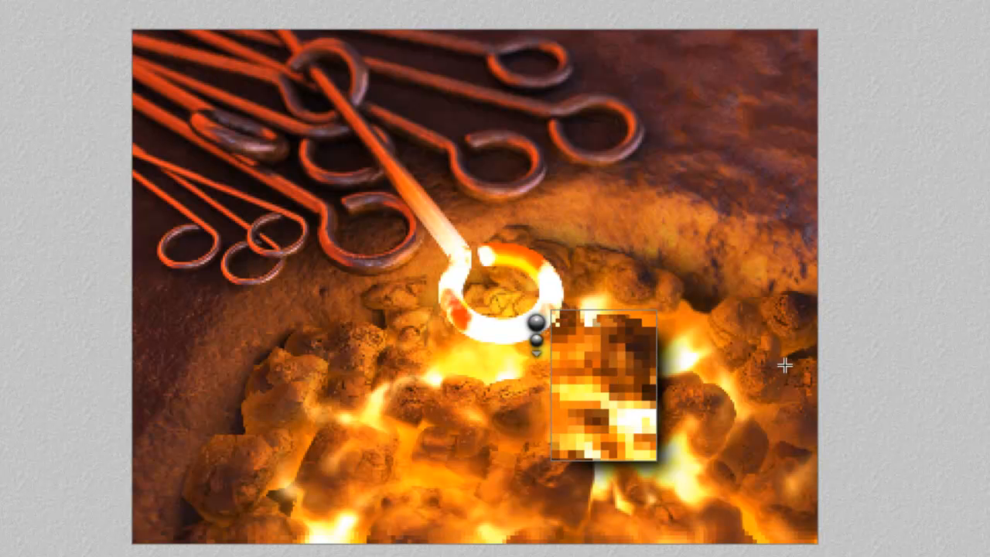
drag(791, 360, 733, 291)
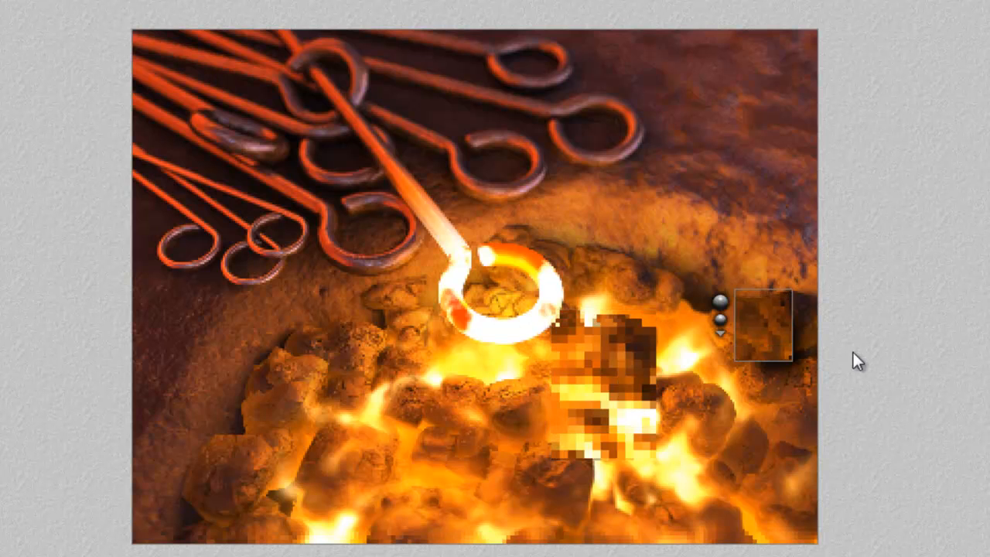
drag(851, 358, 764, 283)
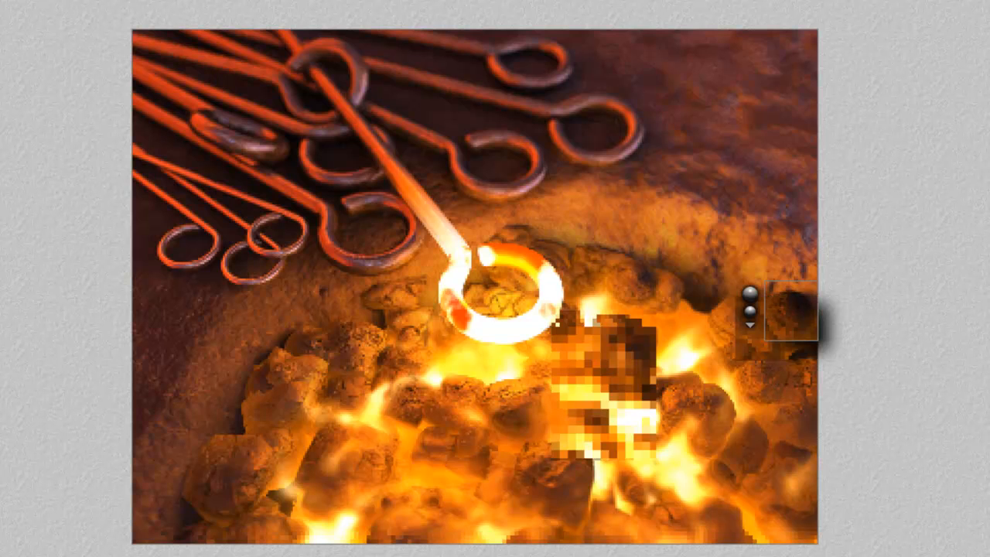
key(ctrl+r)
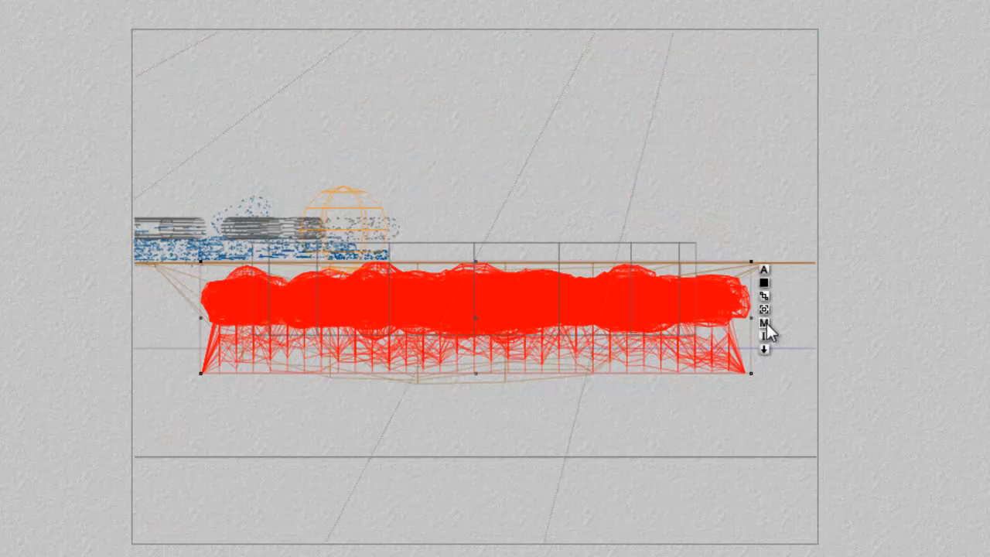
- Set the Y offset of the Basic Altitude texture in the stones' and terrain's material to 63 BU
click(764, 323)
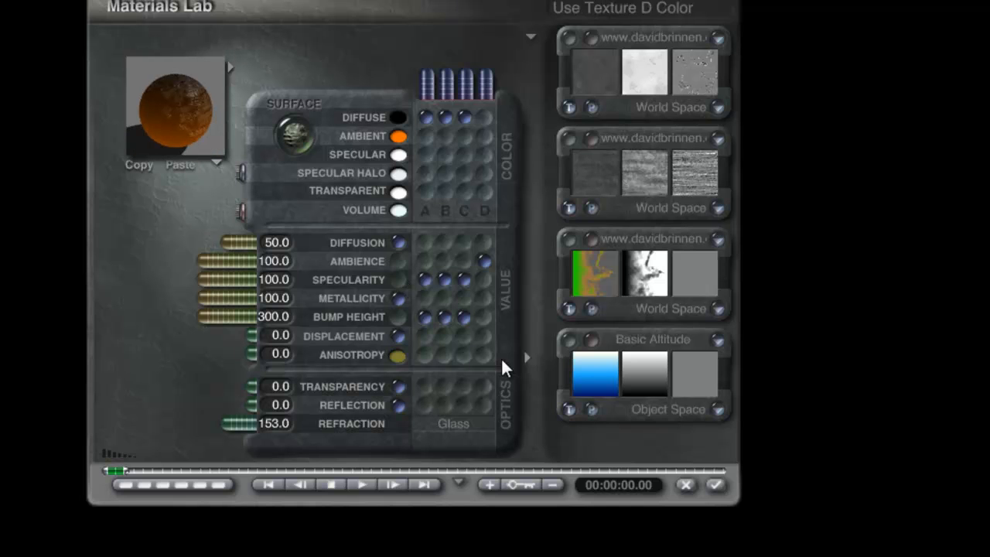
click(568, 341)
drag(807, 311, 822, 312)
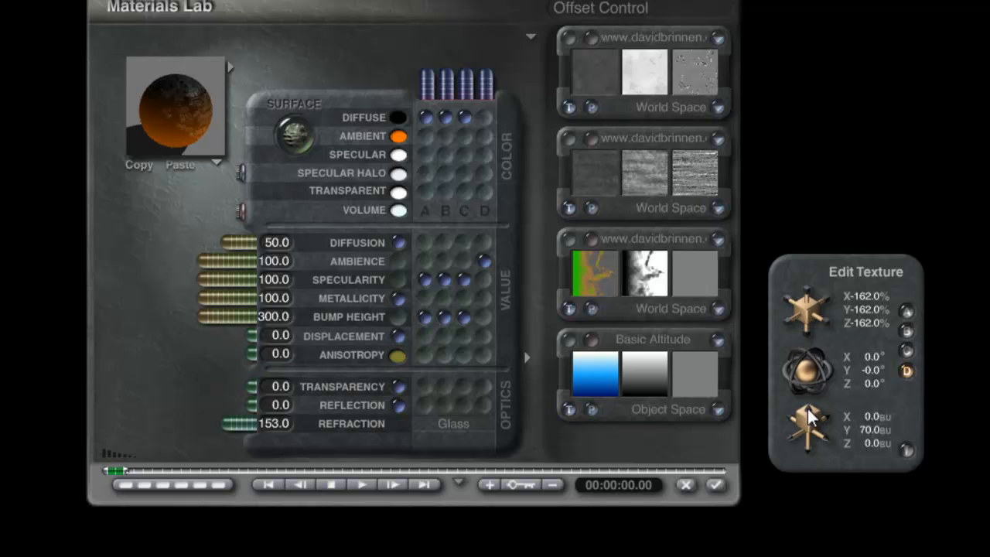
drag(809, 417, 809, 421)
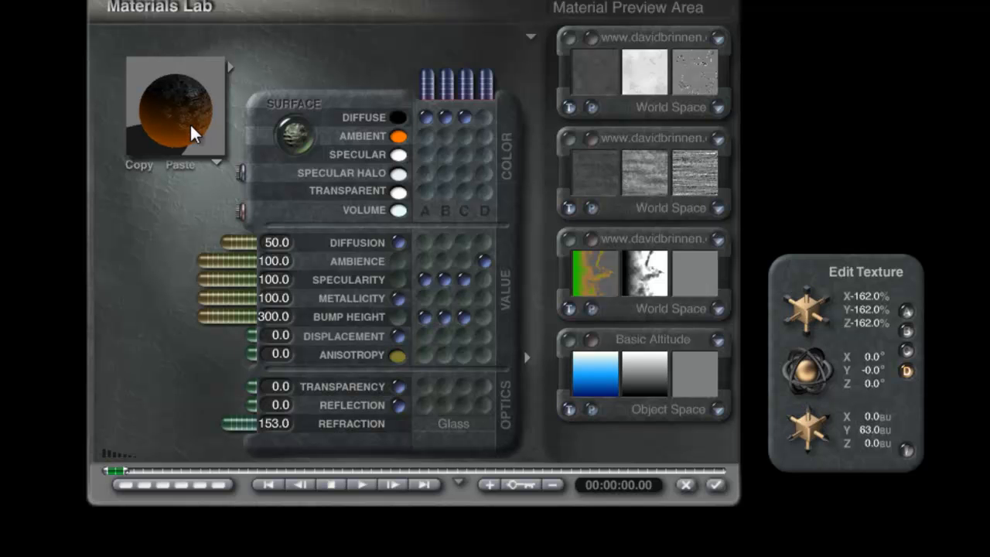
click(909, 451)
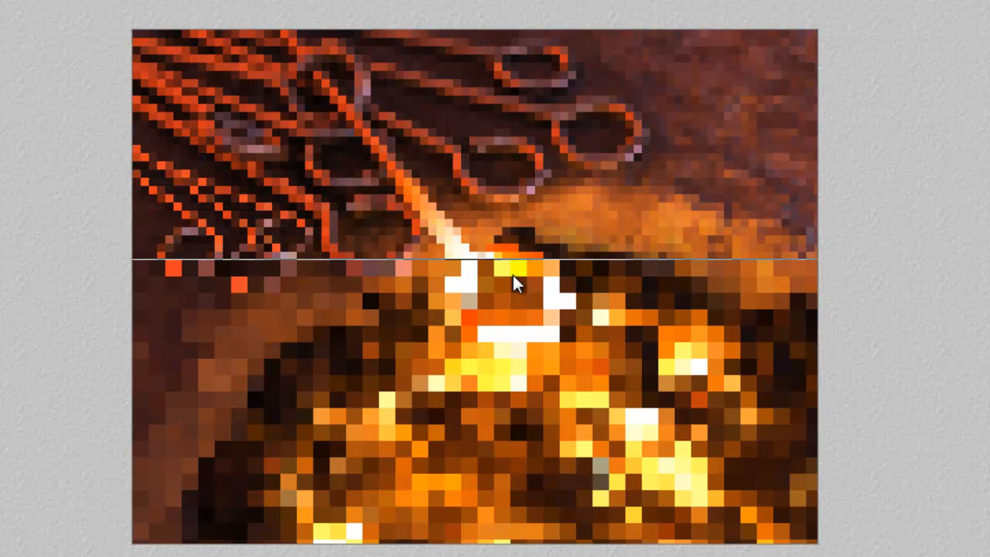
- Stop the test render and raise the selected stones and terrain by two small nudges in the side view
key(Escape)
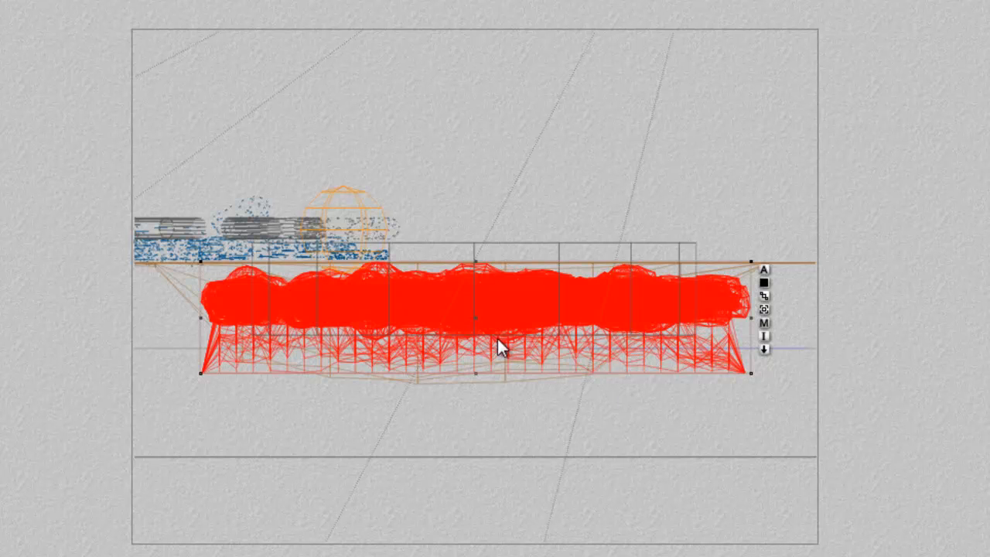
key(Page_Up)
key(Page_Up)
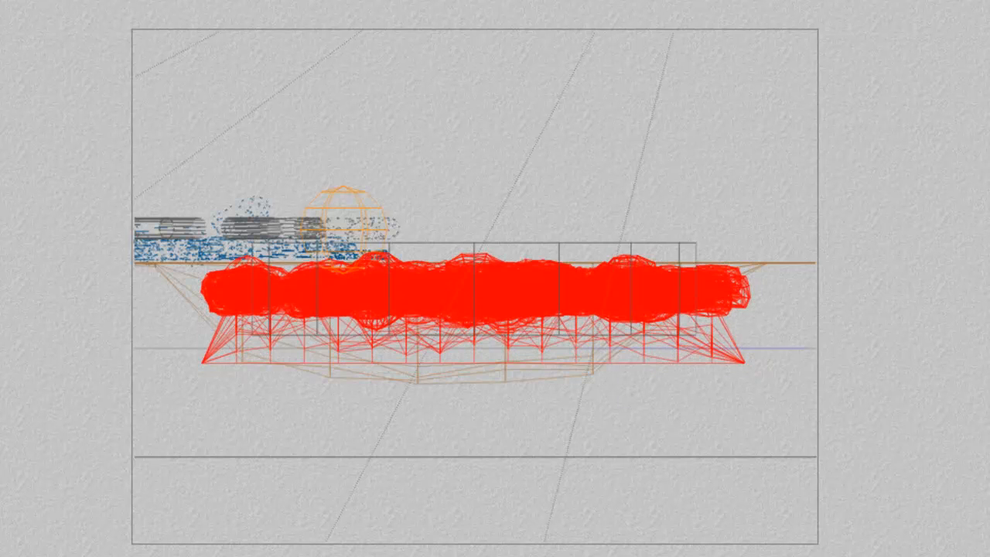
- Render the scene from the camera view and set the rays per pixel to 4 in the render options
key(1)
key(ctrl+r)
drag(557, 289, 210, 113)
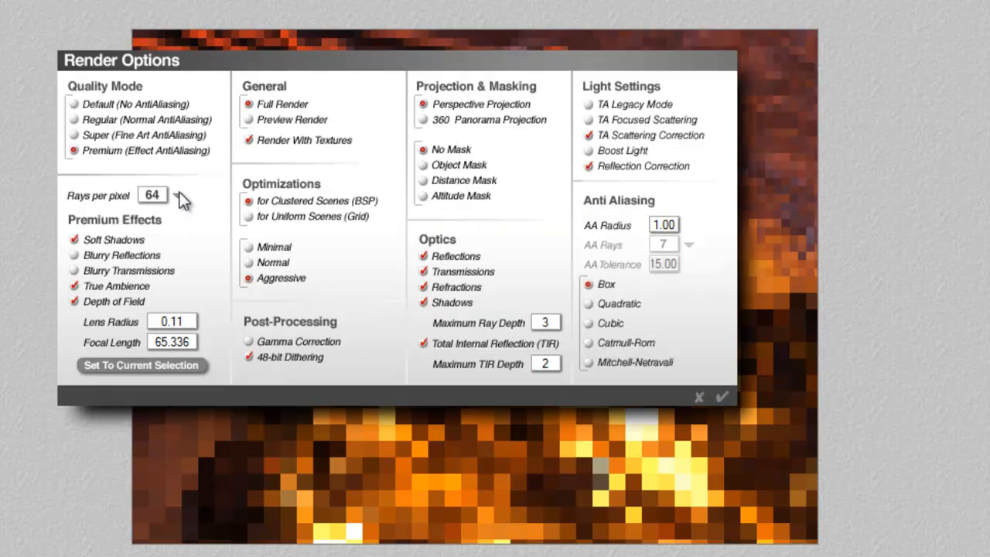
click(178, 195)
click(209, 208)
click(722, 397)
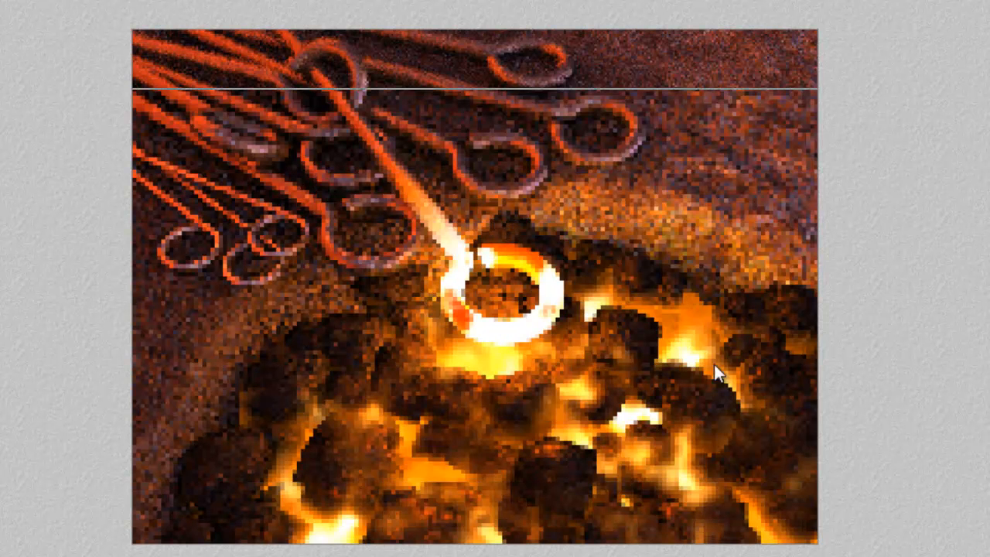
- Mark render test regions over the coals to the right of the glowing ring and near the fire bed's upper-right edge
click(681, 306)
drag(691, 313, 621, 257)
drag(780, 347, 669, 246)
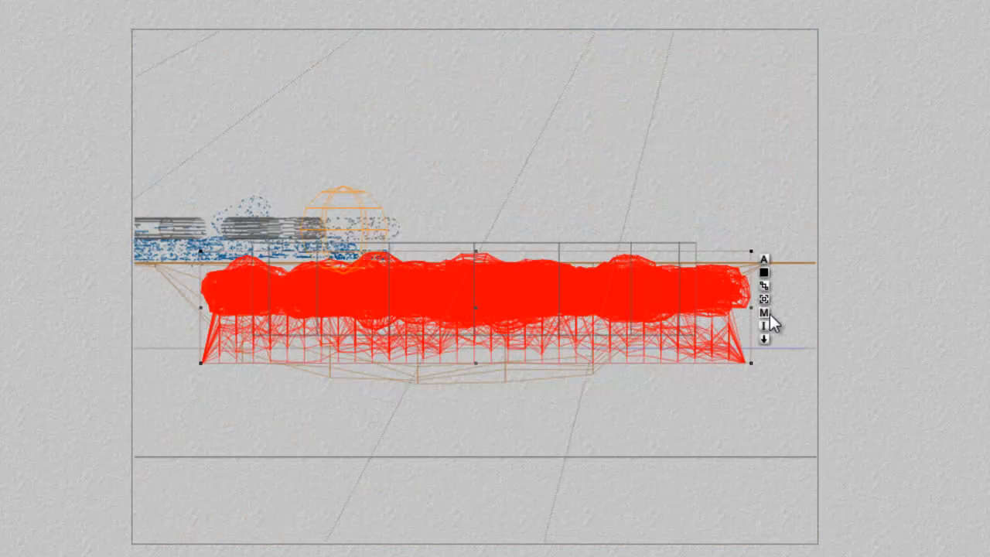
- Set the Basic Altitude texture's Y offset in the stones' and terrain's material to 73 BU and accept the material
click(764, 312)
mouse_move(591, 359)
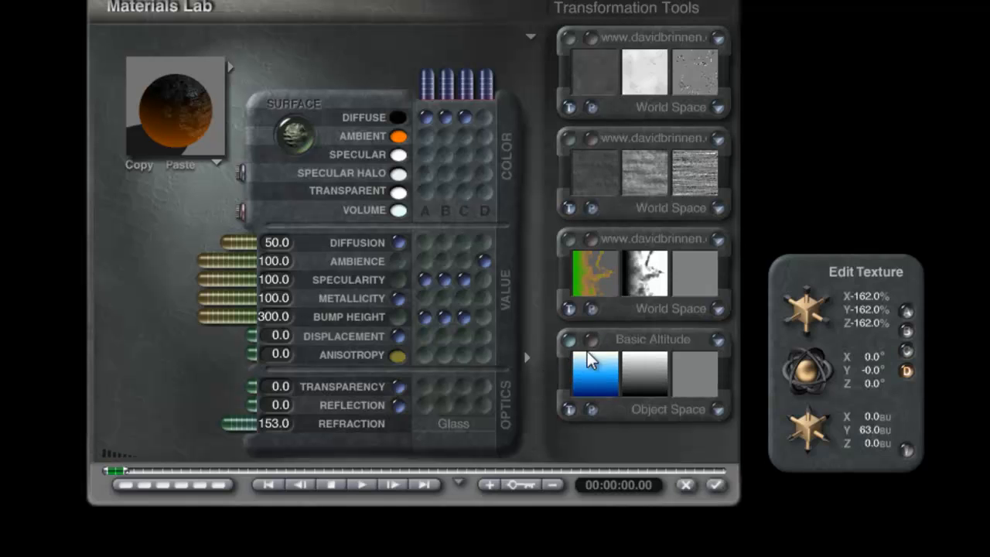
drag(808, 427, 810, 422)
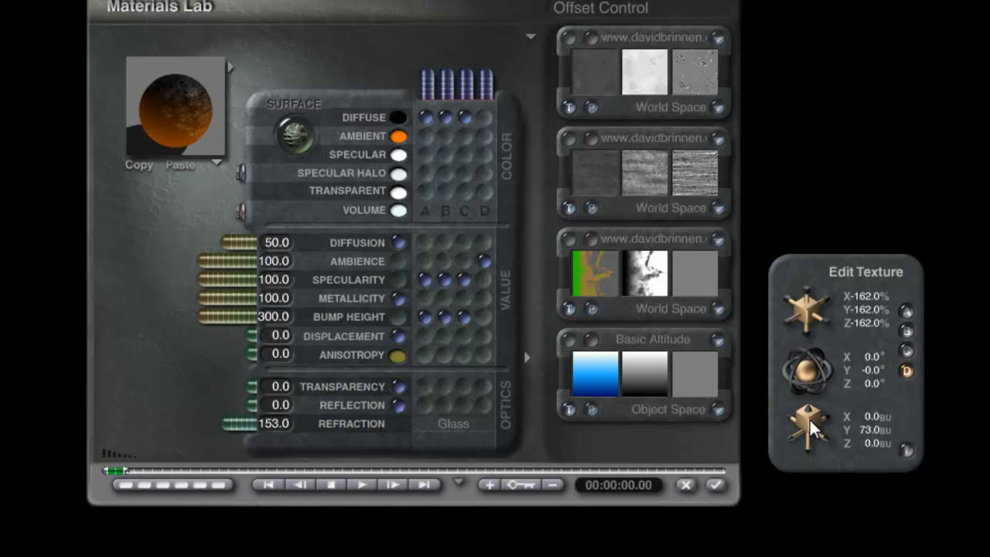
click(907, 454)
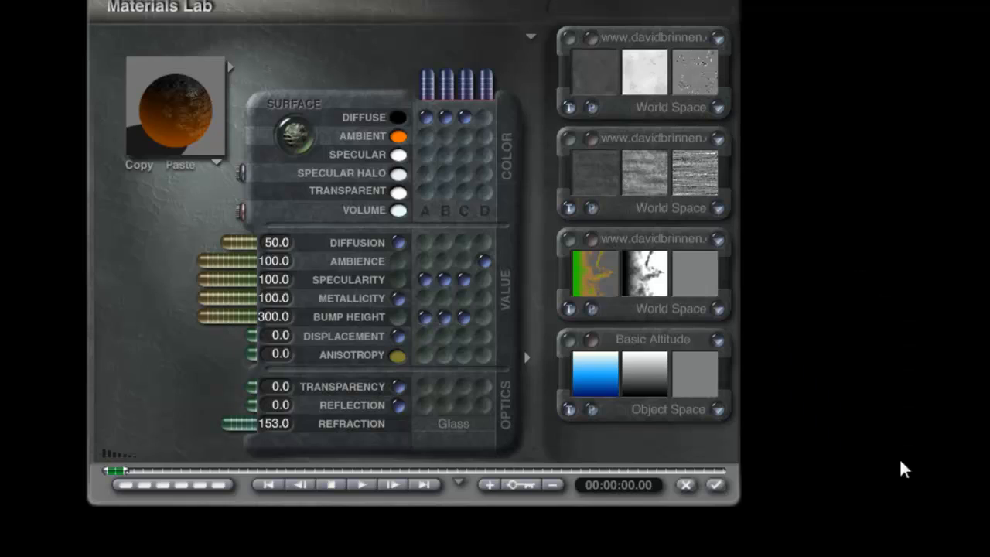
click(715, 485)
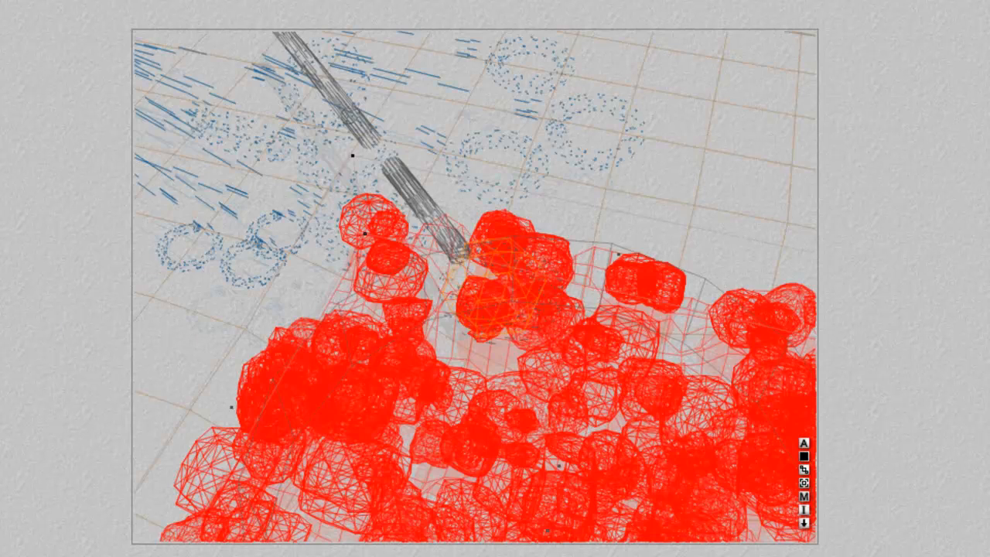
- Render the updated scene and check test regions over the coals at the fire bed's upper-left edge
click(55, 337)
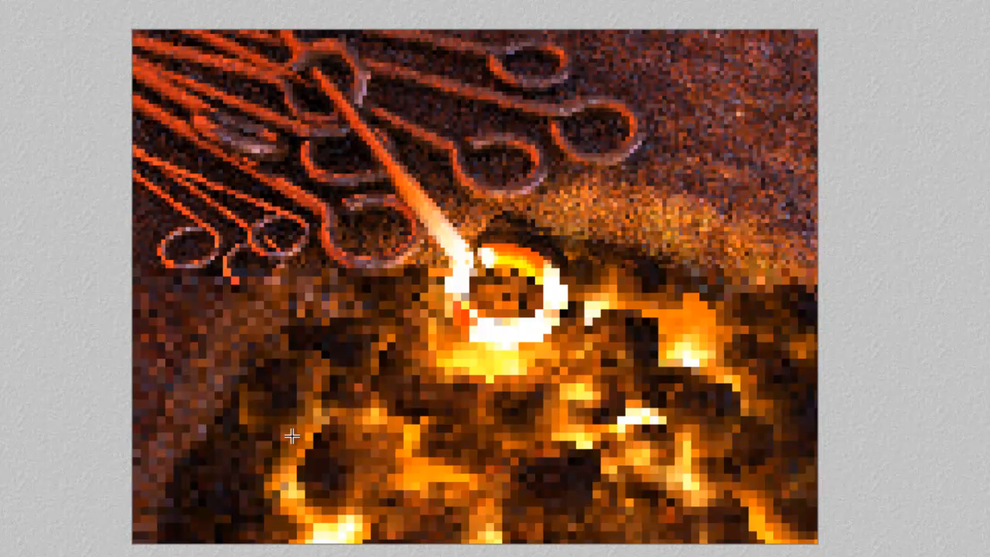
drag(292, 435, 219, 363)
drag(320, 410, 228, 330)
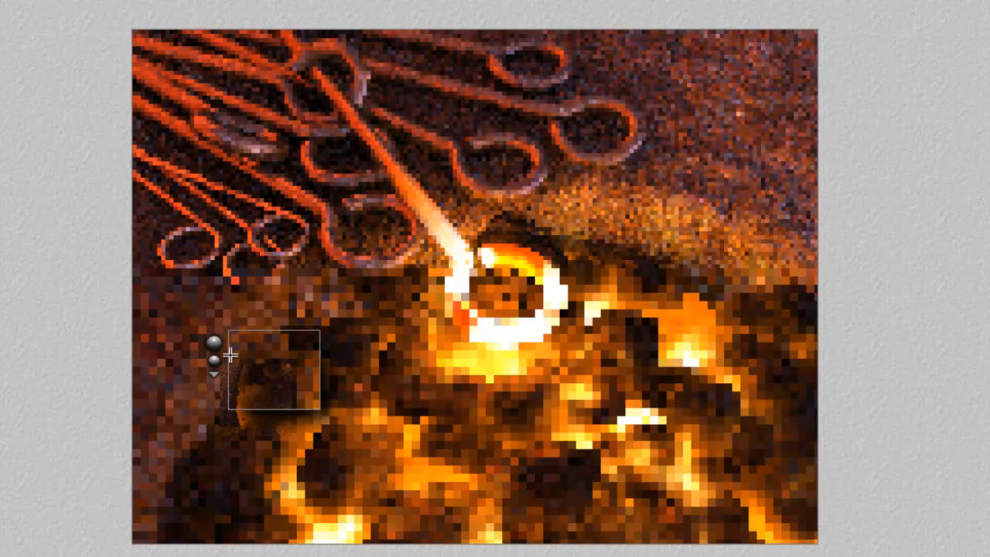
click(214, 343)
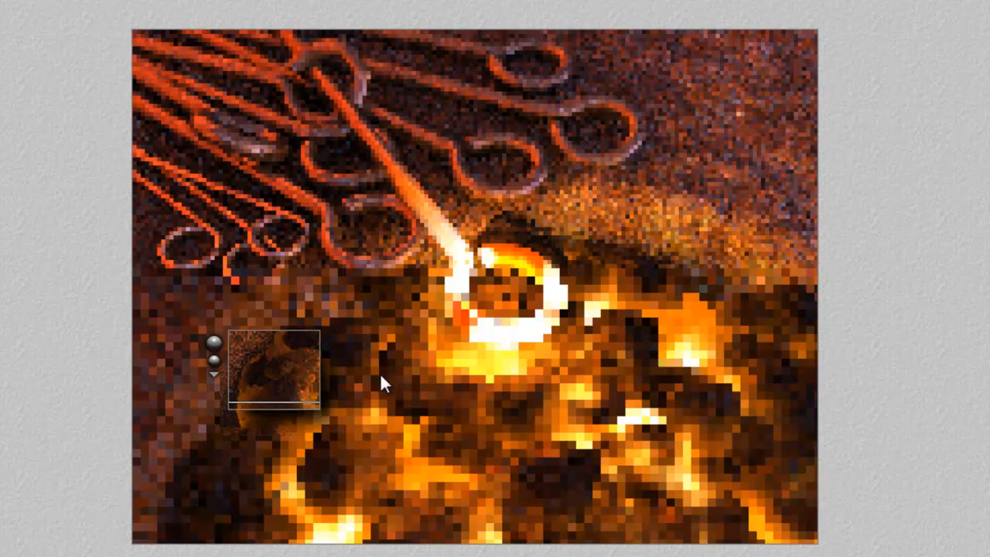
drag(372, 382, 262, 282)
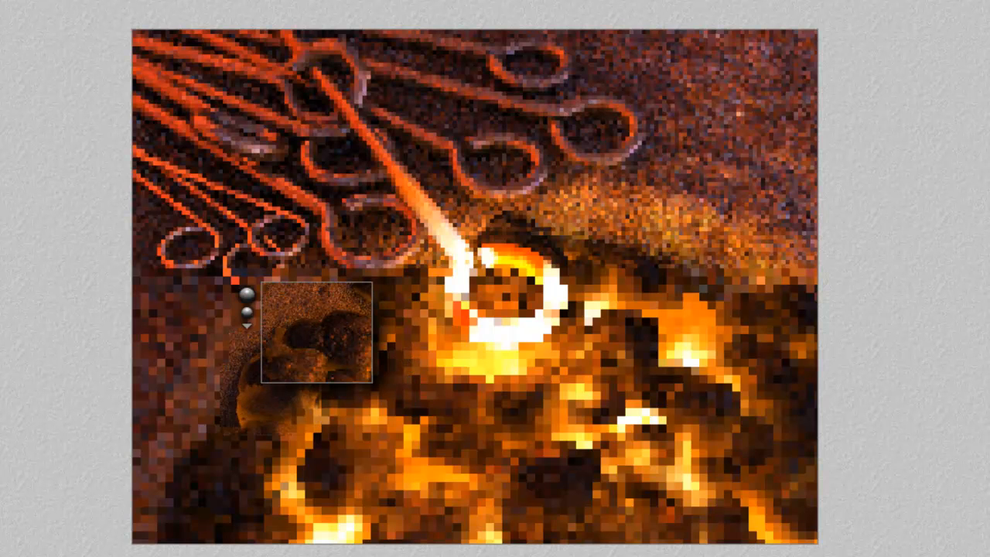
- Set the rays per pixel to 64 in the render options and accept the change
click(238, 294)
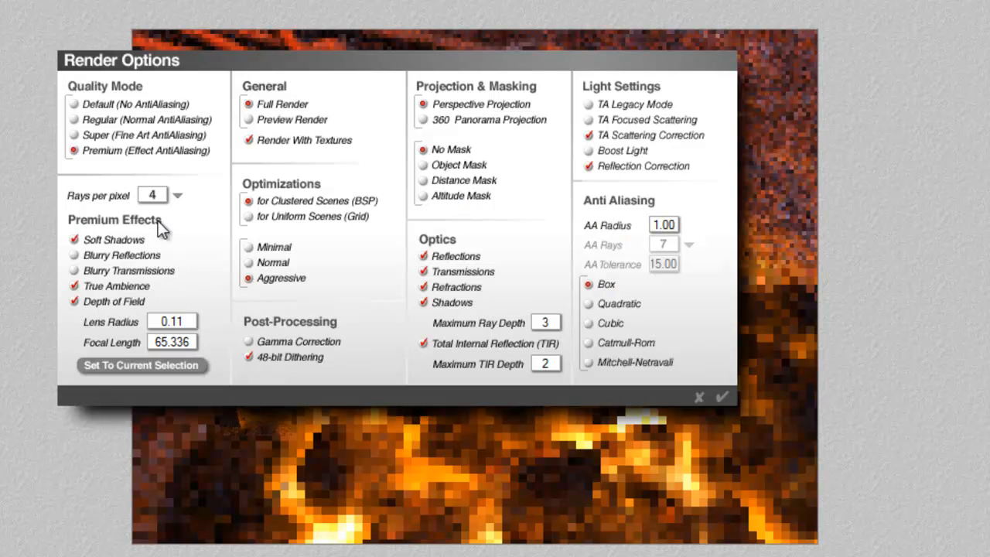
click(177, 196)
click(207, 289)
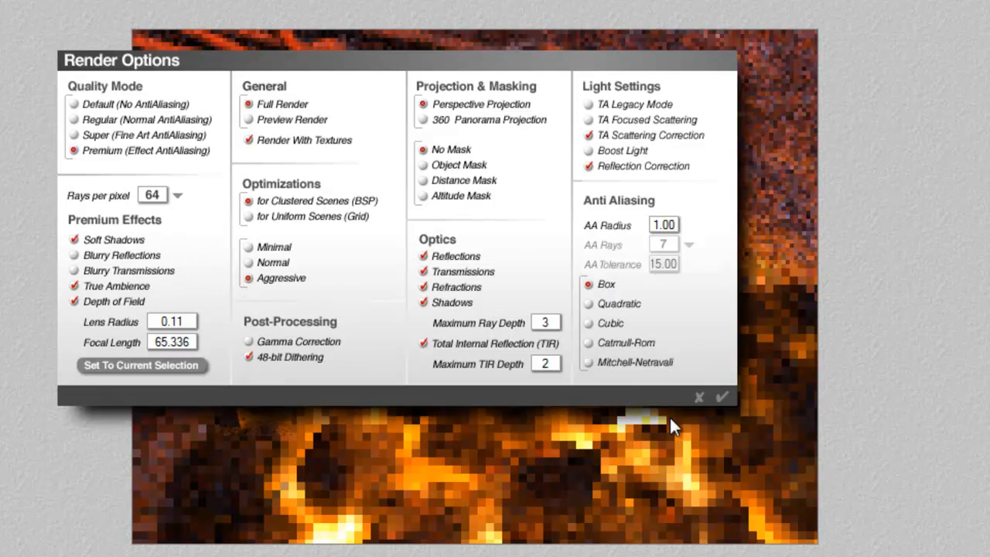
click(724, 396)
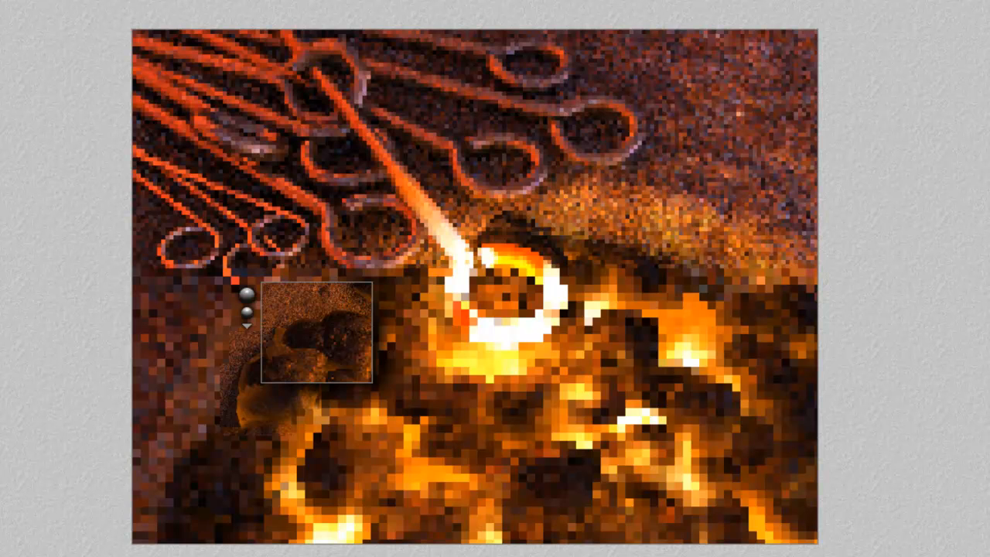